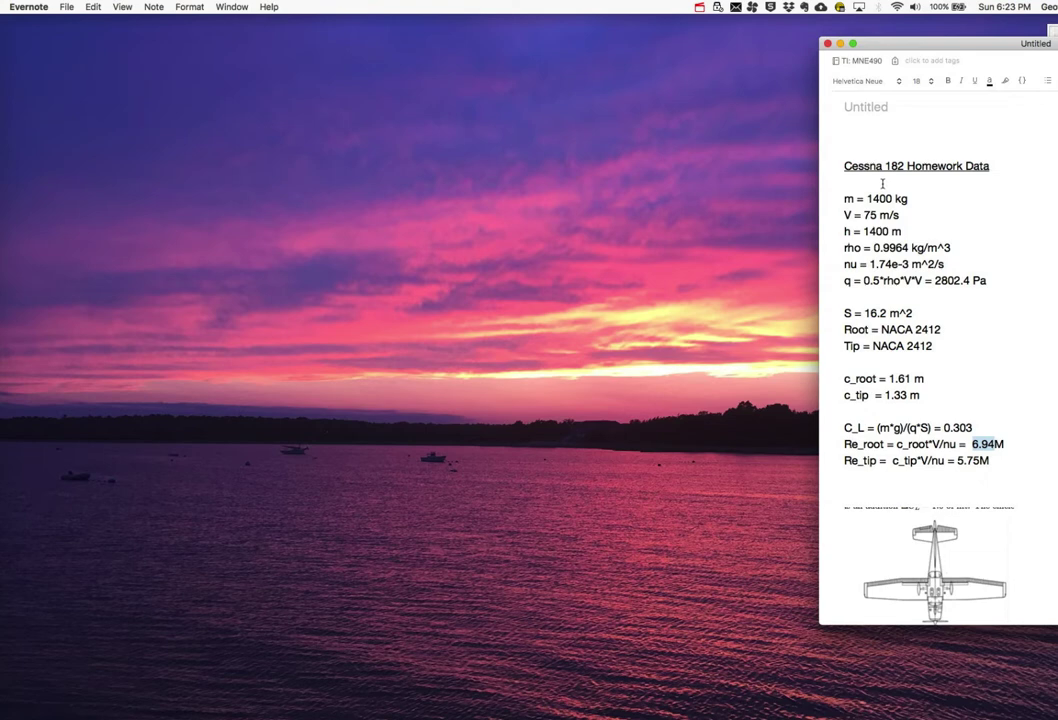
Review the Cessna 182 homework data in the note: chord lengths, root and tip airfoils, mass, speed, altitude, density and viscosity
left_click_drag(845, 166, 905, 166)
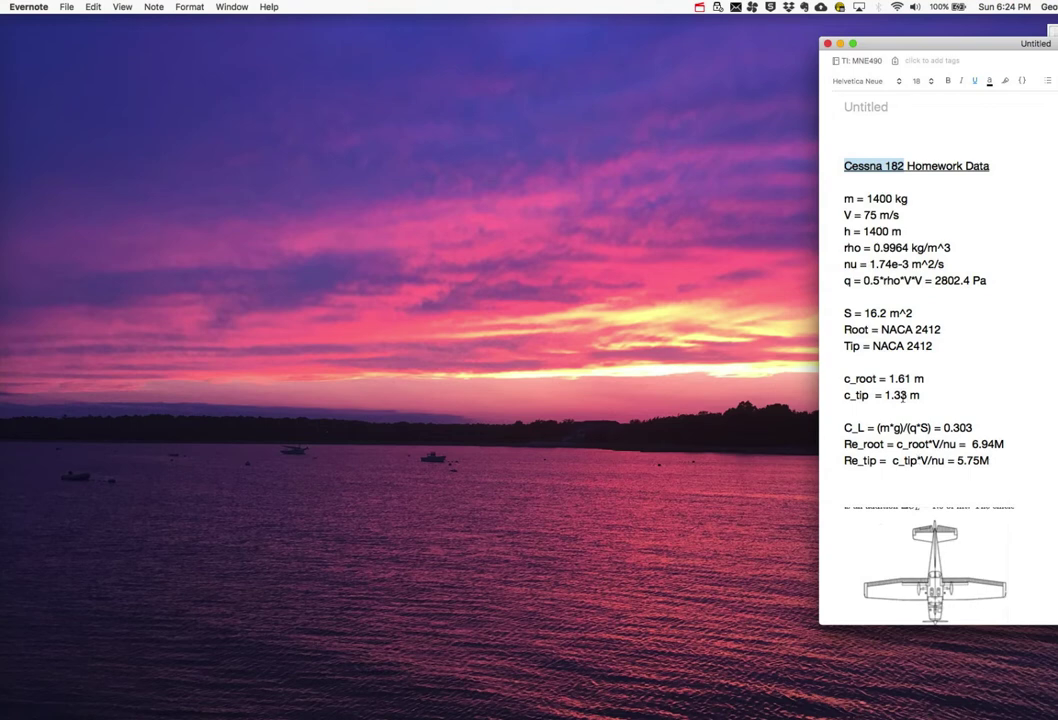
mouse_move(845, 379)
left_mouse_down()
mouse_move(922, 381)
mouse_move(845, 395)
left_mouse_up()
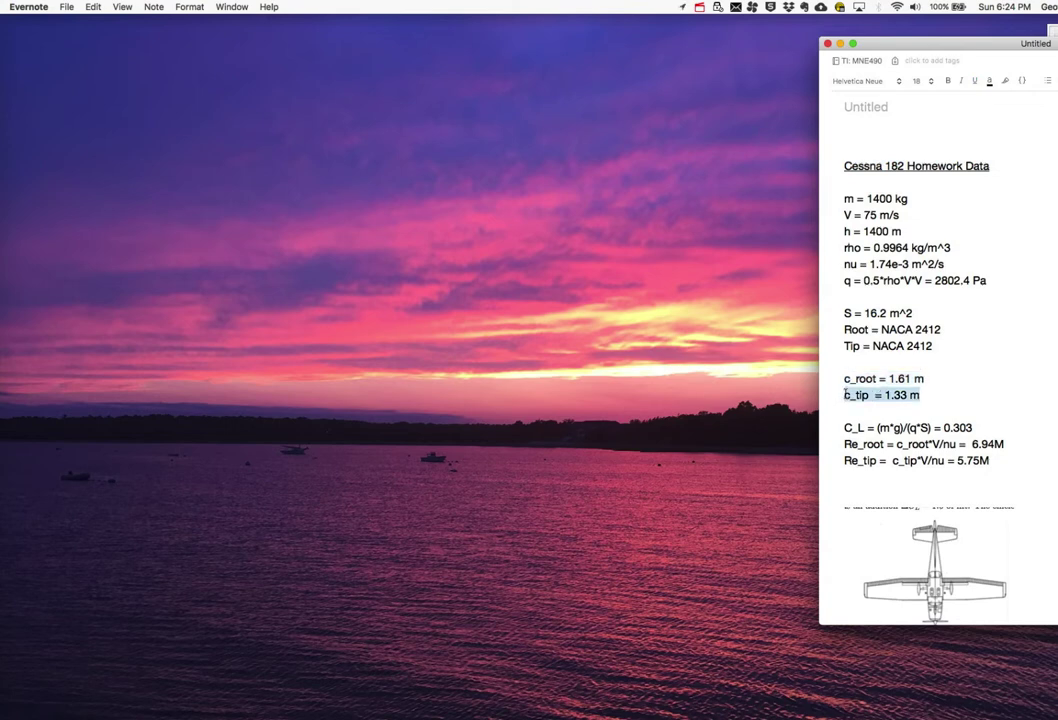
left_click_drag(845, 330, 936, 345)
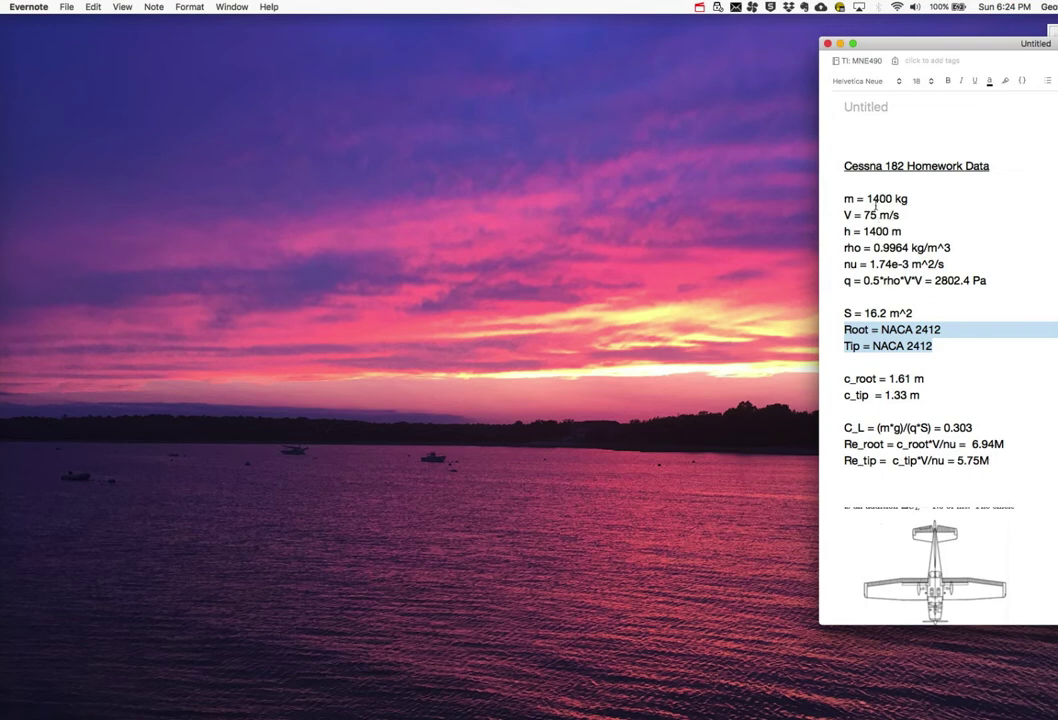
double_click(879, 198)
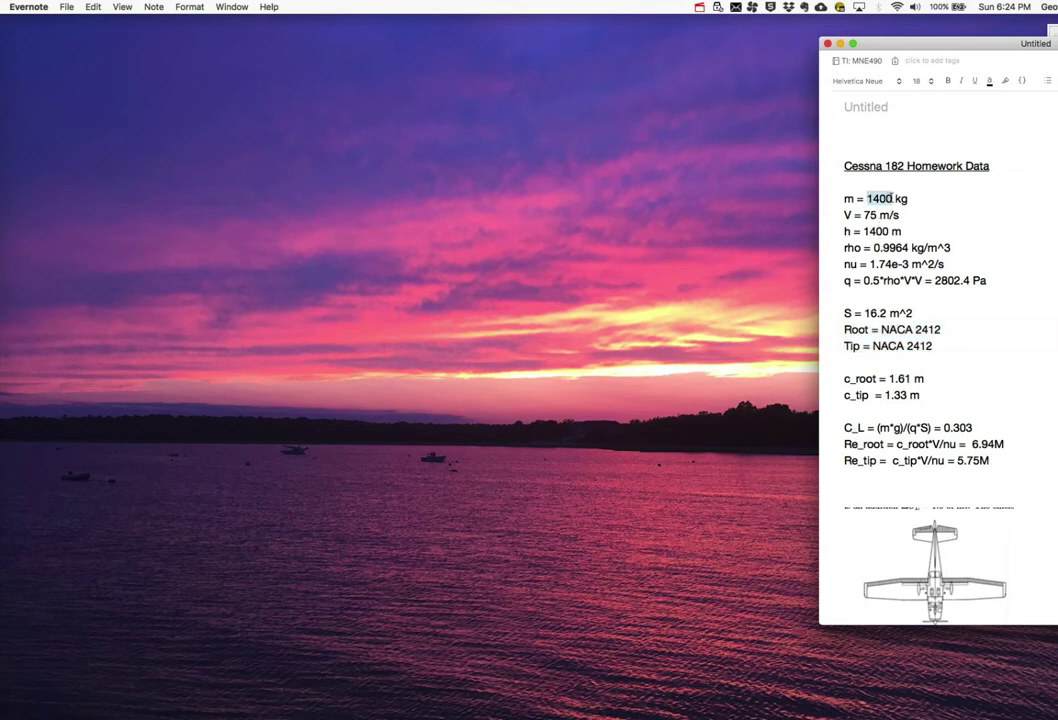
double_click(869, 215)
left_click(850, 231)
left_click_drag(846, 231, 956, 262)
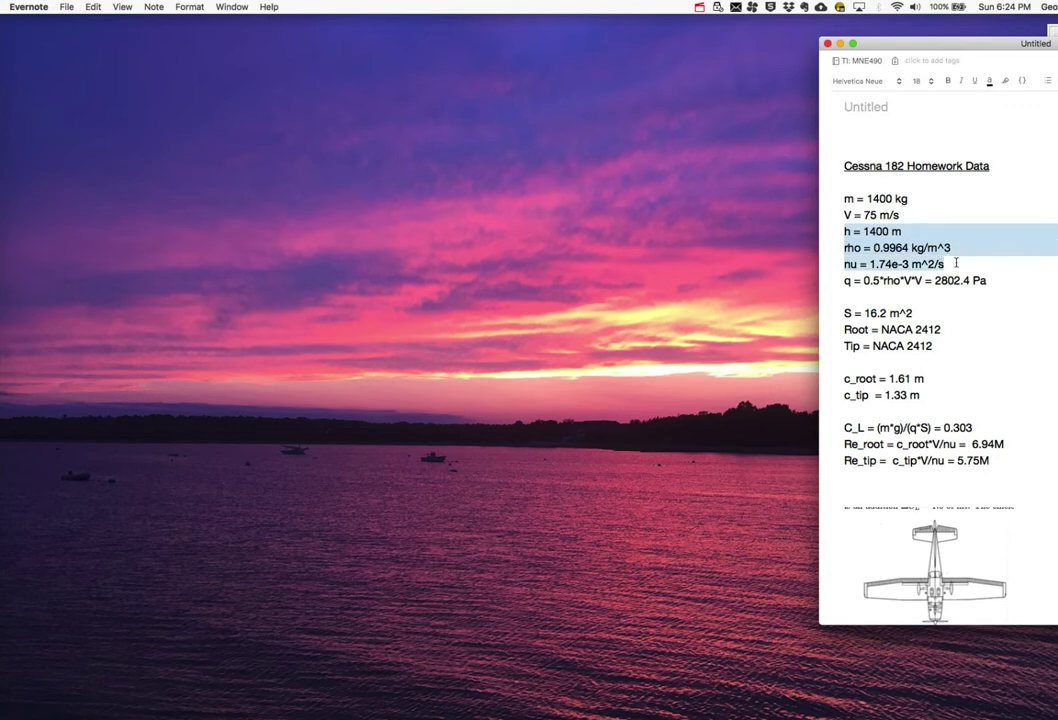
left_click(901, 257)
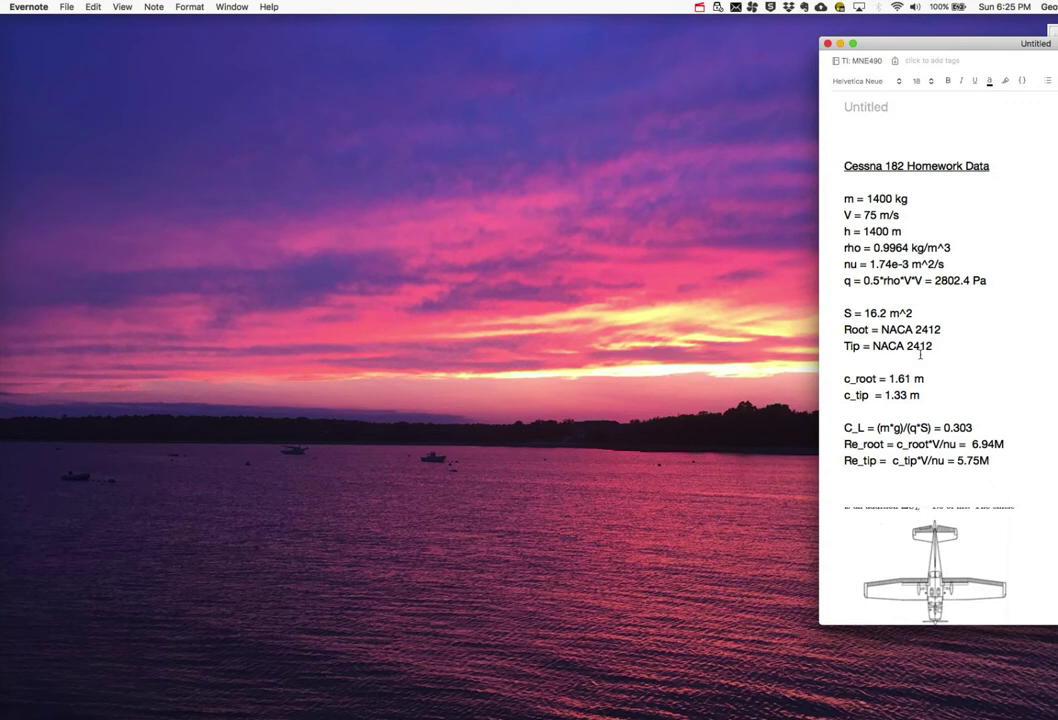
Examine the lift coefficient formula and the root and tip Reynolds number calculations in the Cessna 182 note
left_click_drag(877, 428, 903, 428)
left_click(912, 428)
left_click_drag(944, 428, 973, 428)
left_click_drag(843, 444, 996, 459)
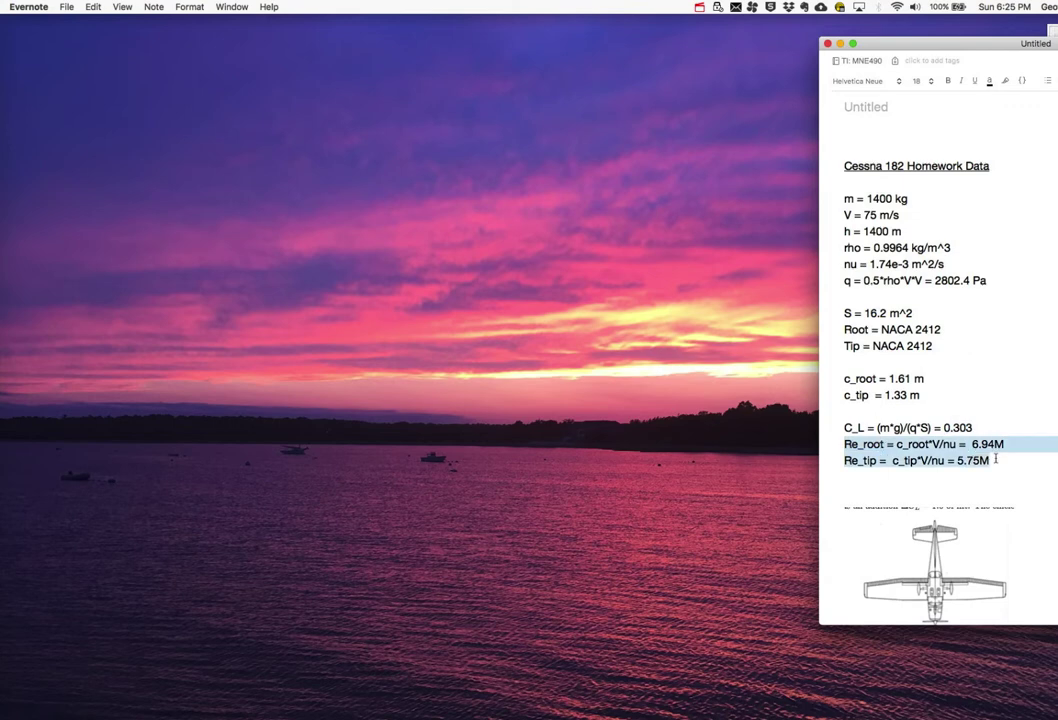
left_click(996, 459)
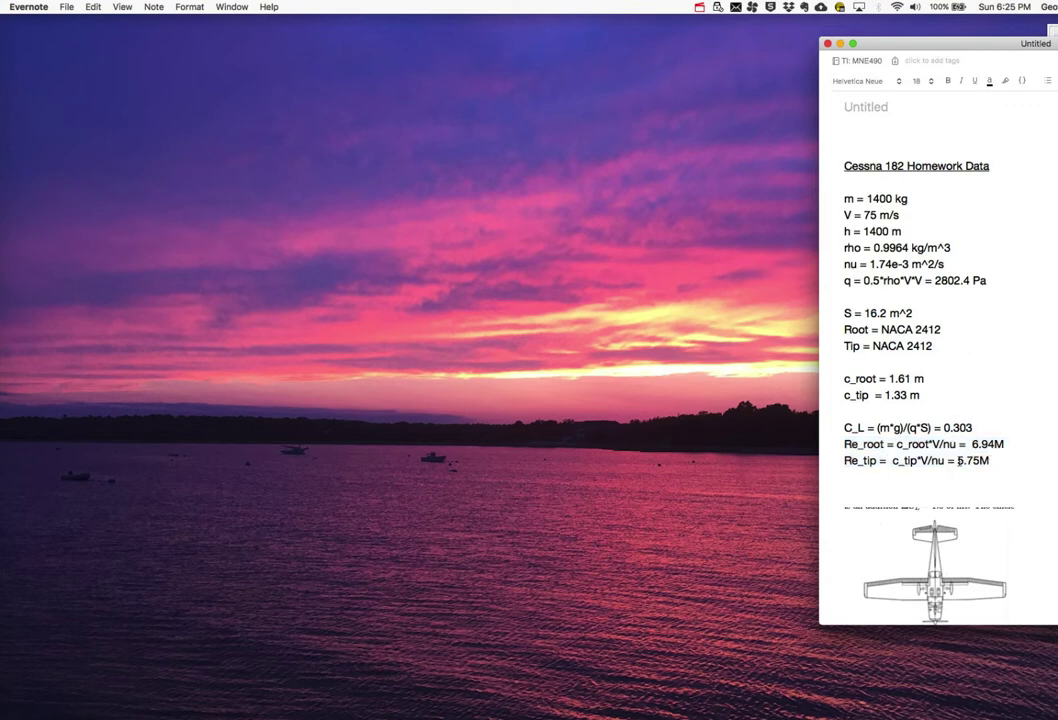
left_click_drag(964, 460, 981, 460)
left_click_drag(972, 444, 995, 444)
left_click(978, 427)
Launch XFLR5 and open the XFoil Direct Analysis module
double_click(18, 240)
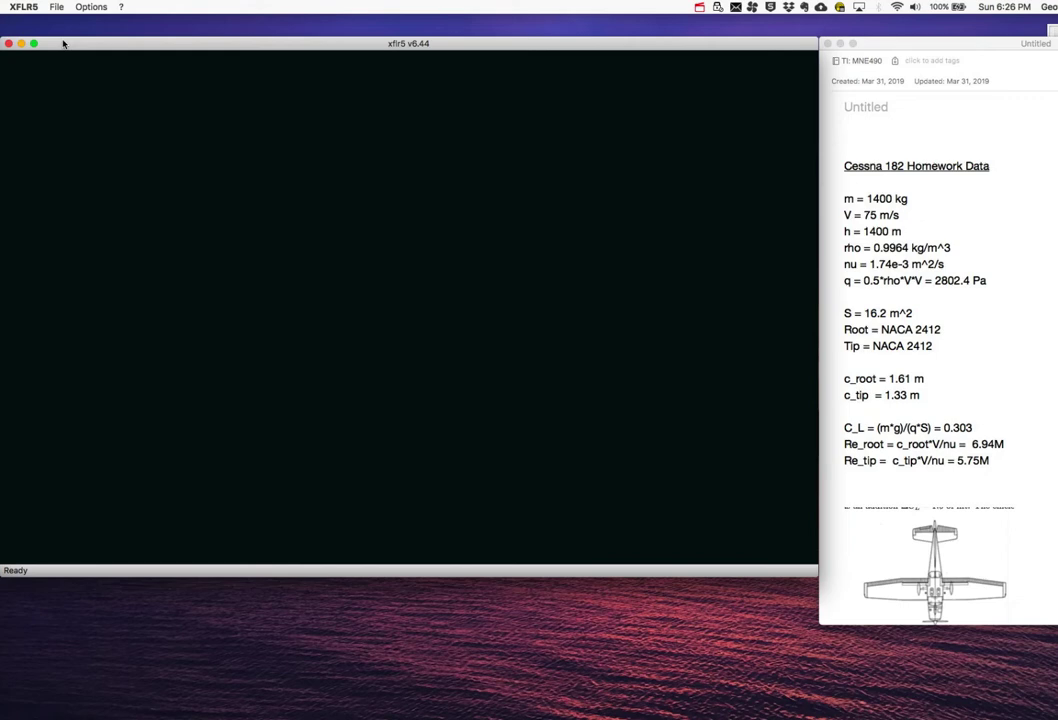
left_click(56, 7)
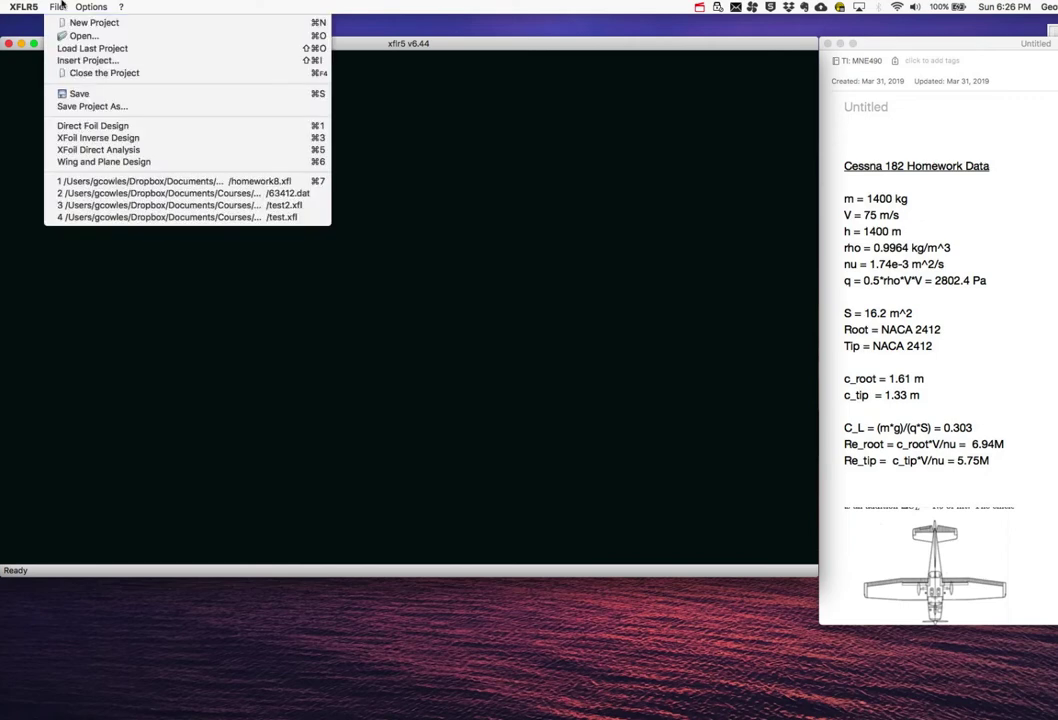
left_click(105, 150)
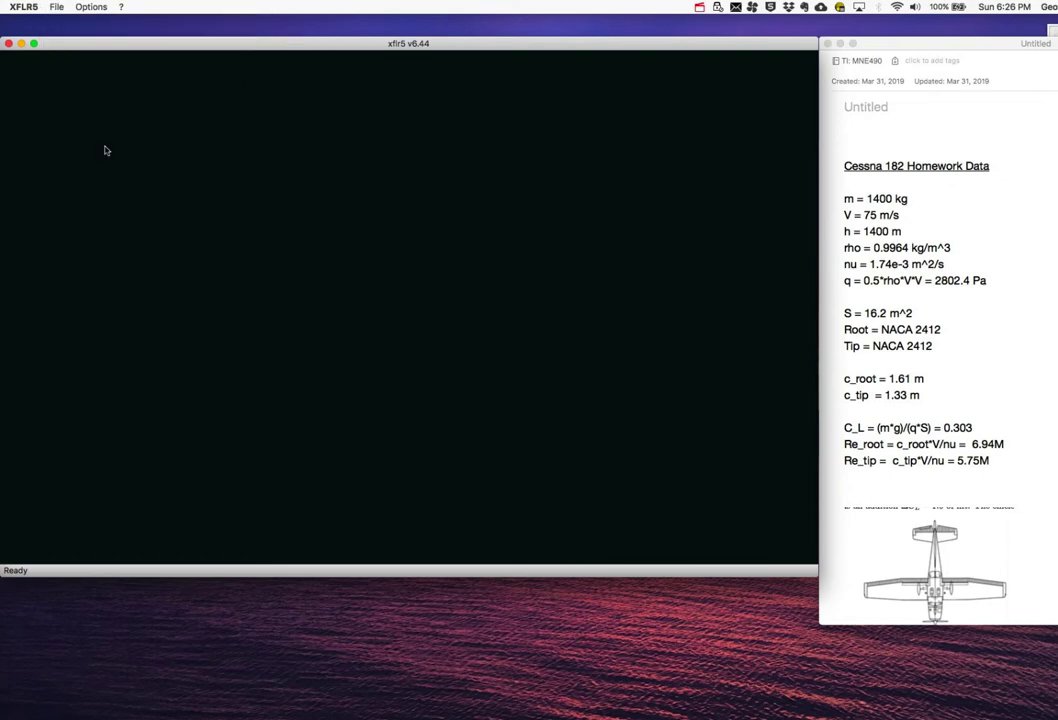
left_click(156, 44)
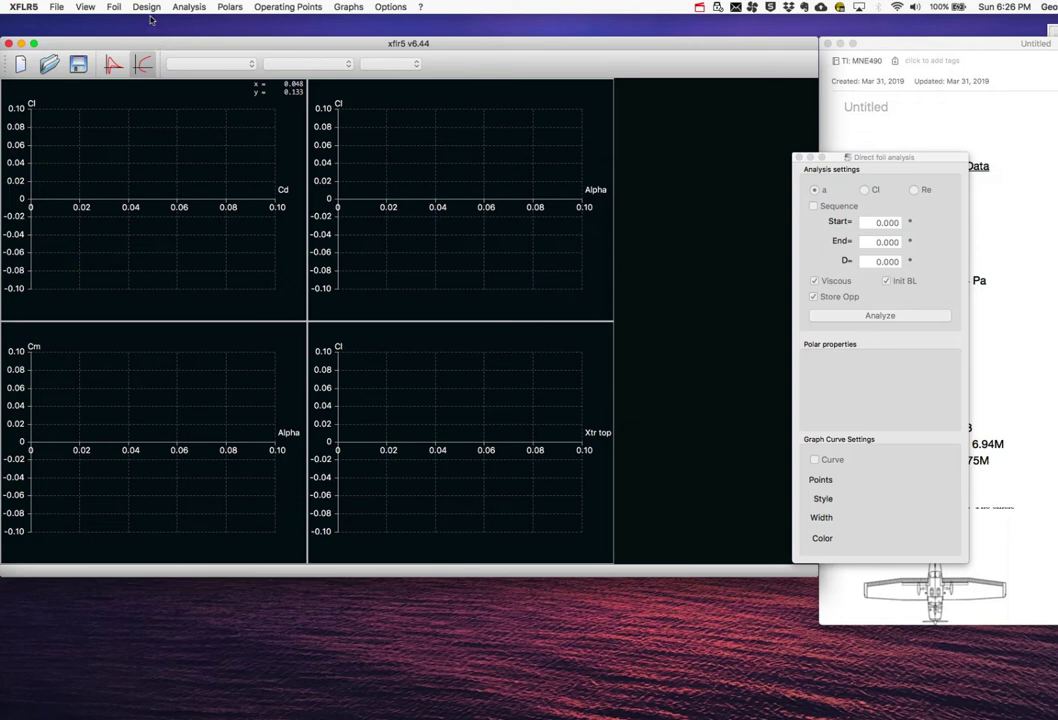
Create a NACA 2412 foil with 150 panels and keep the name NACA 2412
left_click(146, 7)
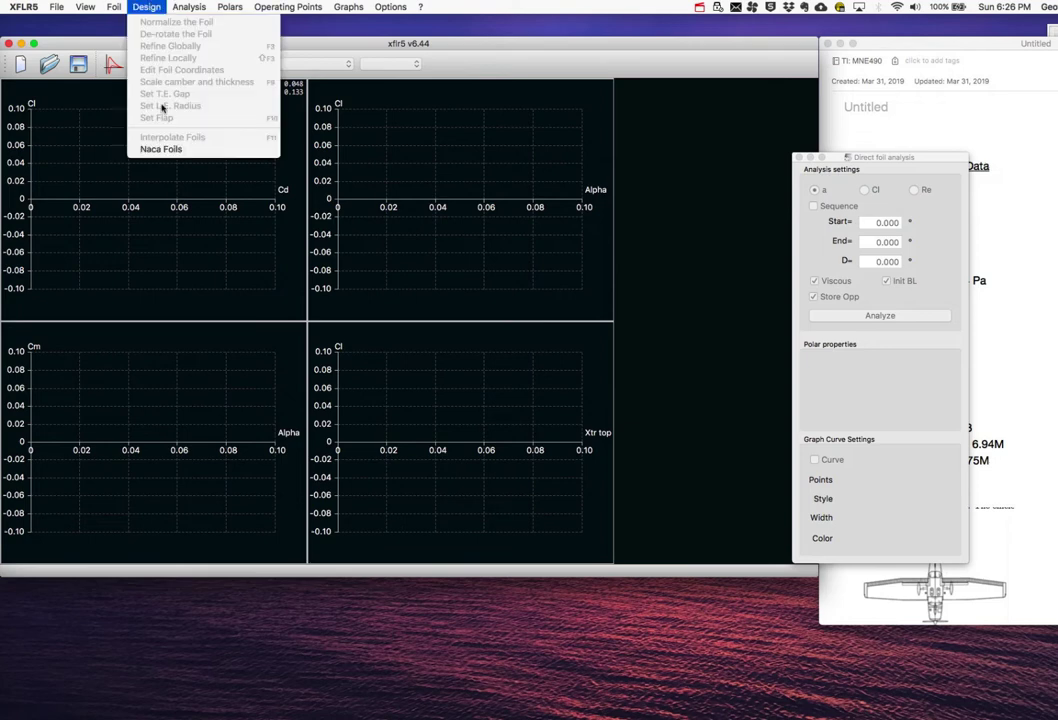
left_click(163, 149)
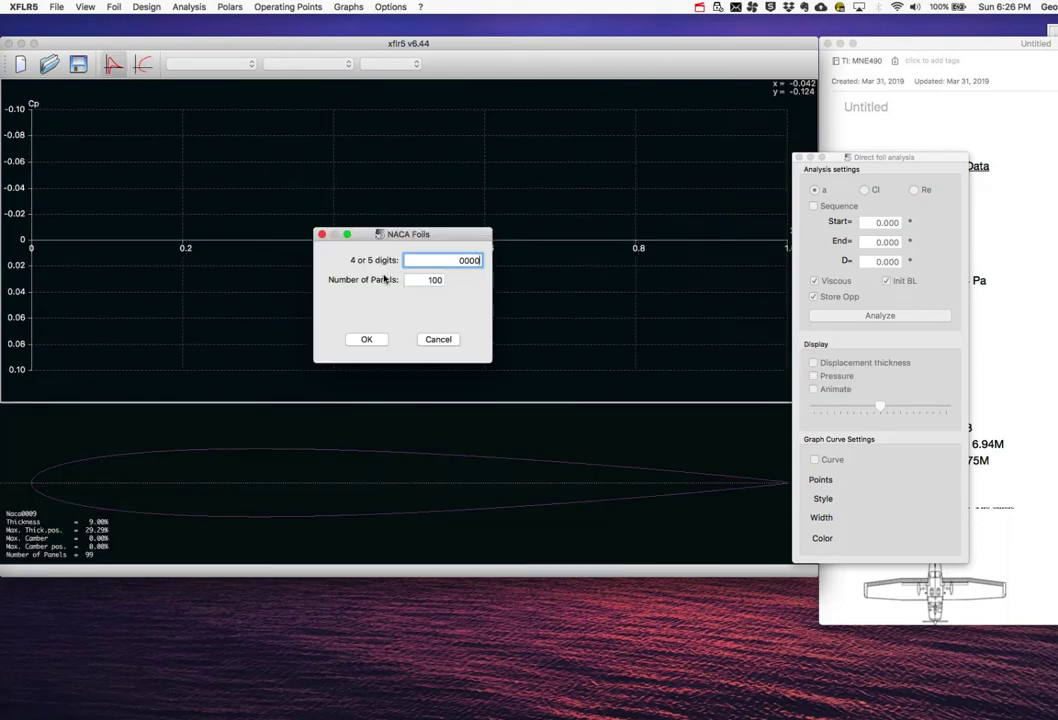
double_click(462, 260)
type("2412")
key("Tab")
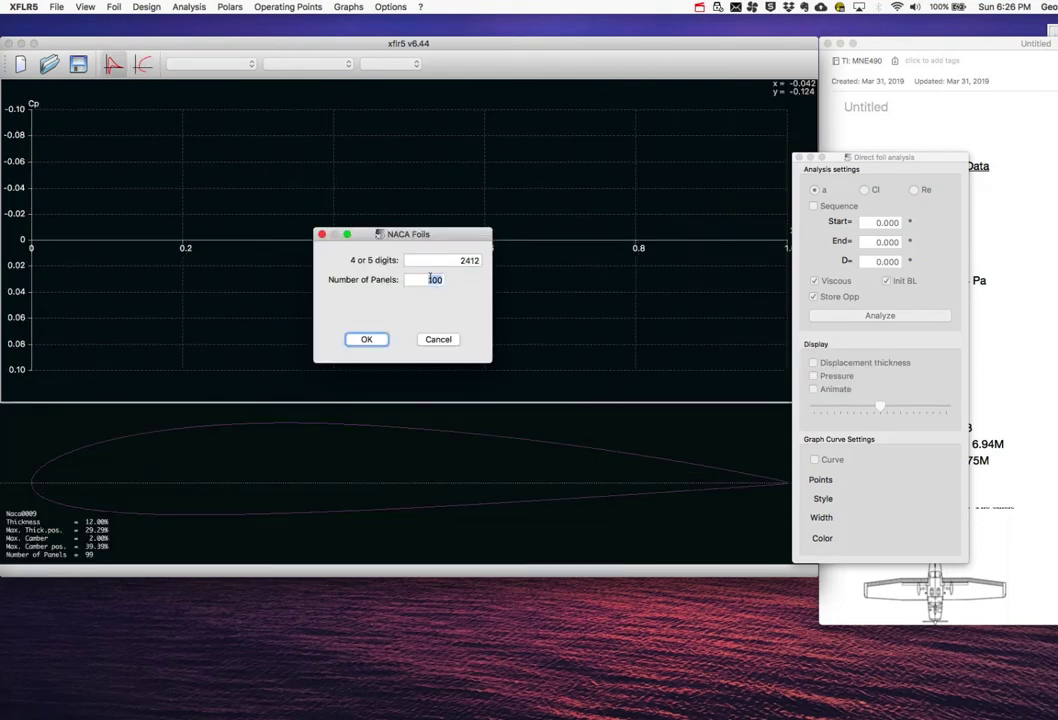
type("115")
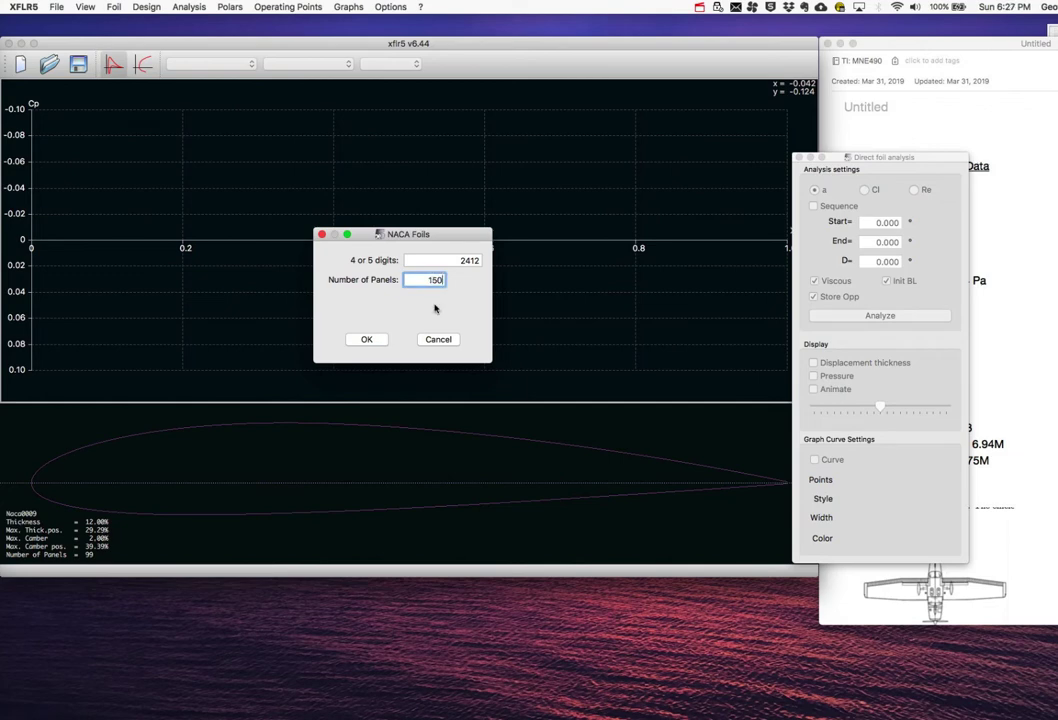
left_click(366, 339)
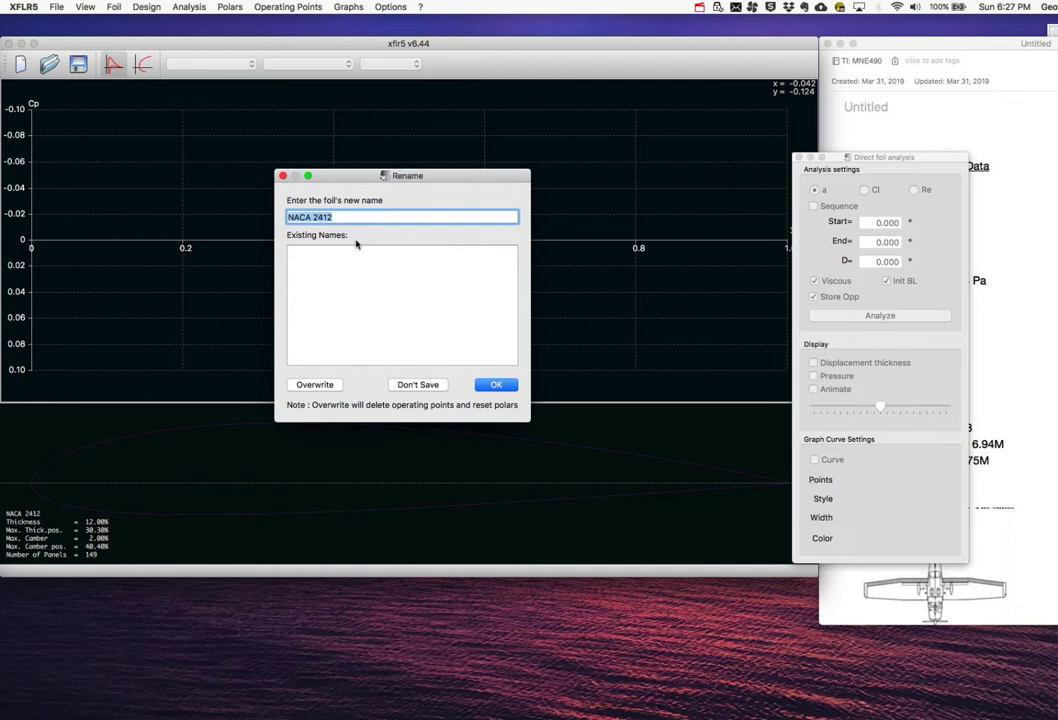
left_click(490, 385)
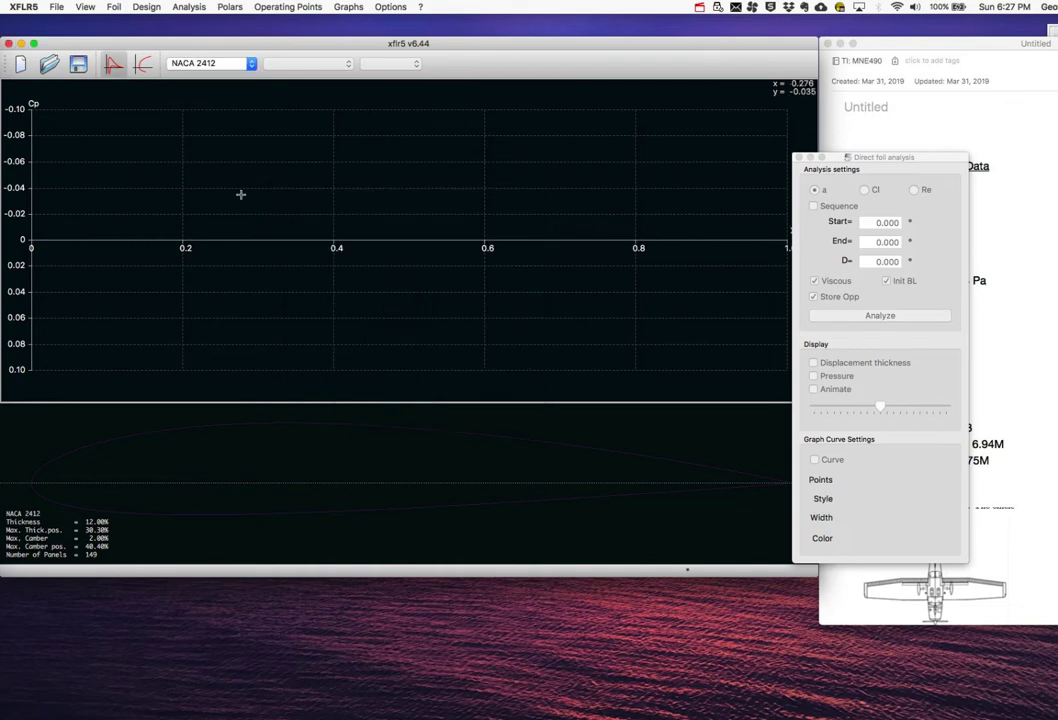
Check the current foil selection and close the Direct foil analysis settings window
left_click(209, 64)
left_click_drag(838, 158, 873, 143)
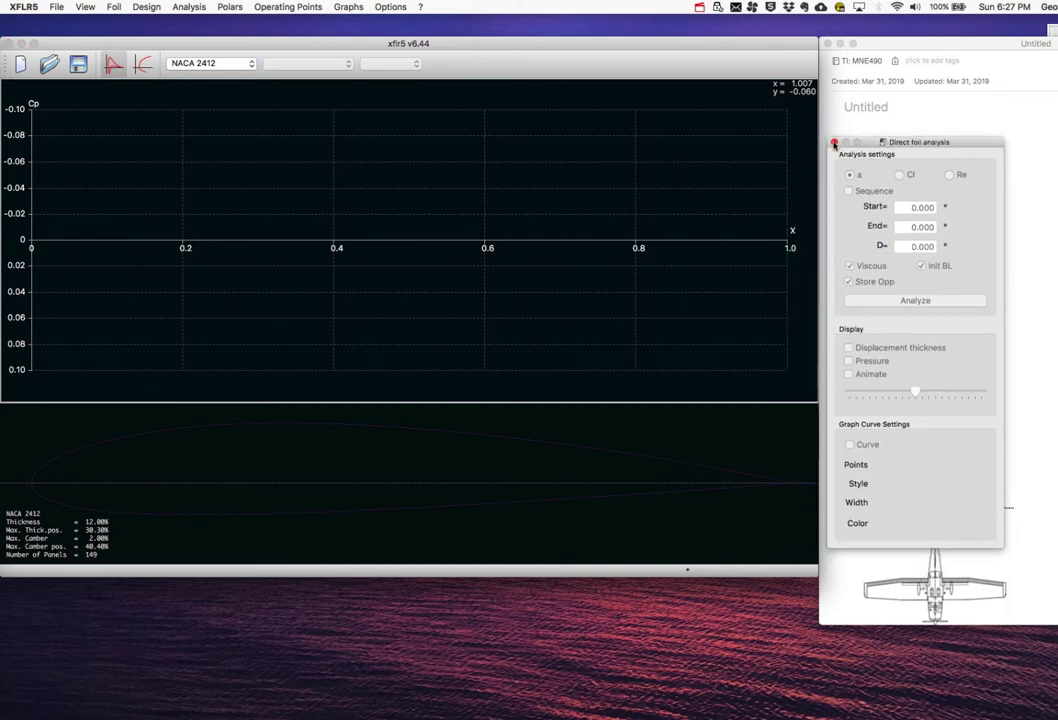
left_click(835, 142)
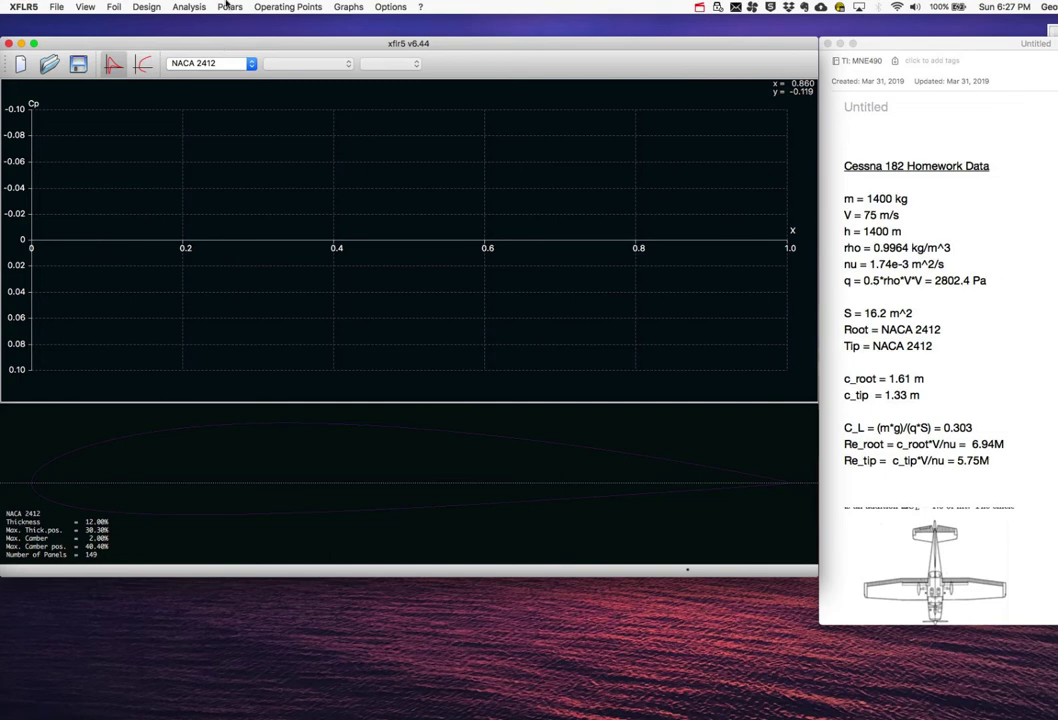
left_click(196, 5)
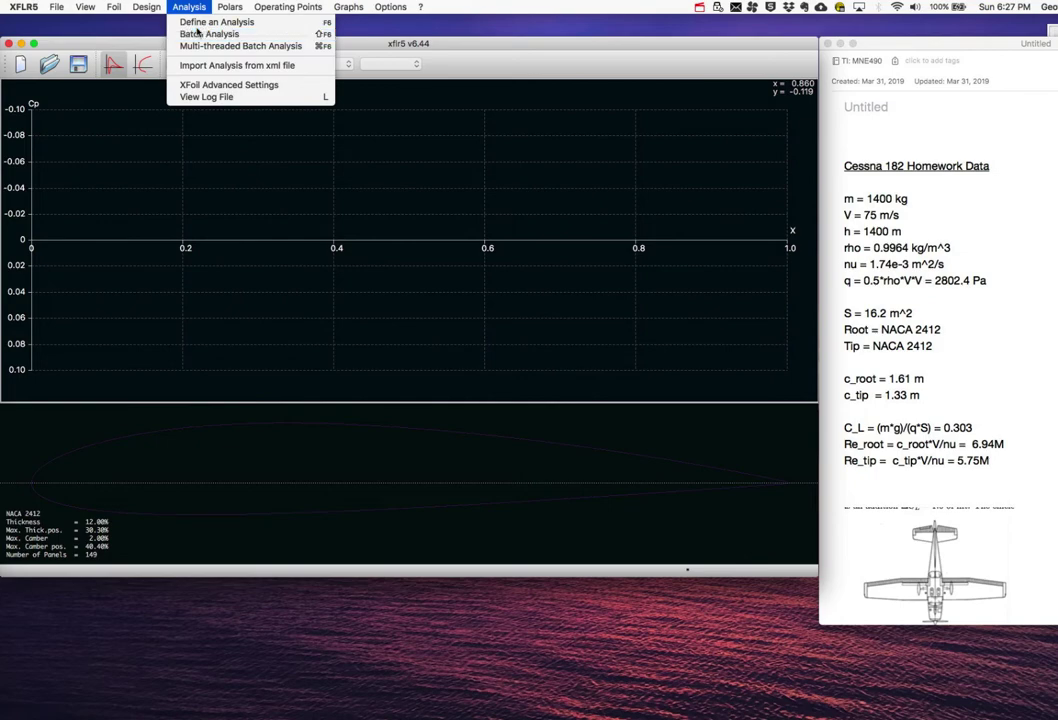
left_click(198, 32)
left_click_drag(196, 63, 316, 138)
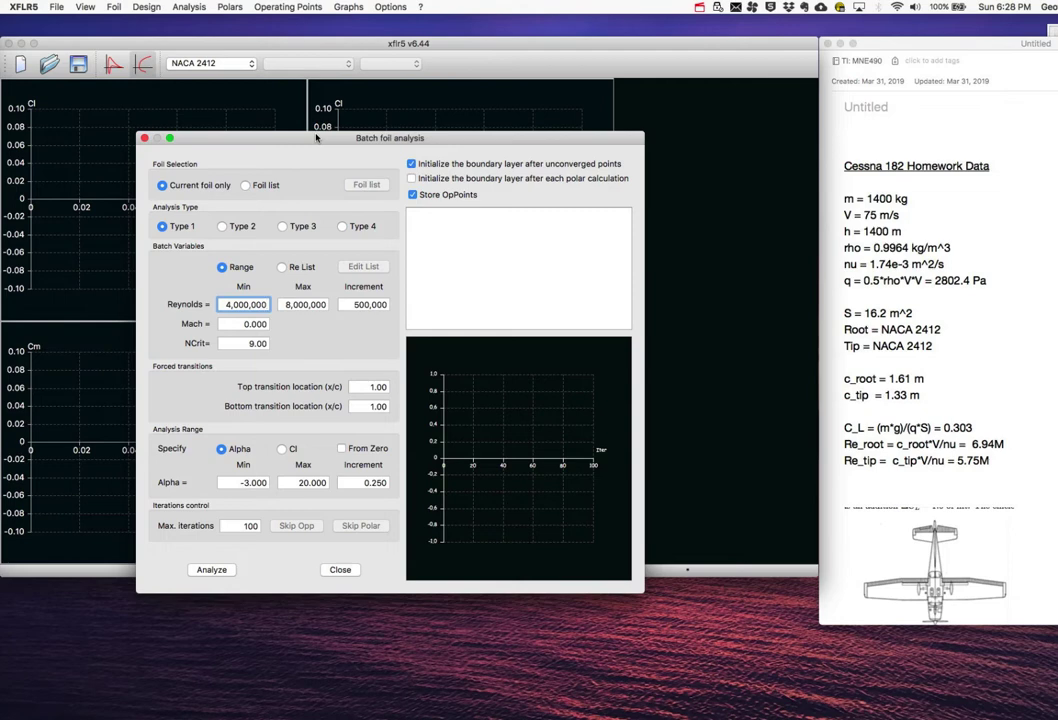
left_click_drag(316, 138, 318, 104)
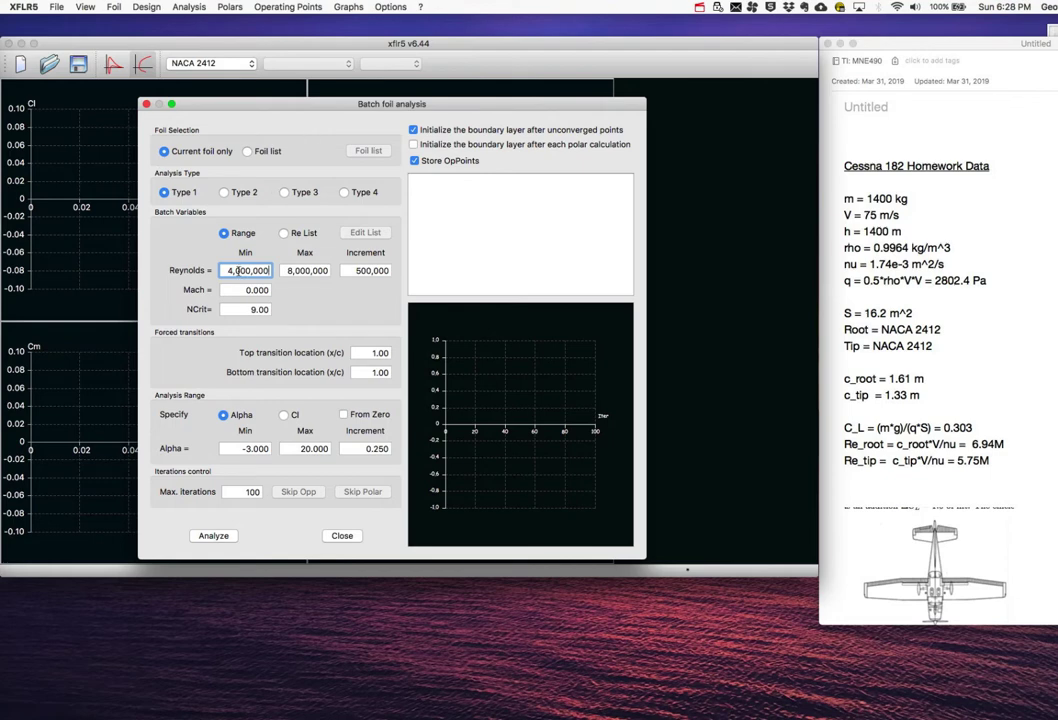
left_click_drag(224, 270, 328, 270)
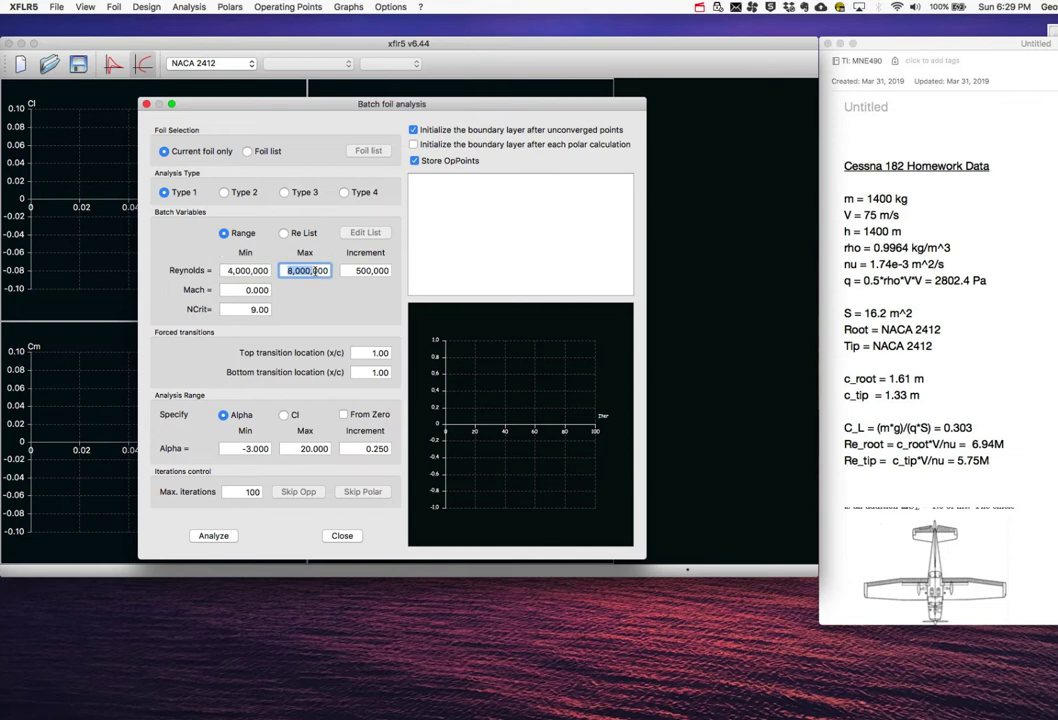
left_click_drag(313, 103, 329, 98)
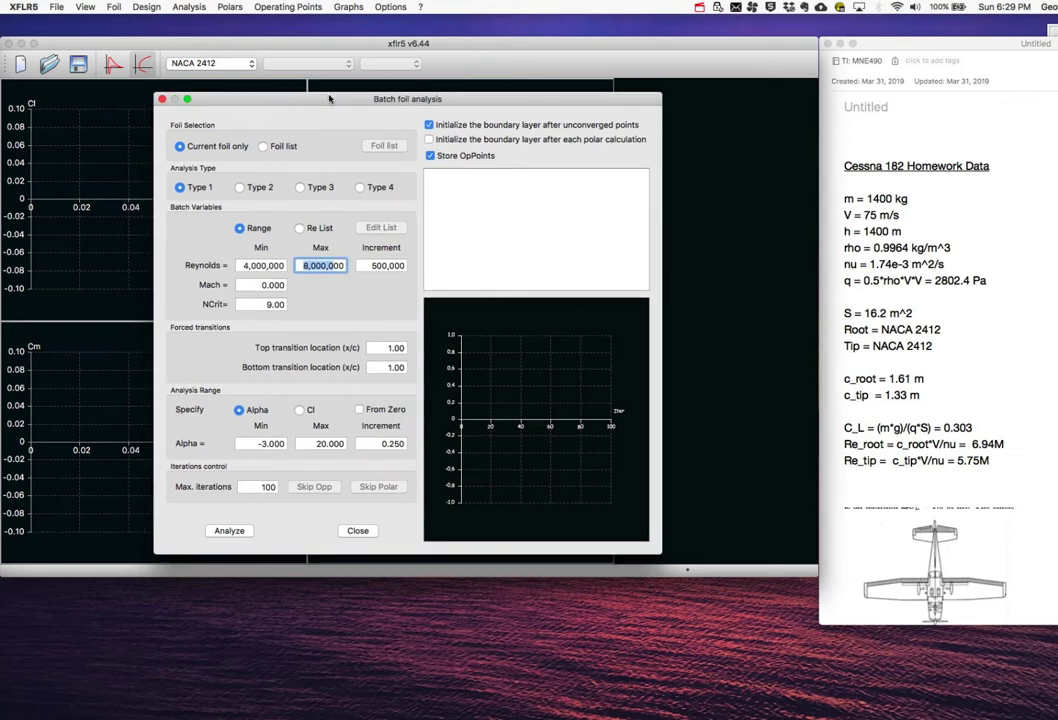
left_click(162, 99)
Open the batch analysis for the current foil and go over the minimum, maximum and increment of the Reynolds number range
left_click(187, 7)
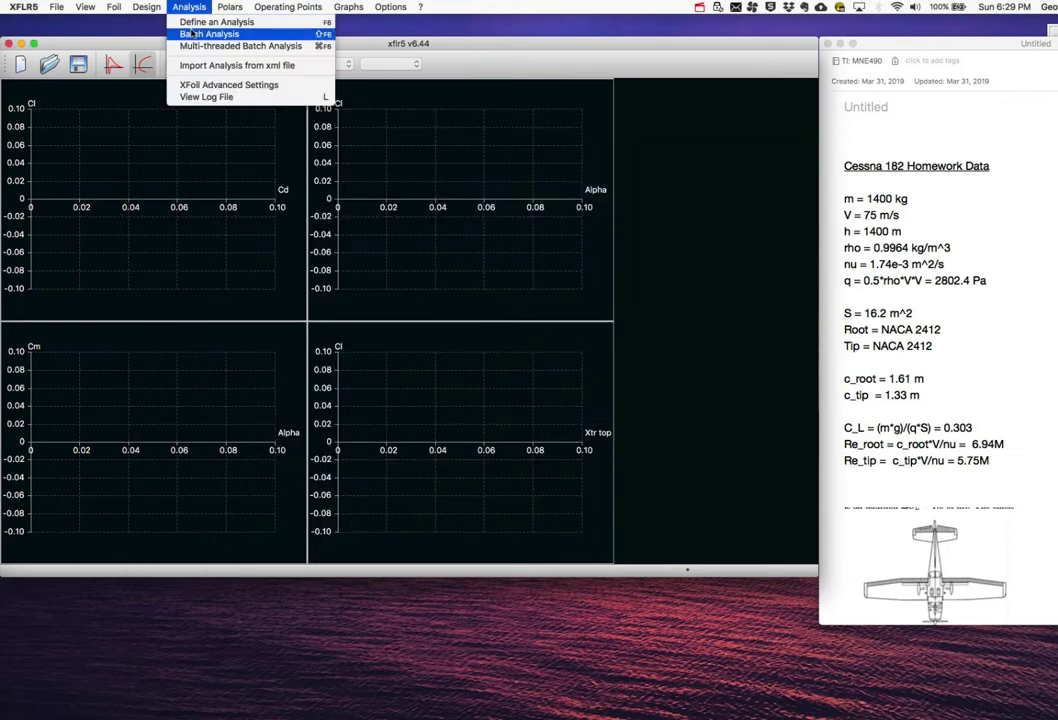
left_click(209, 34)
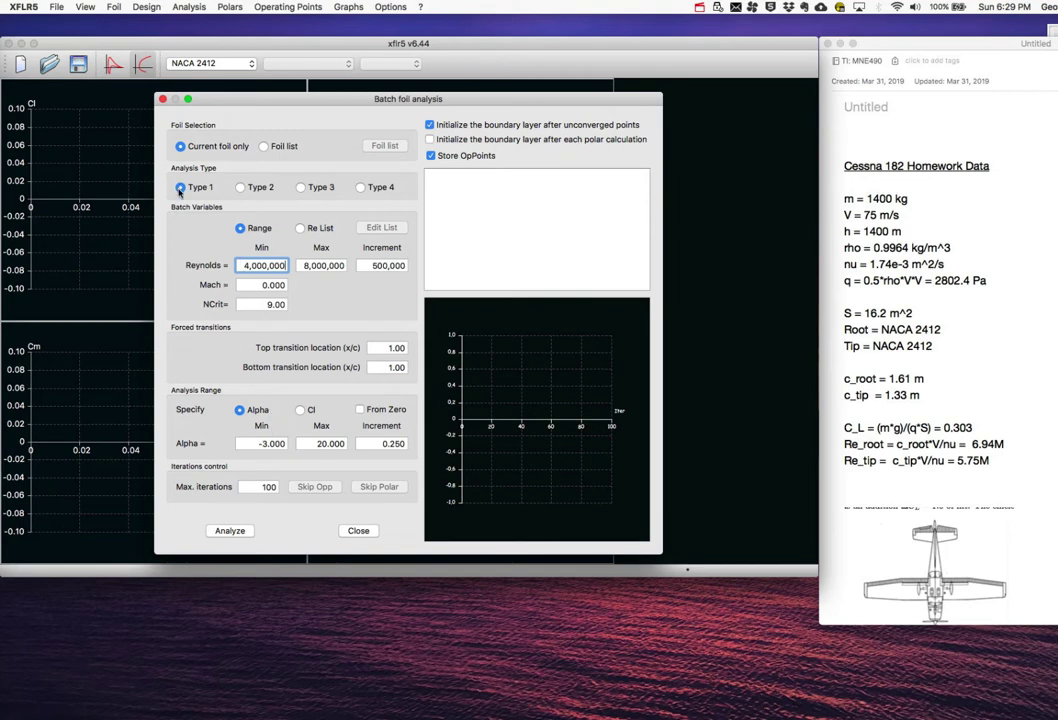
left_click(242, 265)
type("7")
key("Delete")
left_click_drag(243, 265, 286, 265)
left_click_drag(304, 265, 344, 265)
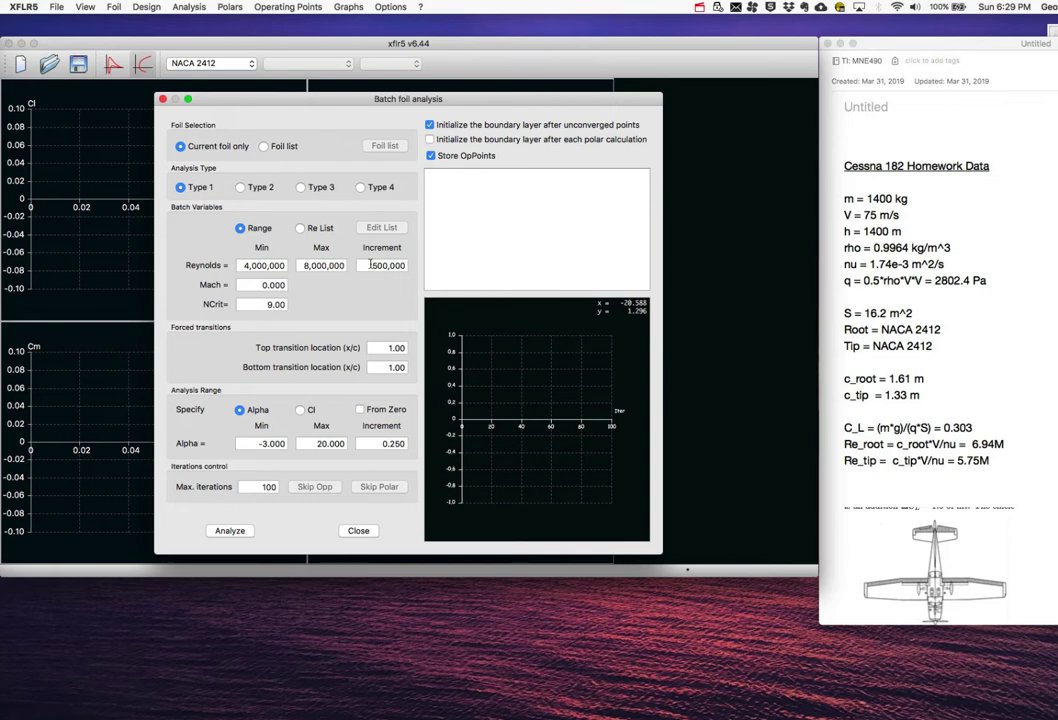
left_click_drag(371, 264, 406, 264)
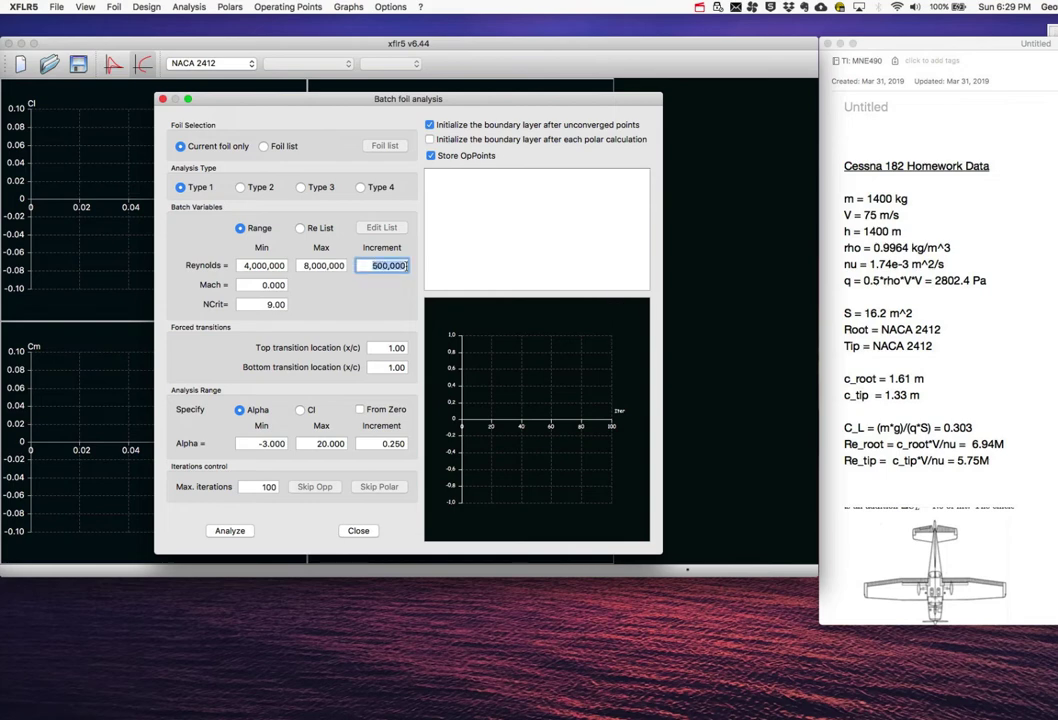
left_click(324, 265)
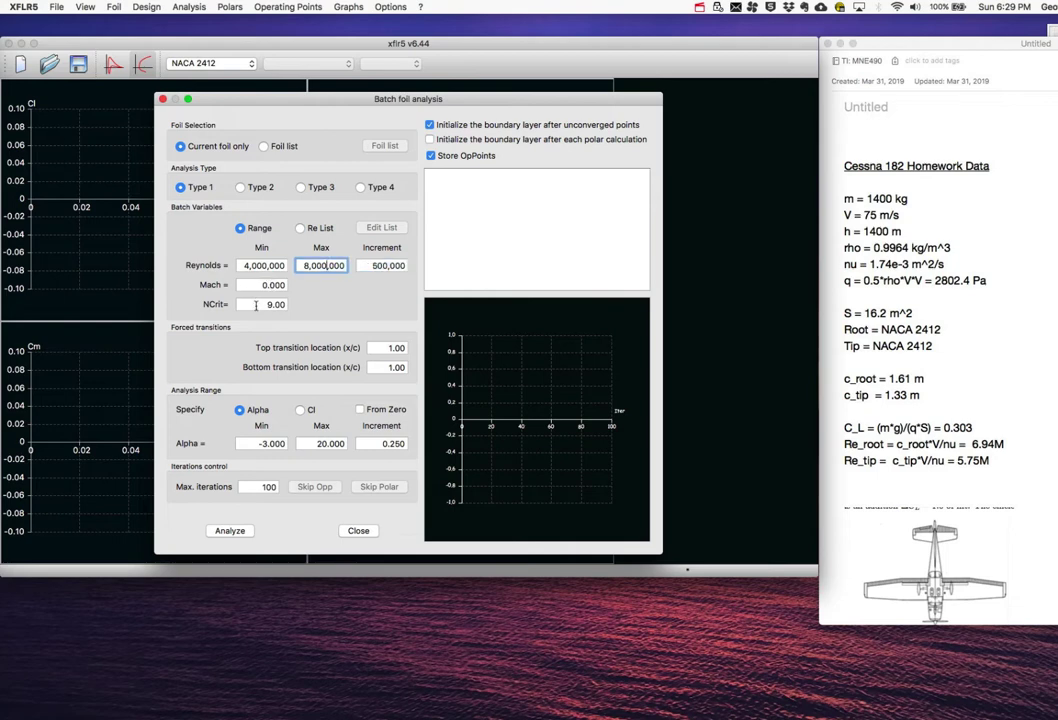
Set NCrit to 9 and check the top and bottom forced transition locations
left_click_drag(256, 305, 286, 305)
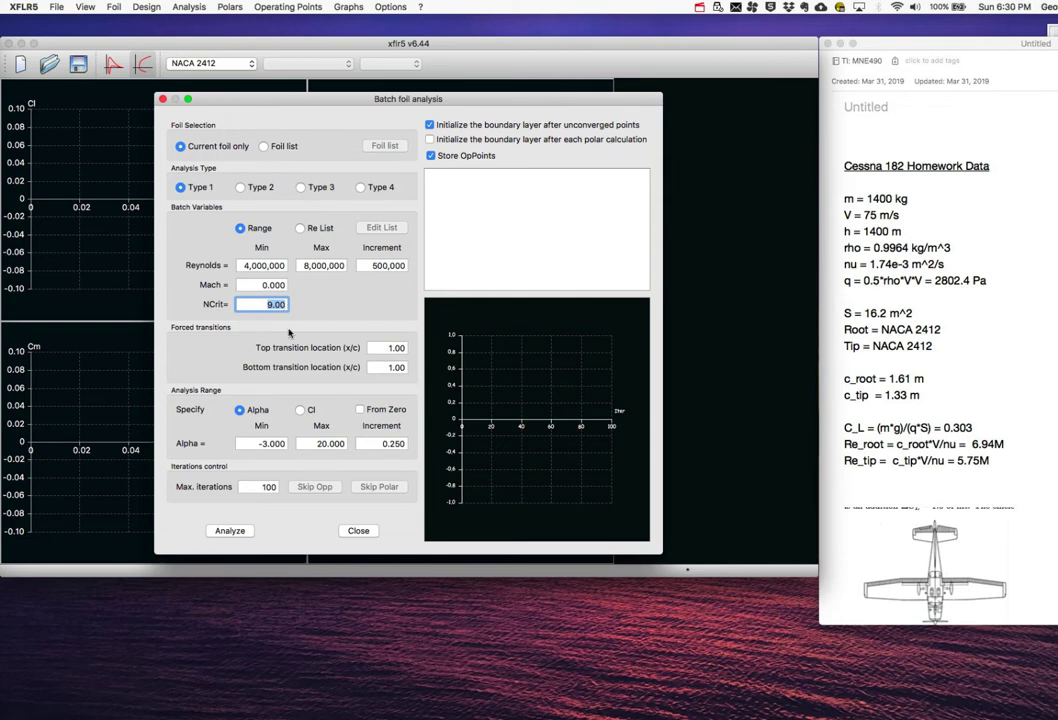
left_click(269, 305)
double_click(269, 305)
type("8")
double_click(269, 304)
type("9")
left_click(392, 348)
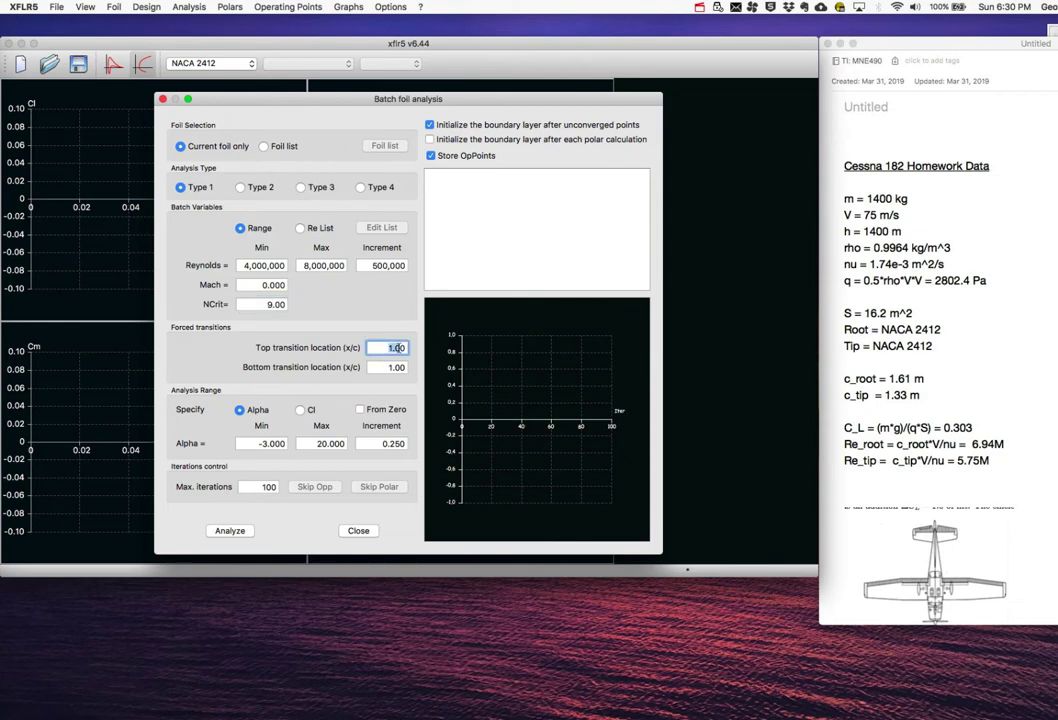
left_click(401, 367)
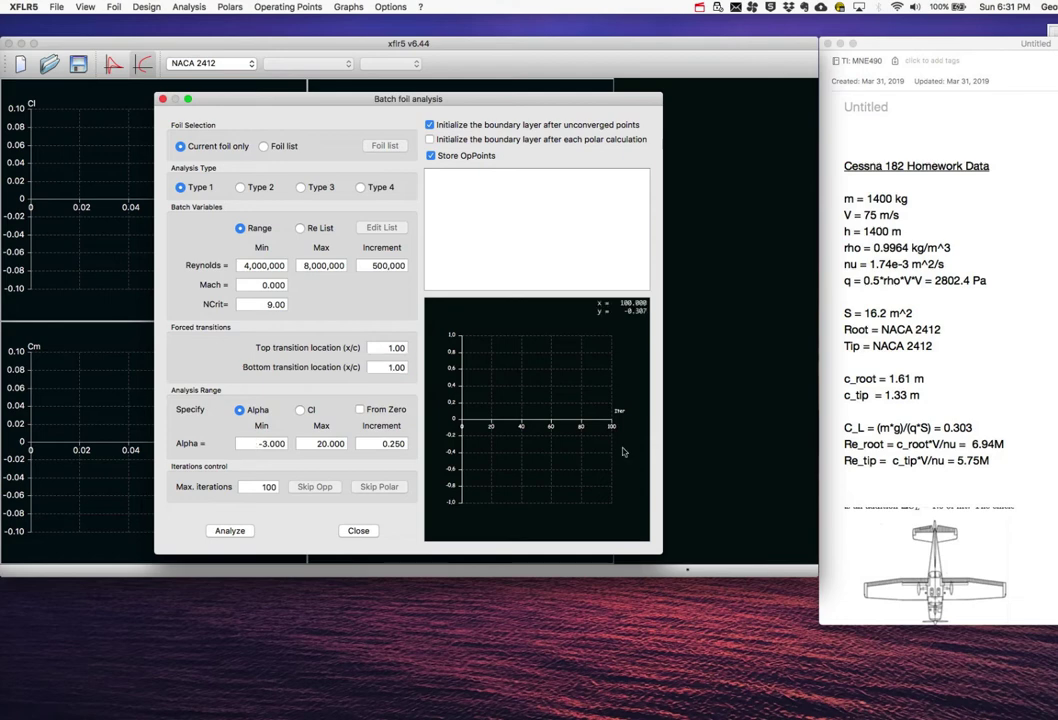
Switch to the Evernote note to check the required lift coefficient C_L, and return to the batch analysis in XFLR5
left_click(942, 427)
double_click(945, 427)
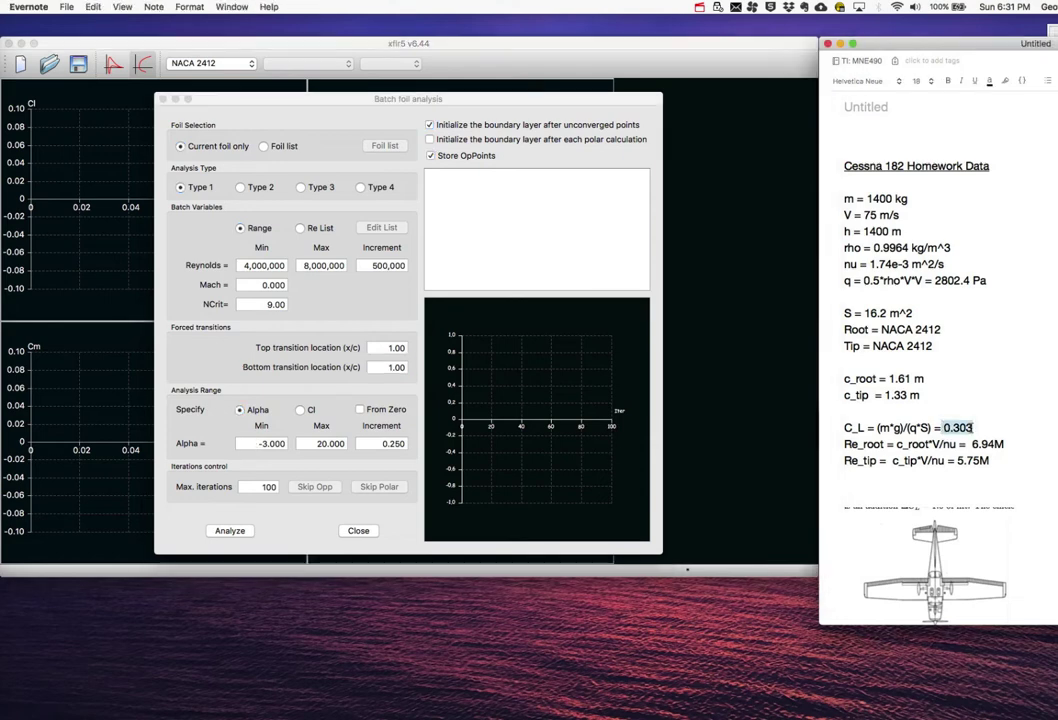
left_click(955, 427)
left_click(222, 354)
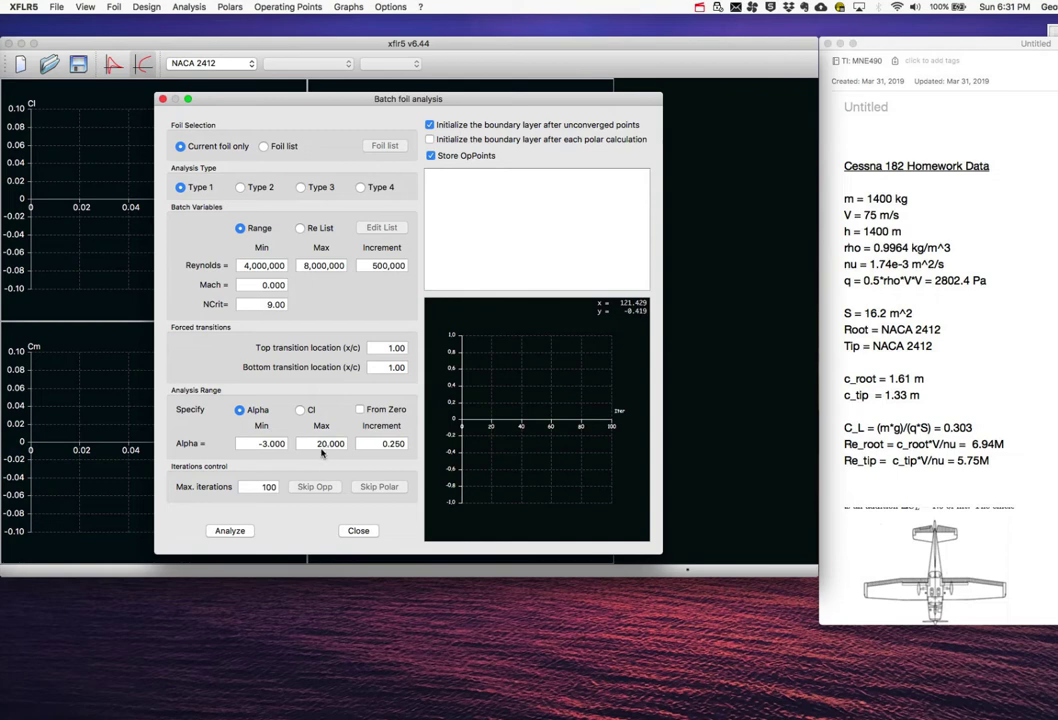
Run the batch analysis with a maximum of 100 iterations over the defined Reynolds and alpha ranges
double_click(266, 488)
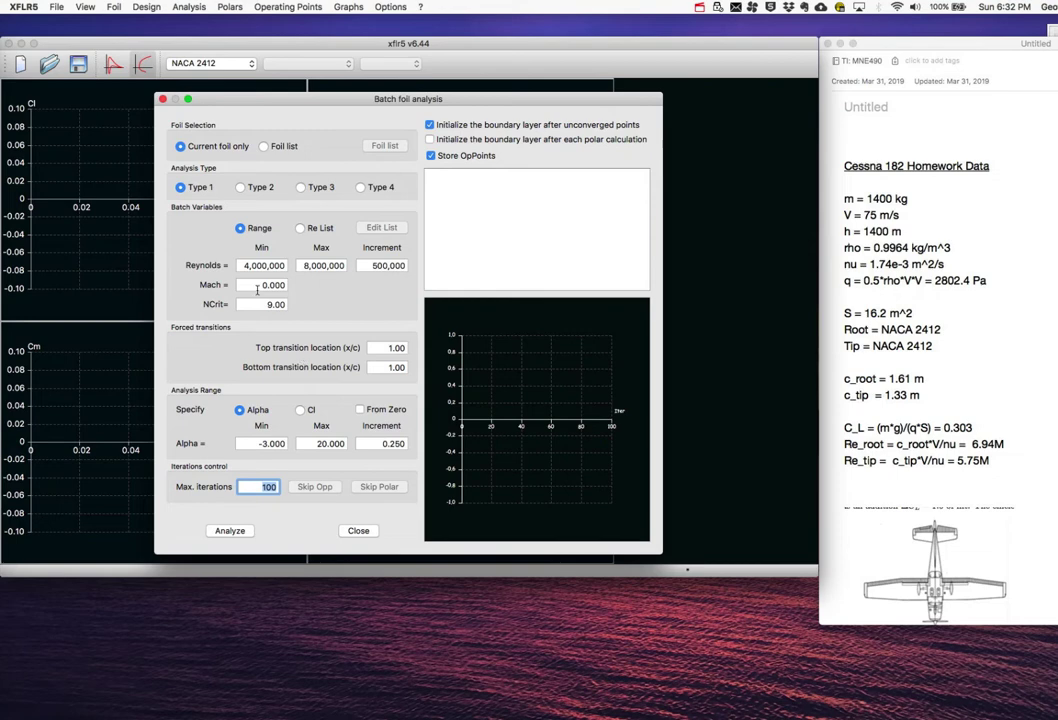
left_click(238, 535)
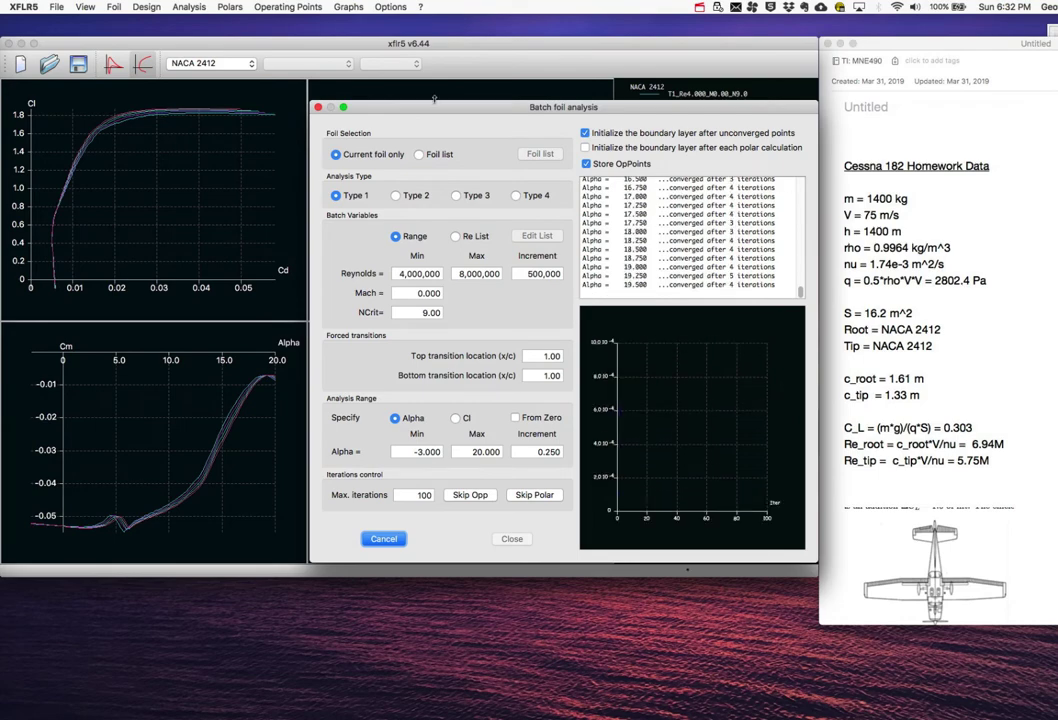
left_click_drag(418, 110, 380, 124)
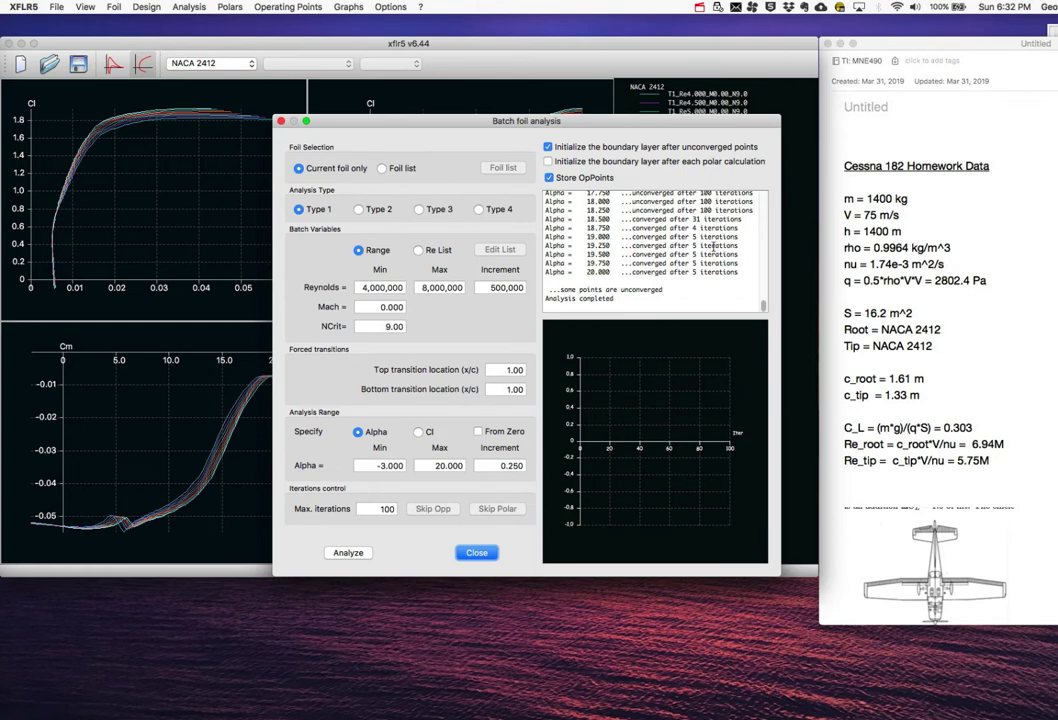
Look through the batch analysis log for unconverged angles of attack, and close the batch analysis
scroll(640, 248, "up", 1)
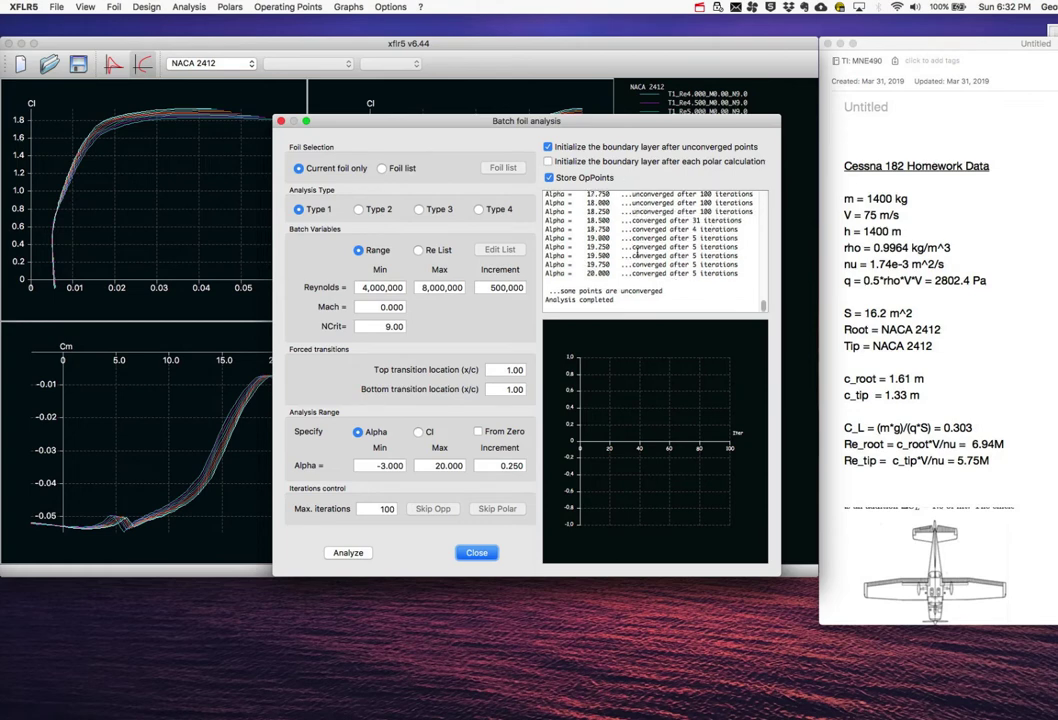
scroll(640, 252, "up", 3)
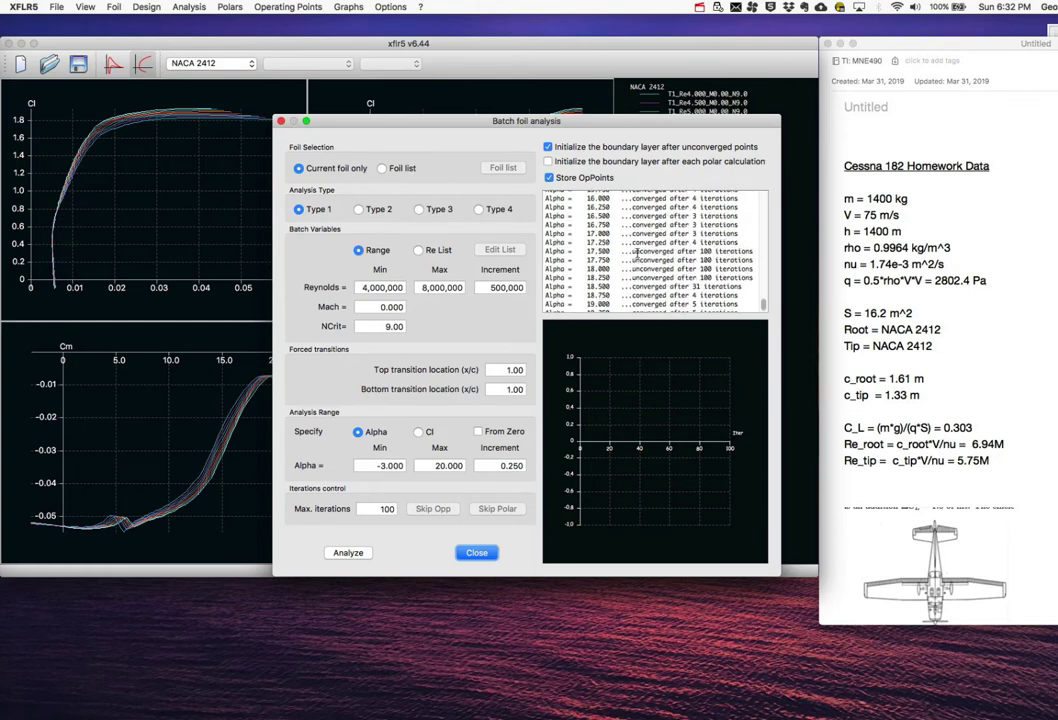
scroll(645, 255, "up", 5)
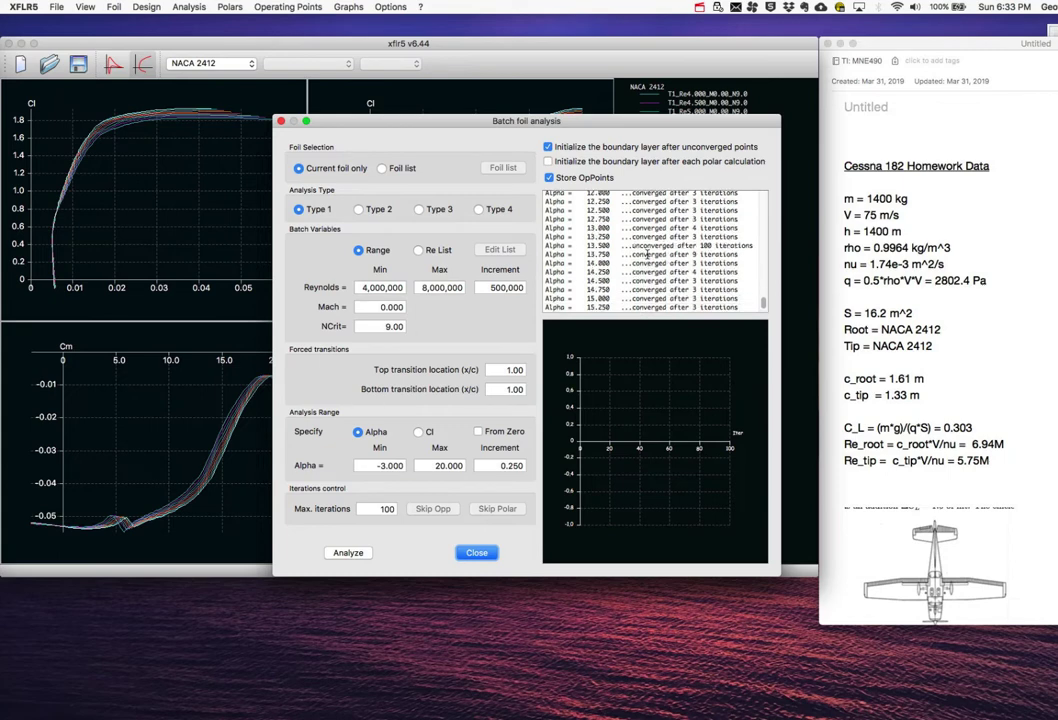
left_click_drag(631, 245, 755, 245)
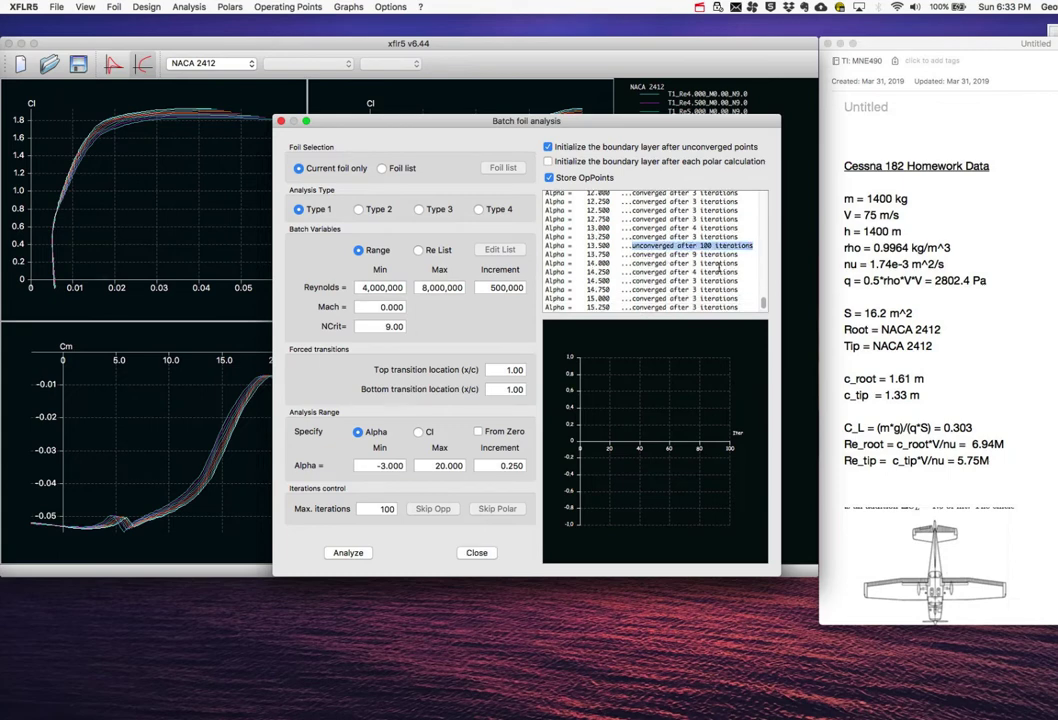
scroll(763, 300, "up", 5)
scroll(763, 300, "up", 10)
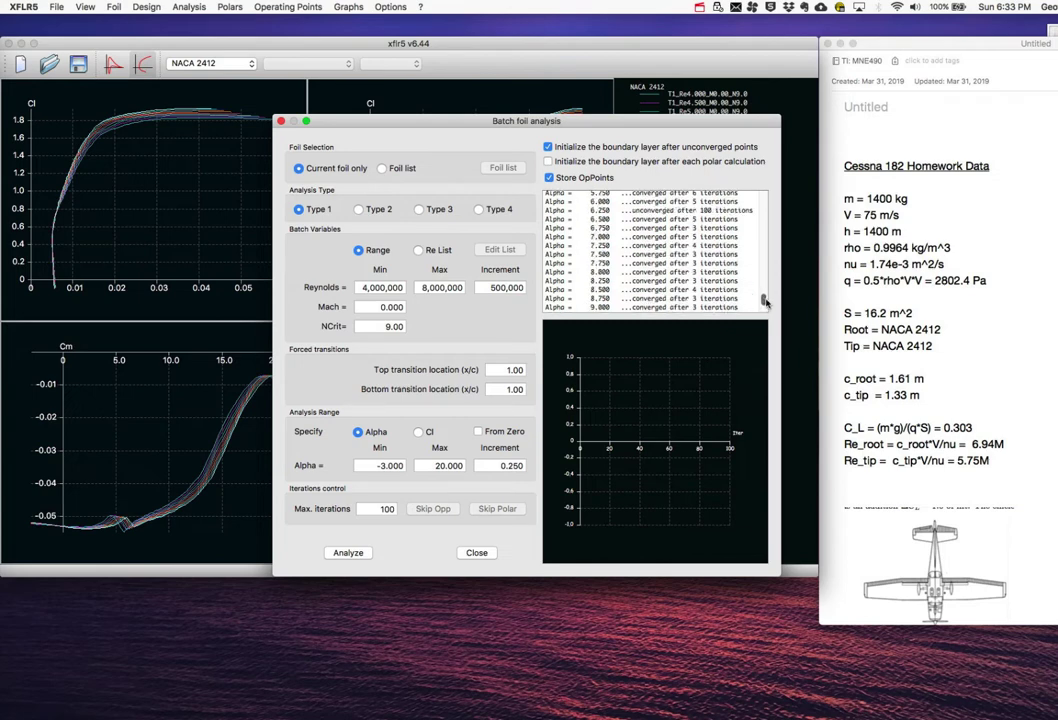
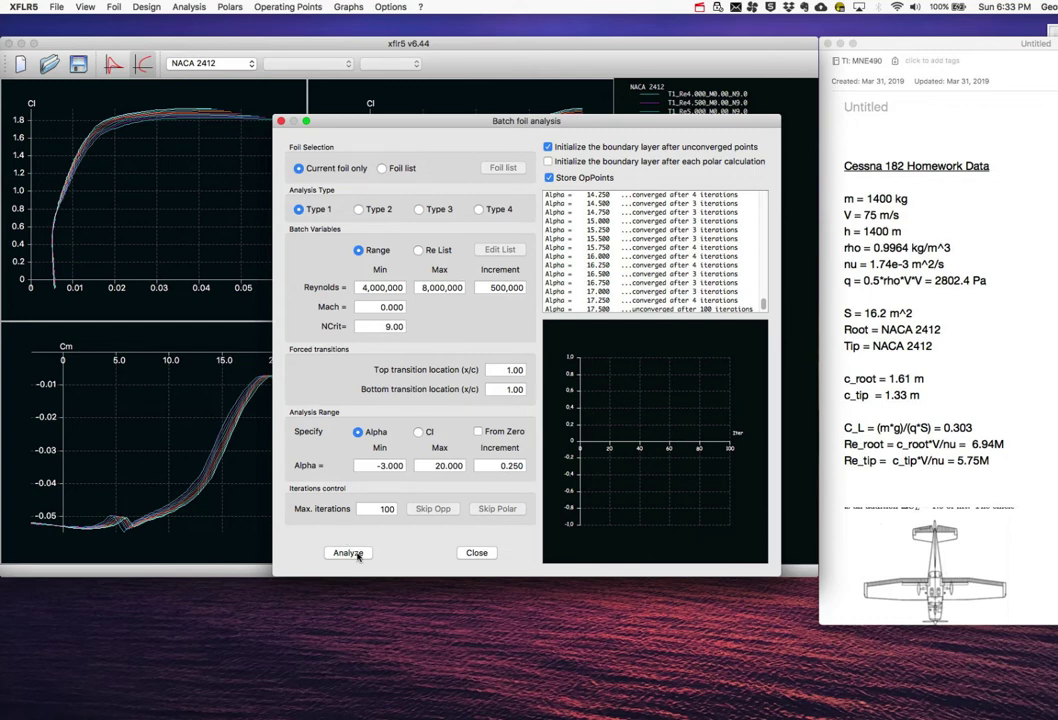
left_click(476, 552)
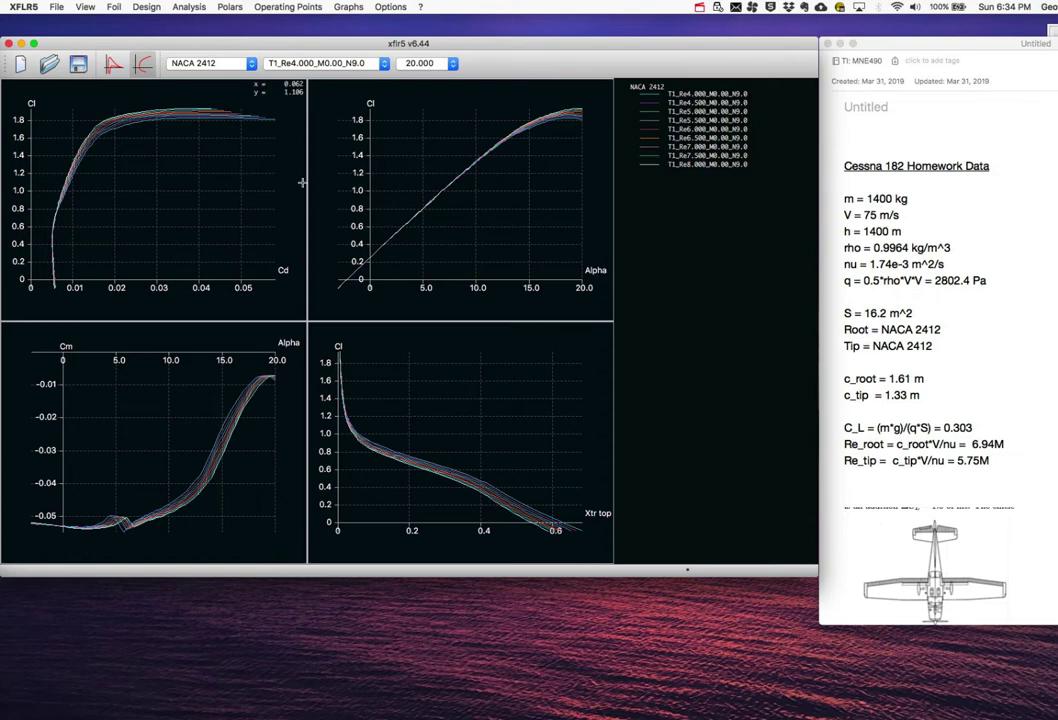
left_click(416, 64)
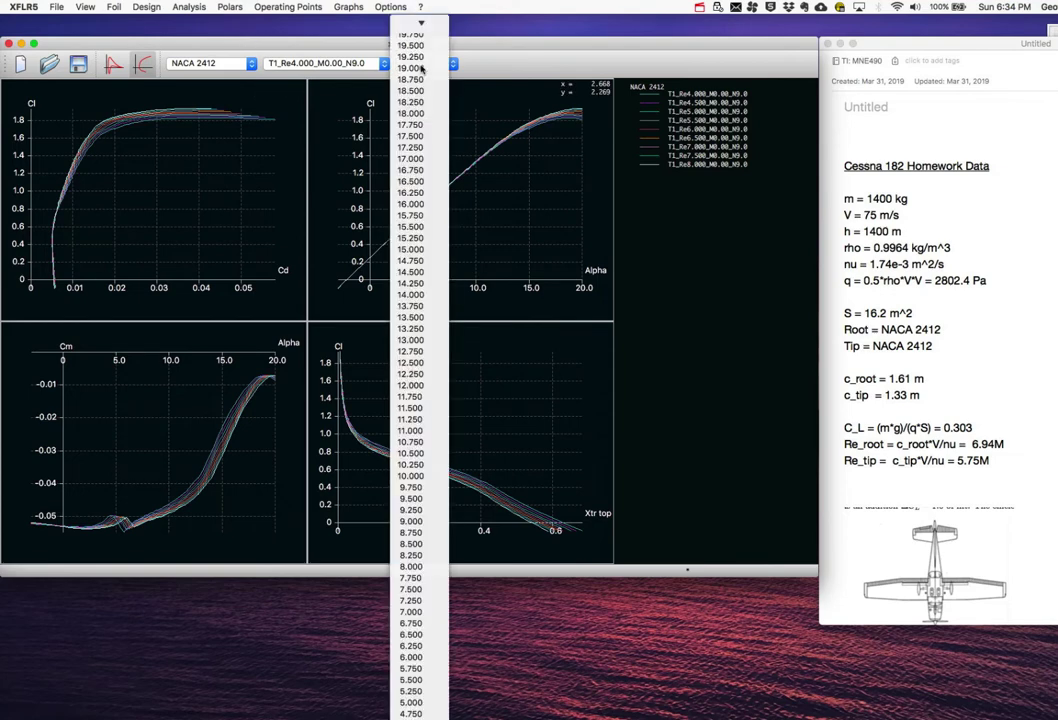
left_click(230, 7)
mouse_move(243, 27)
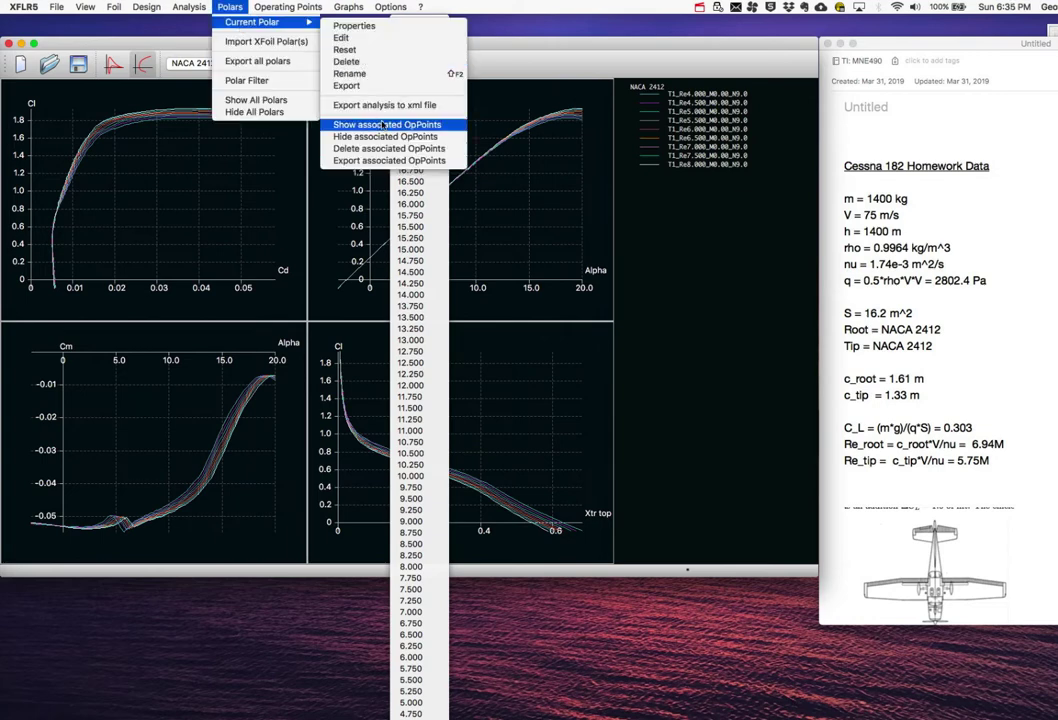
left_click(500, 46)
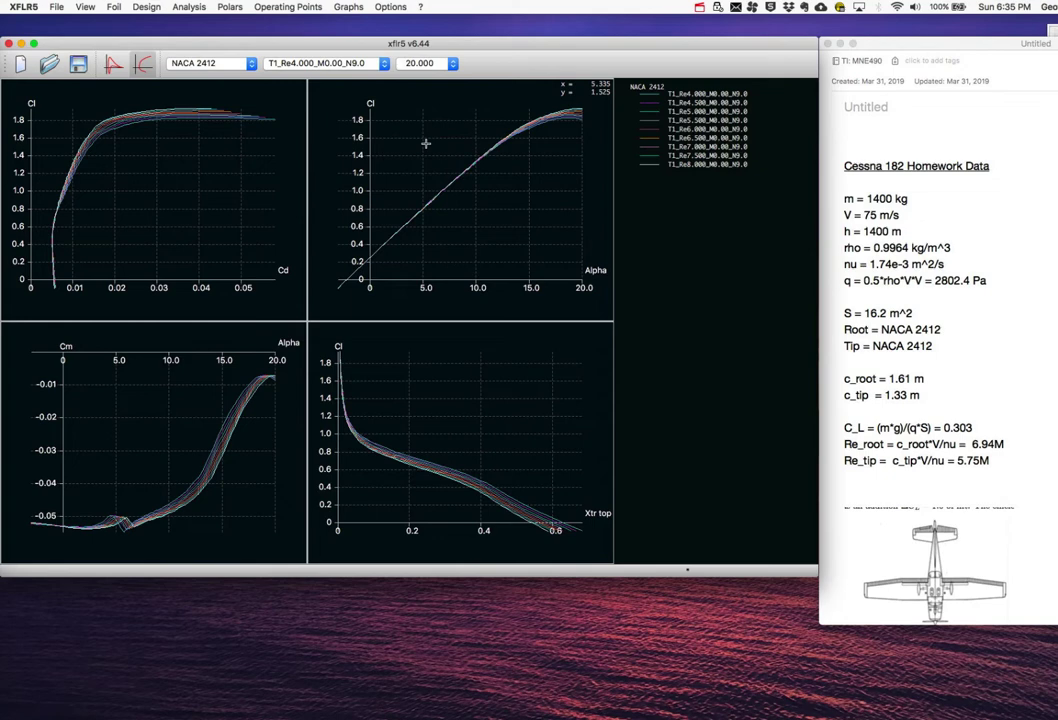
left_click_drag(350, 46, 353, 46)
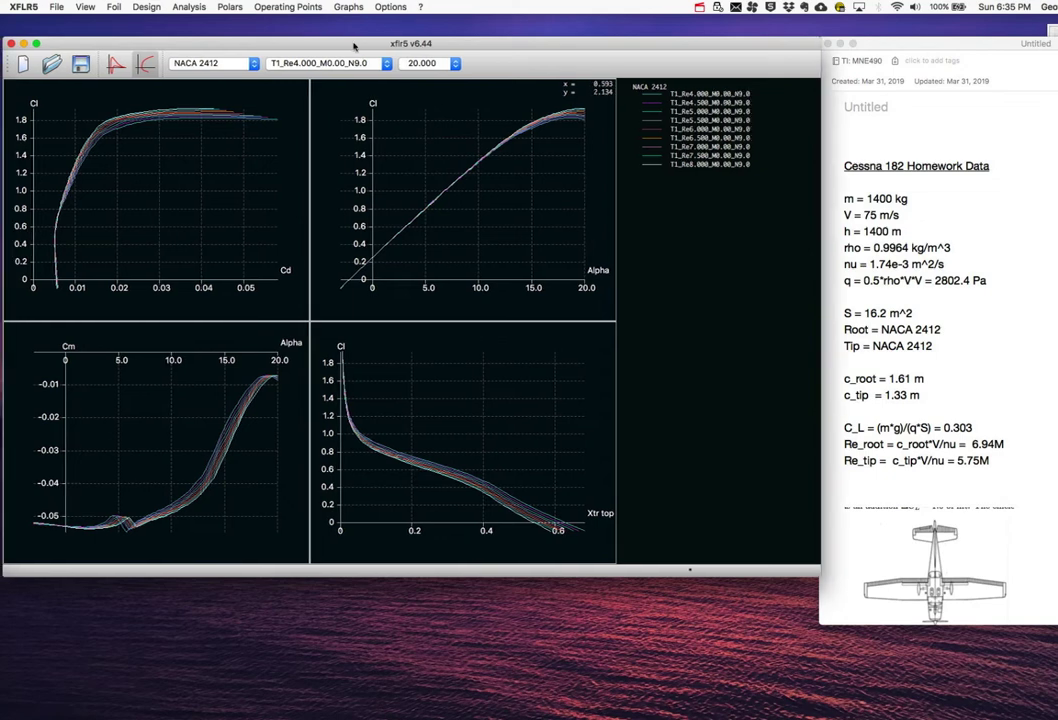
Switch to Wing and Plane Design and start defining a new plane
left_click(57, 6)
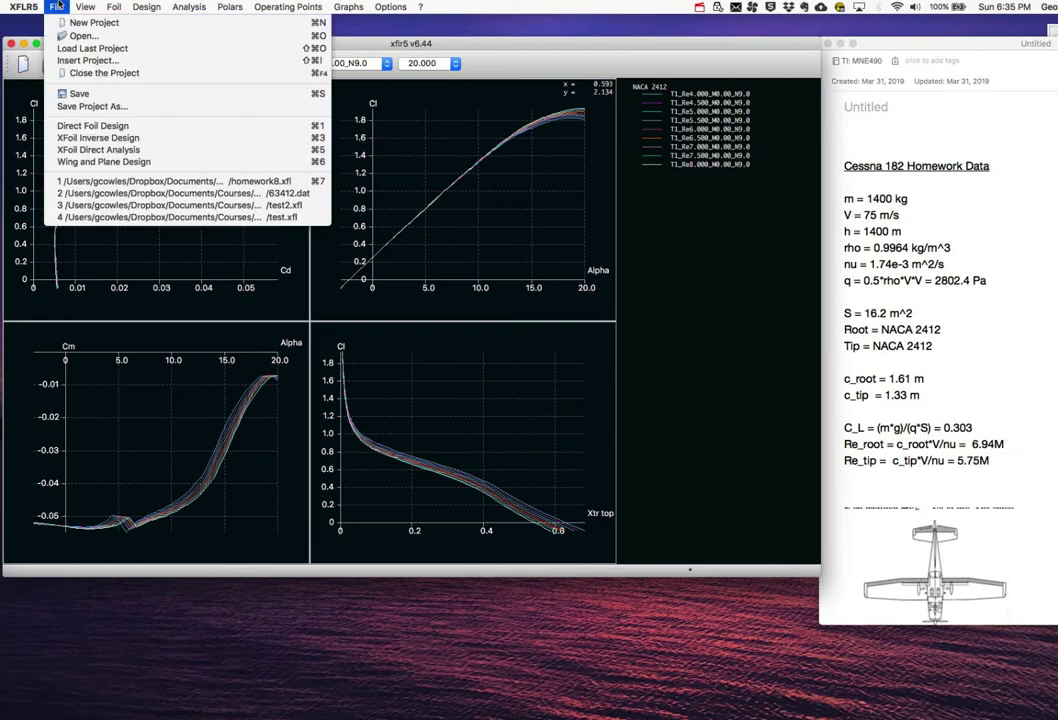
left_click(88, 162)
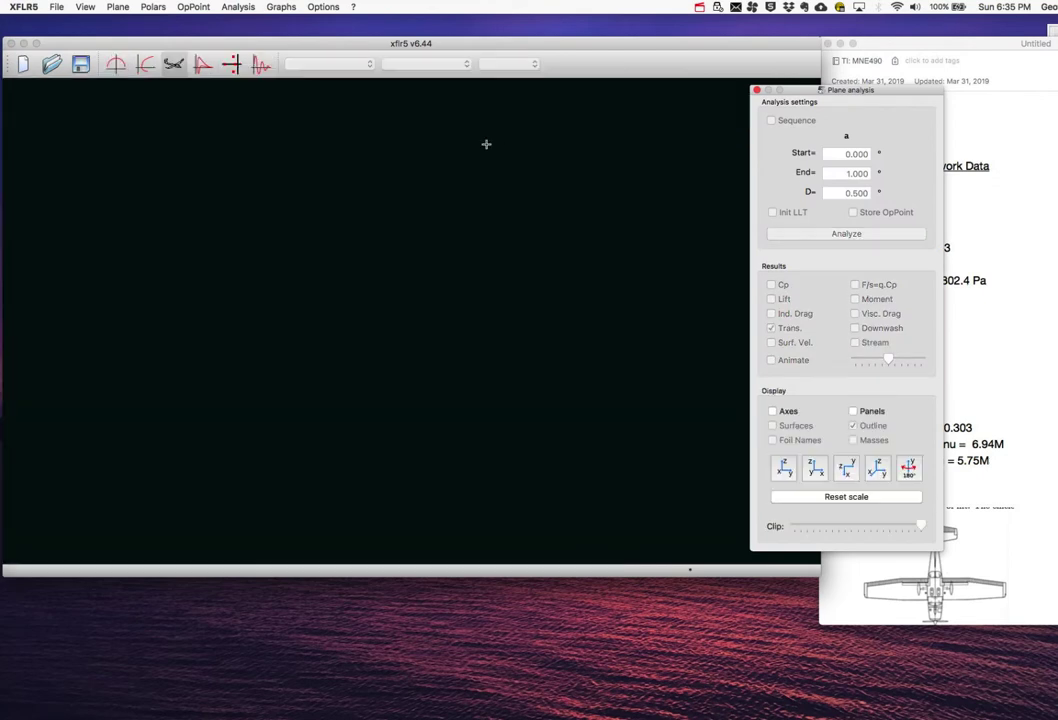
left_click(117, 7)
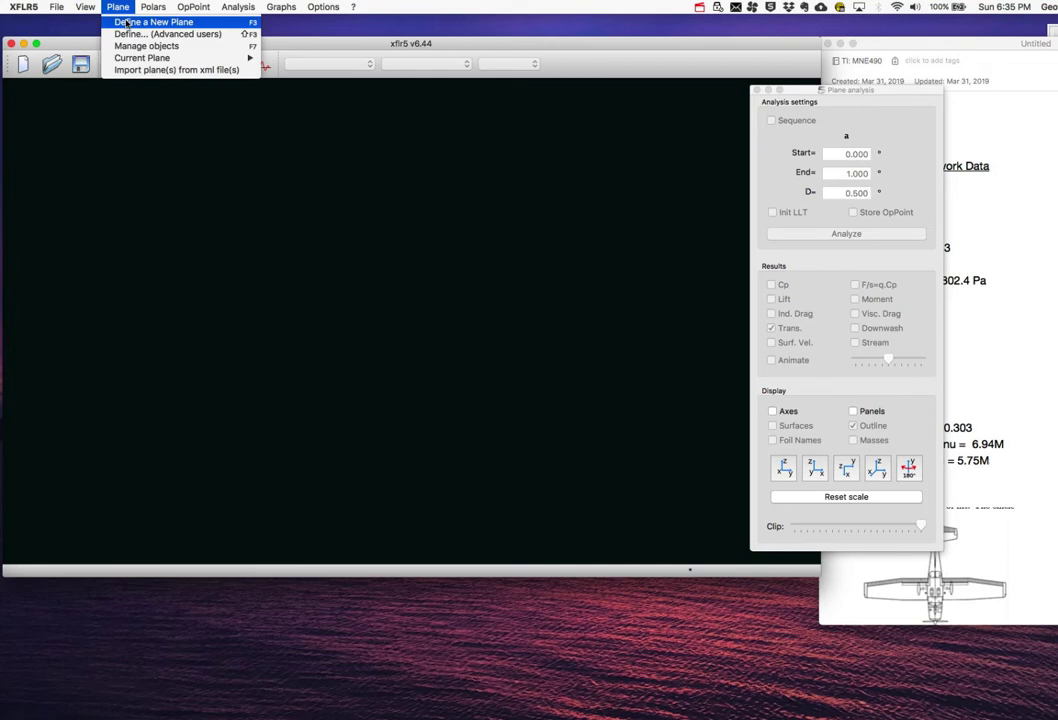
left_click(127, 22)
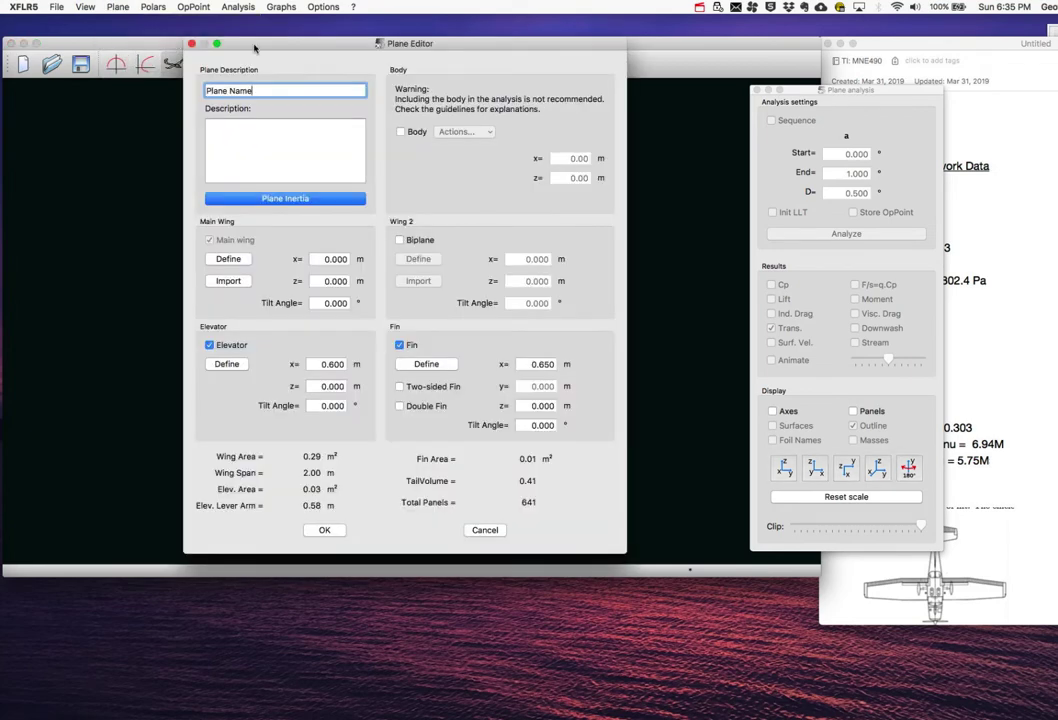
Name the plane Cessna182 and exclude the fin and the elevator from it
triple_click(252, 92)
type("Ce")
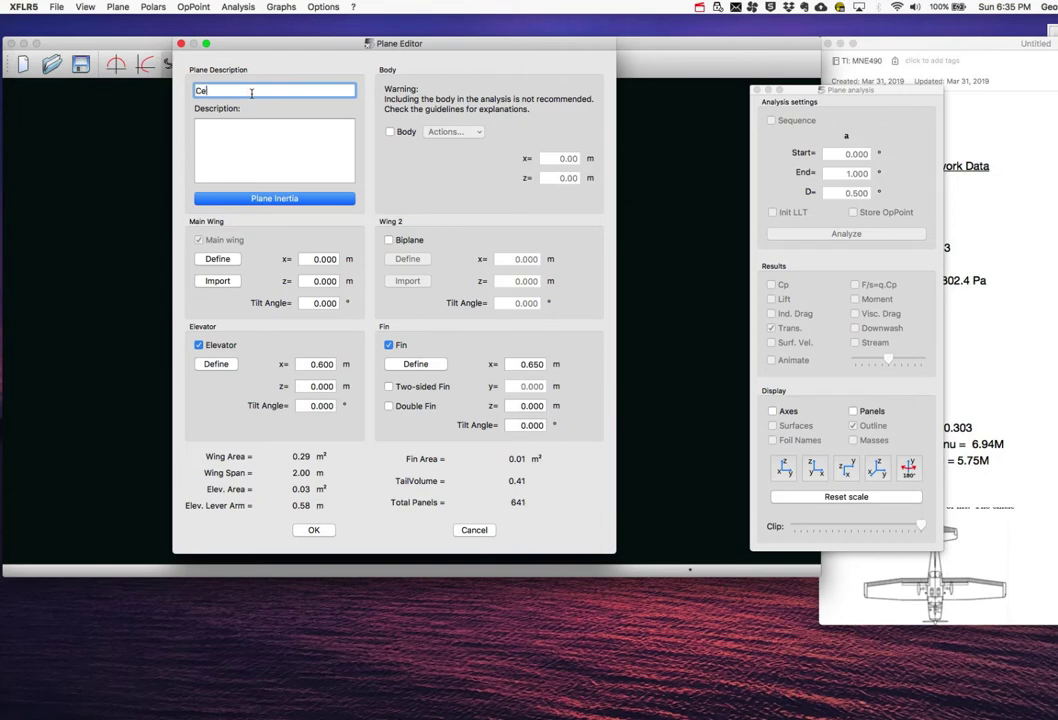
type("ssna182")
left_click(243, 139)
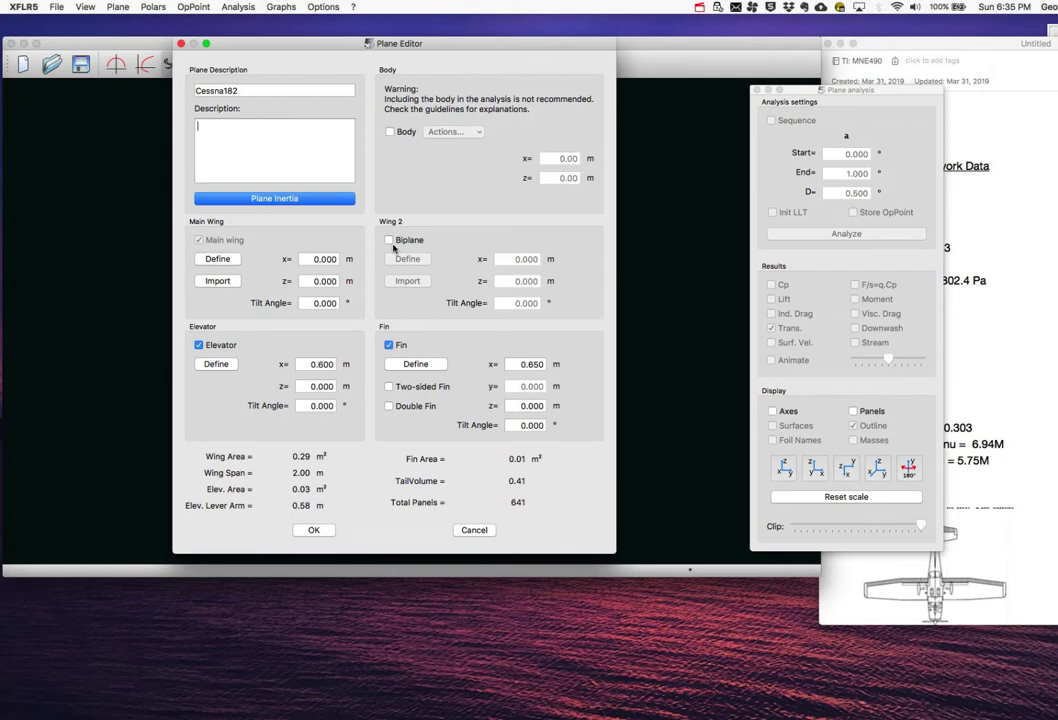
left_click(389, 345)
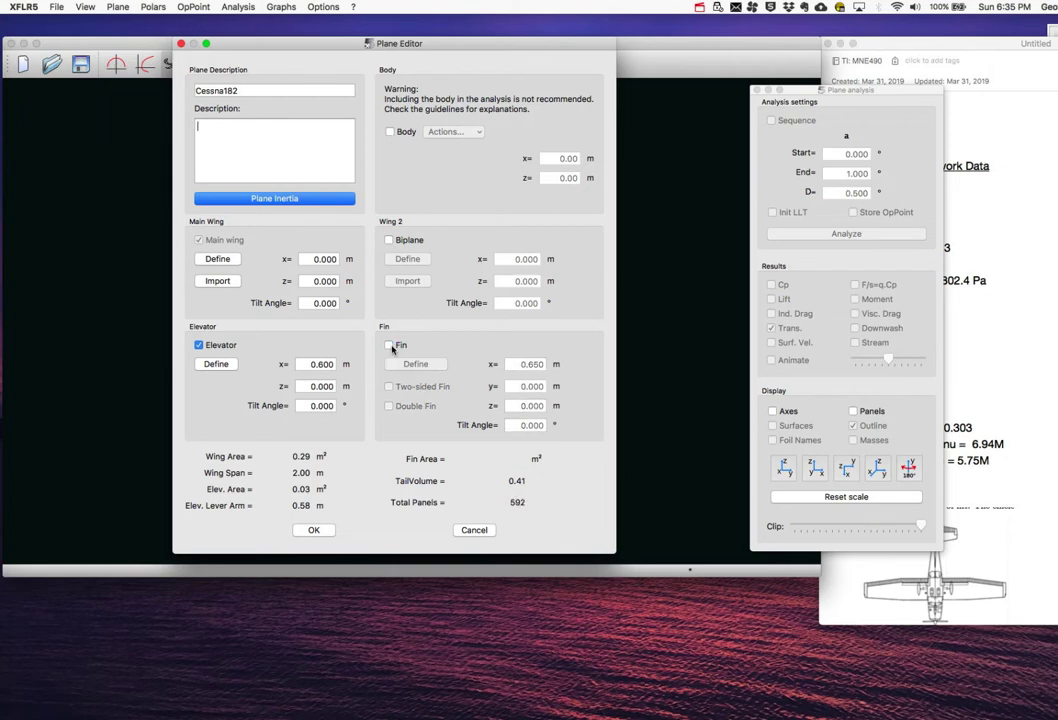
left_click(198, 345)
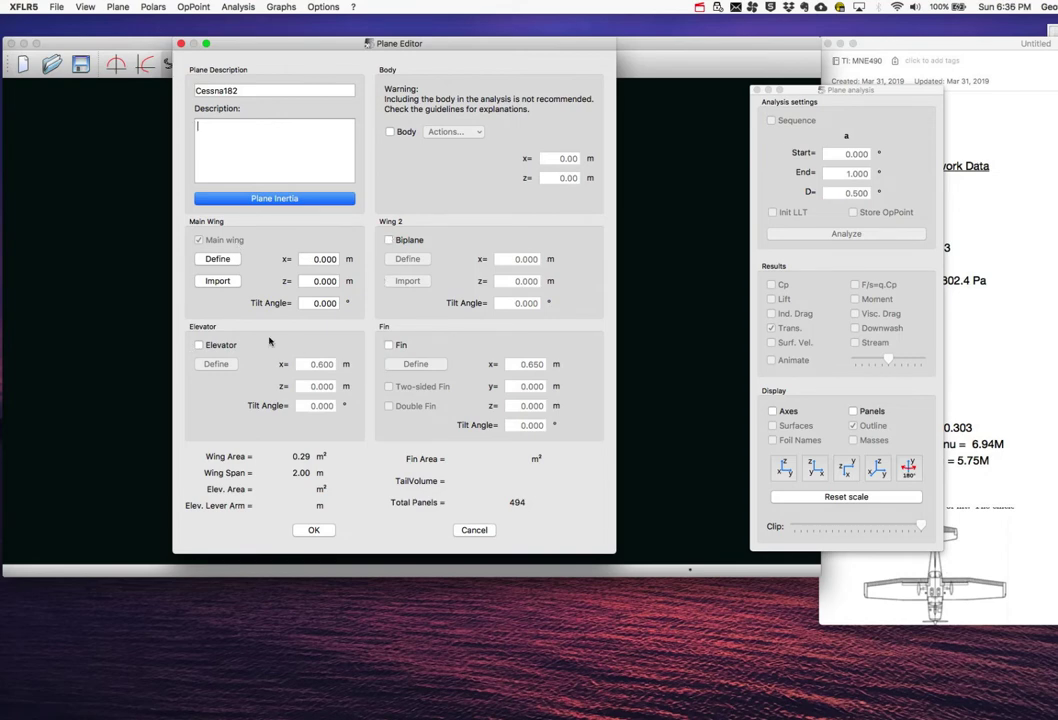
Open the main wing definition and set the spanwise position y of the tip section to 5.5 m
left_click(223, 260)
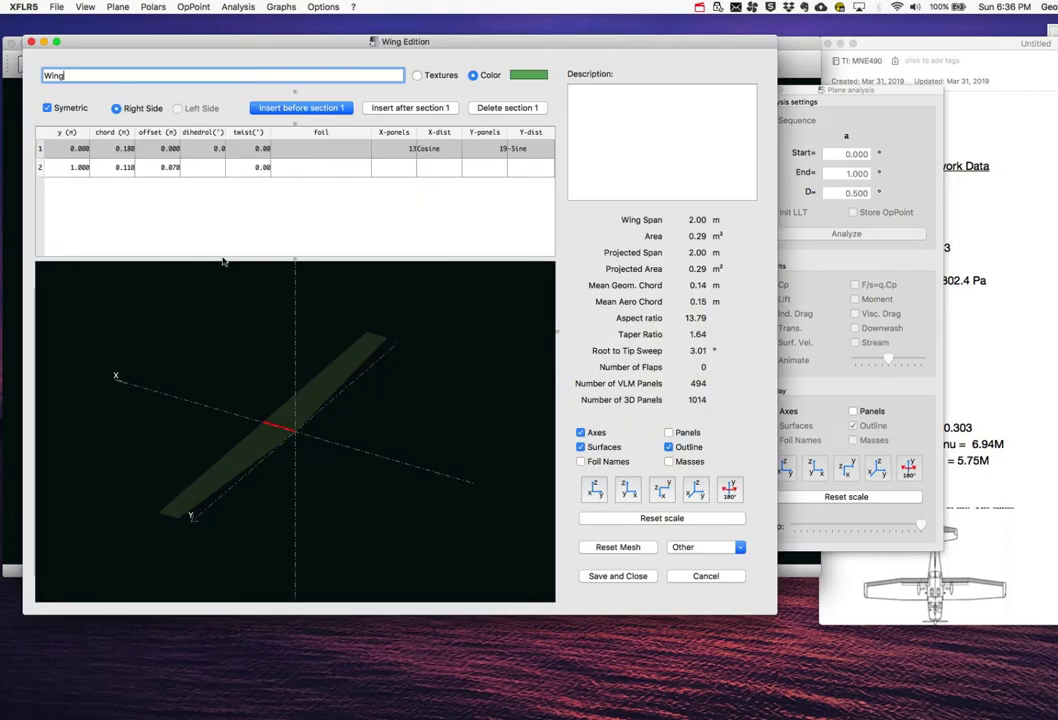
left_click_drag(289, 437, 292, 463)
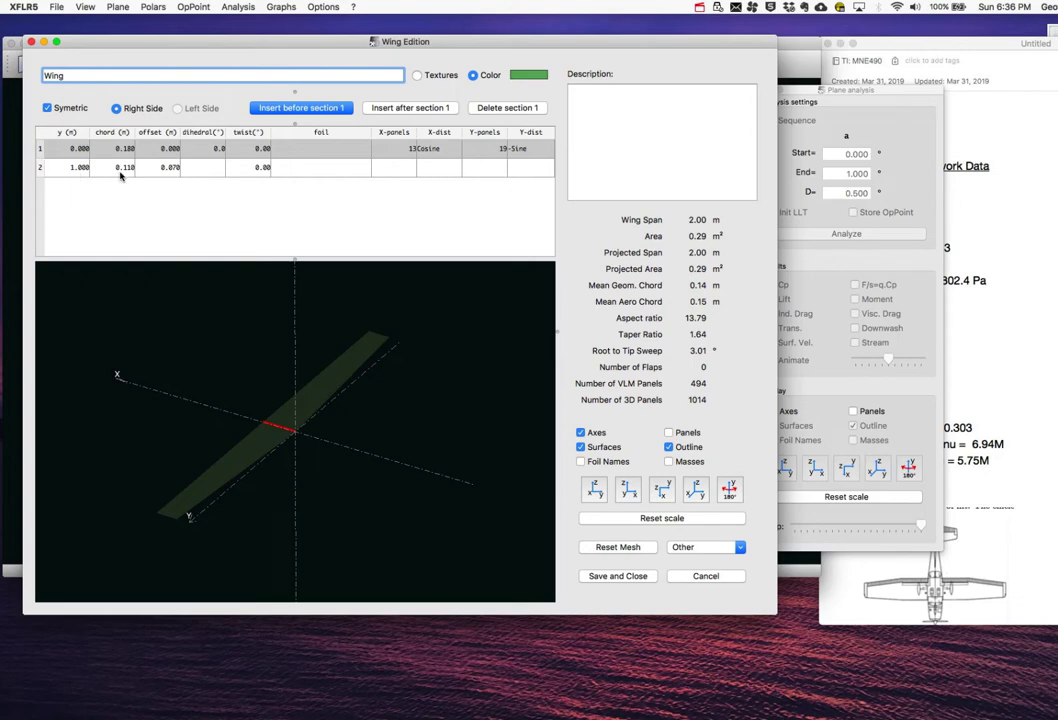
left_click(835, 390)
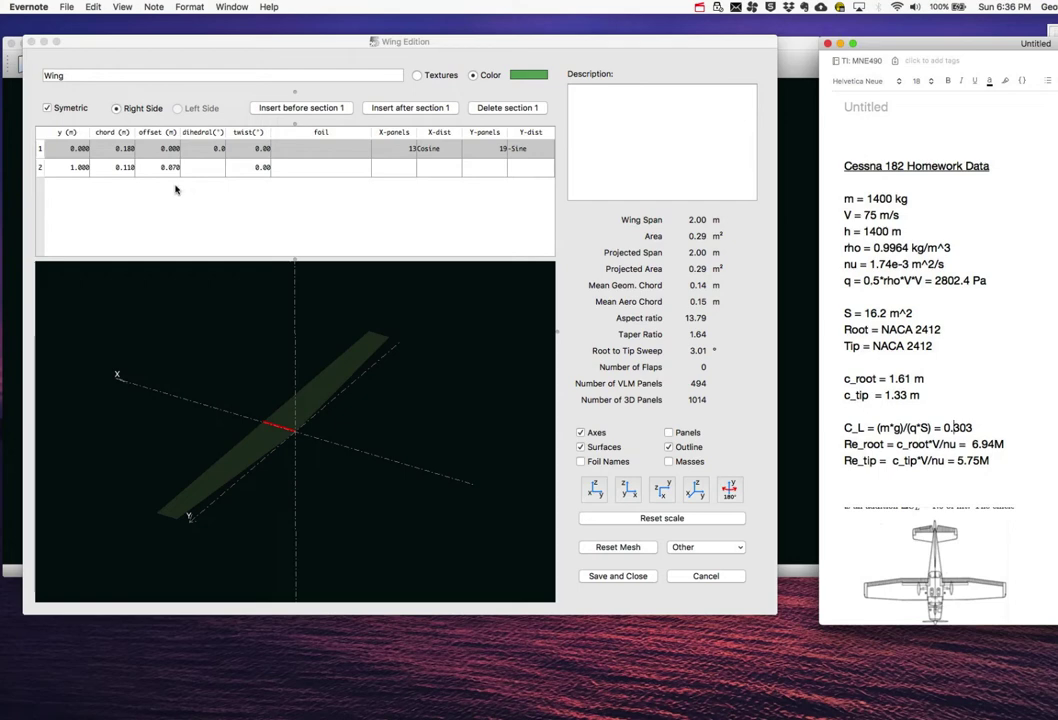
left_click(70, 174)
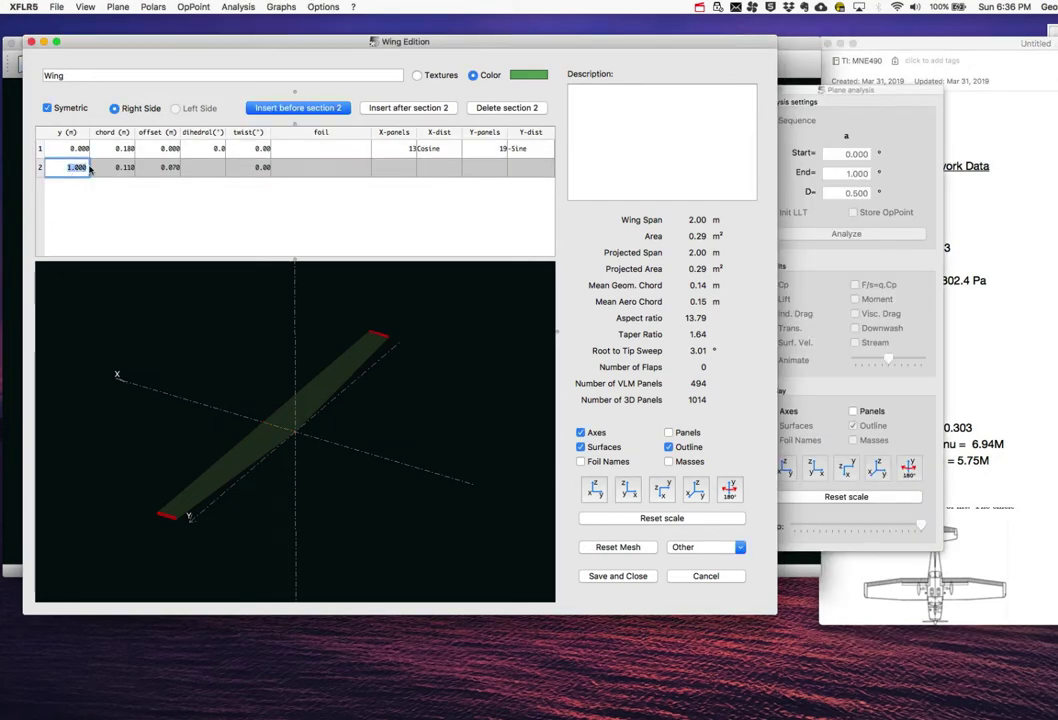
type("5.5")
key("Return")
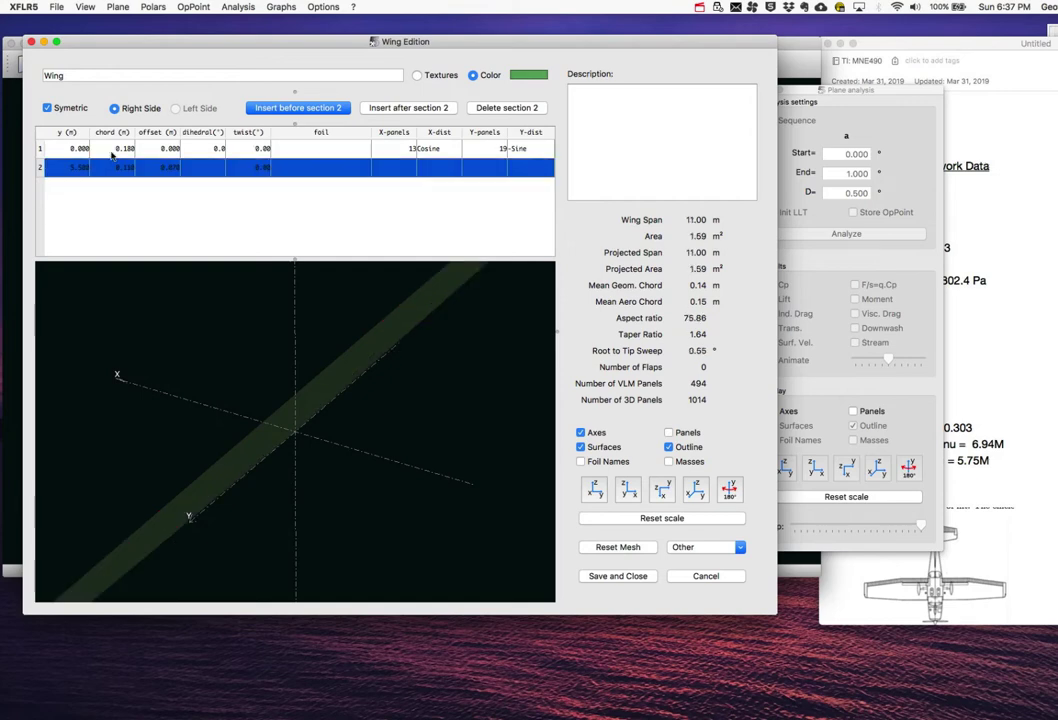
Set the wing's root chord to 1.61 m and its tip chord to 1.333 m
double_click(120, 148)
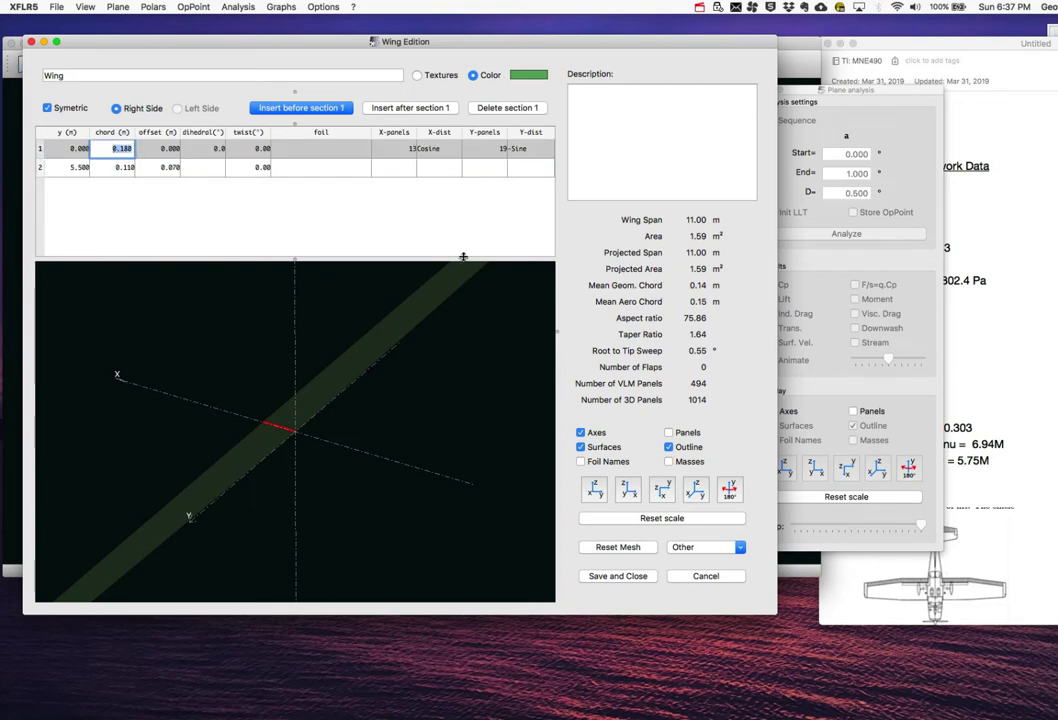
left_click(903, 381)
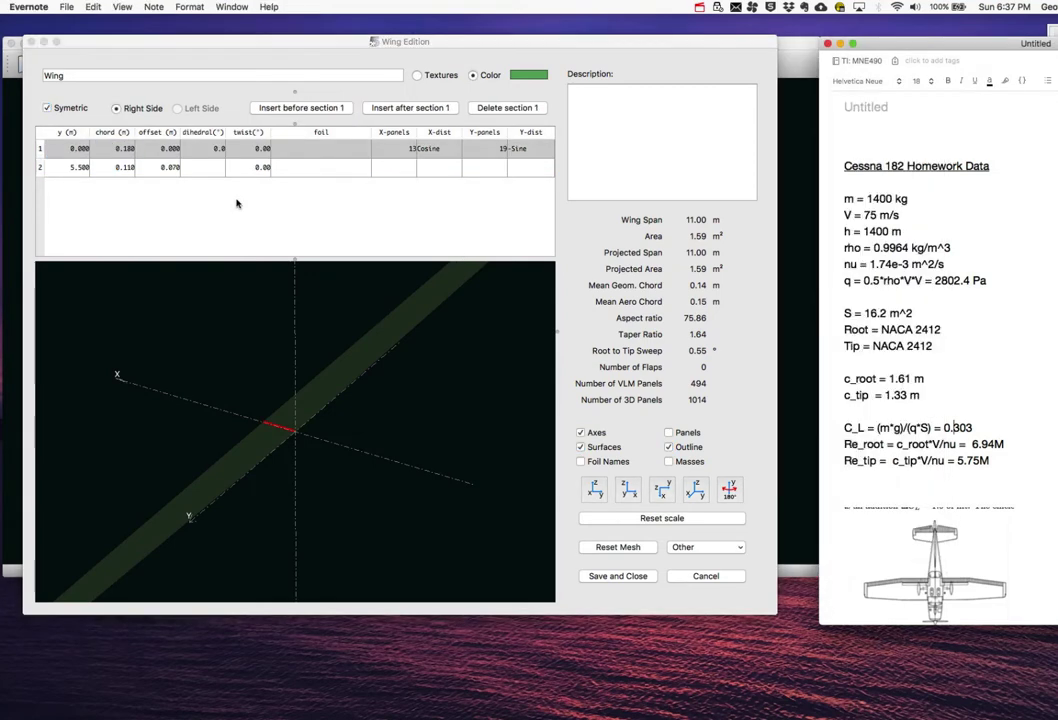
left_click(116, 149)
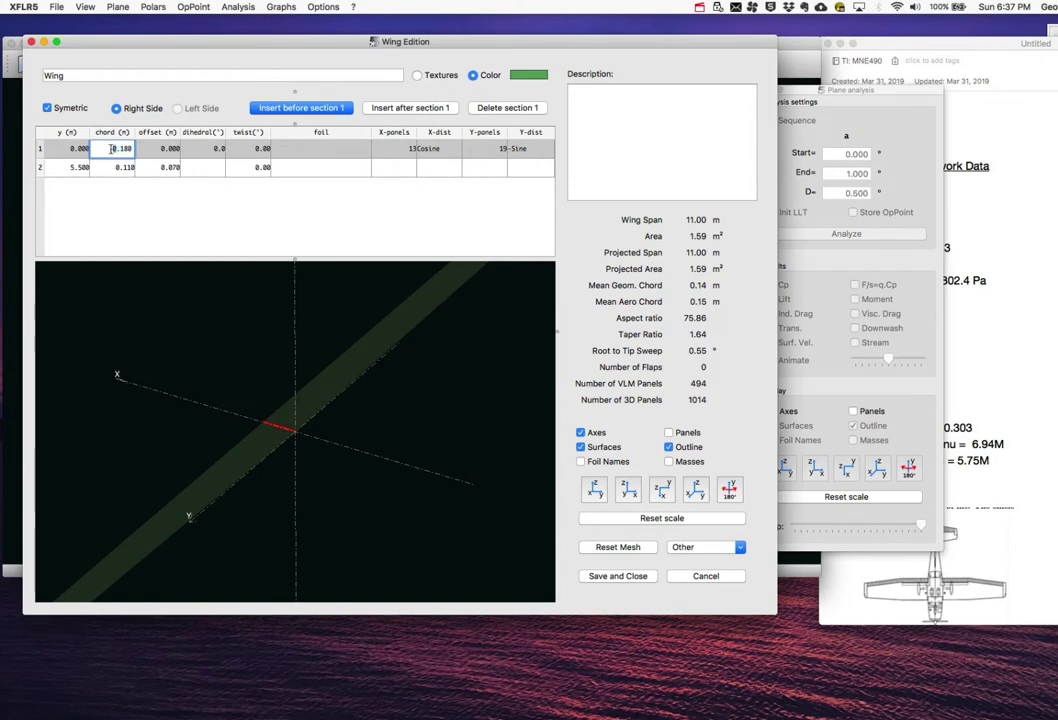
type("1.61")
key("Return")
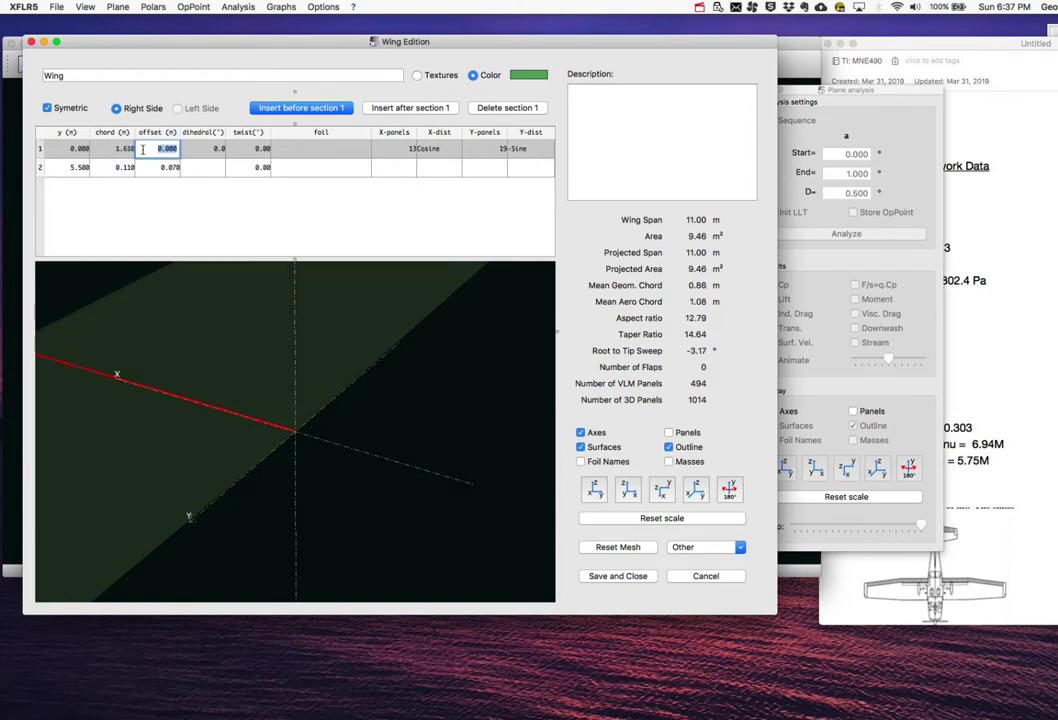
left_click(119, 168)
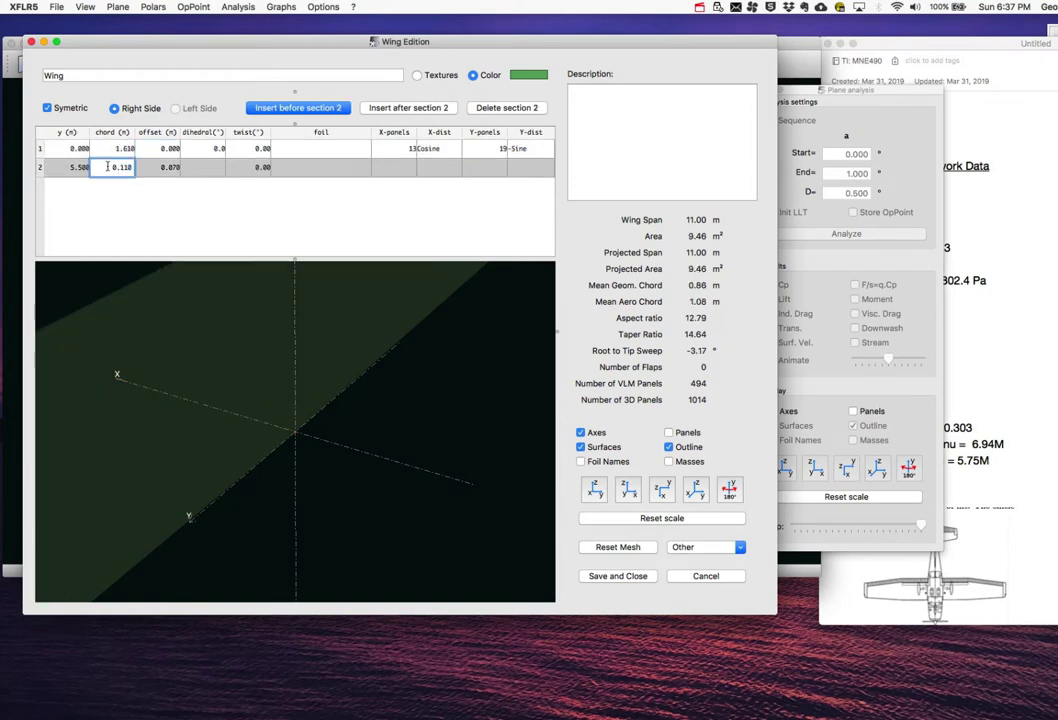
type("1.335")
key("Return")
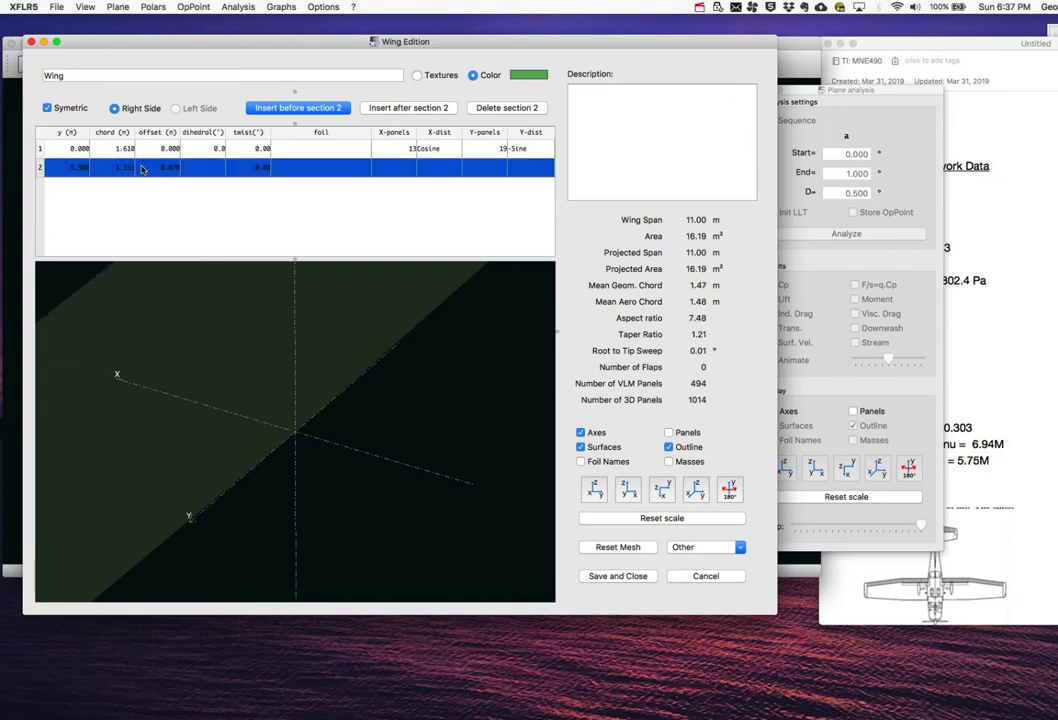
Assign the NACA 2412 foil to both the root and the tip section of the wing
left_click_drag(196, 346, 220, 385)
scroll(194, 344, "down", 5)
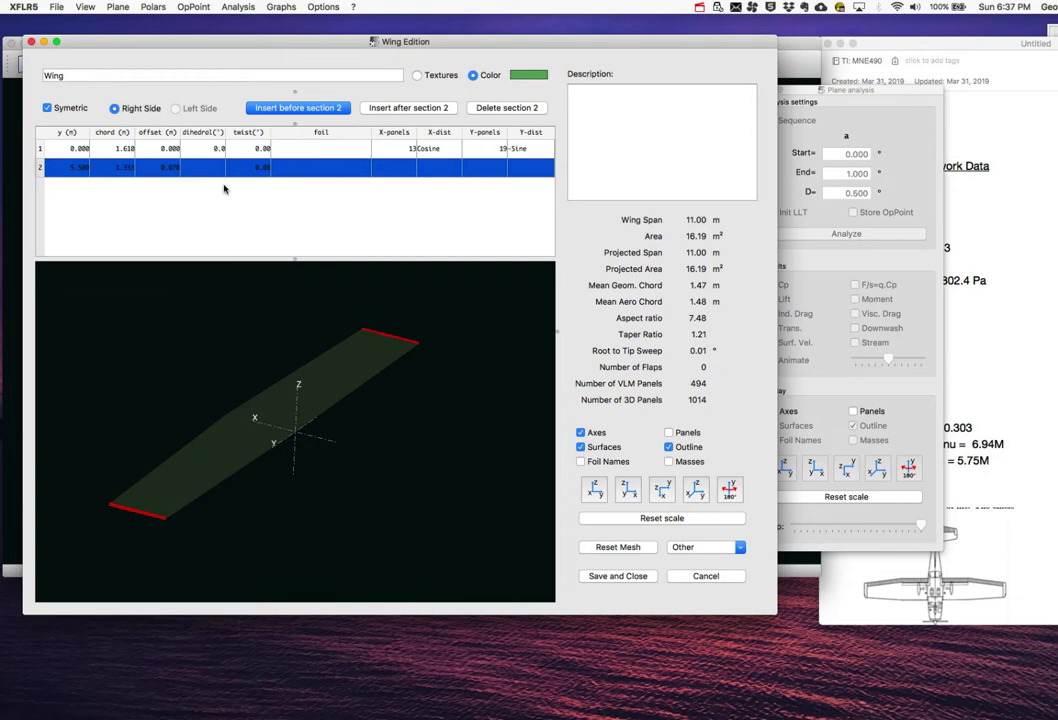
left_click(305, 148)
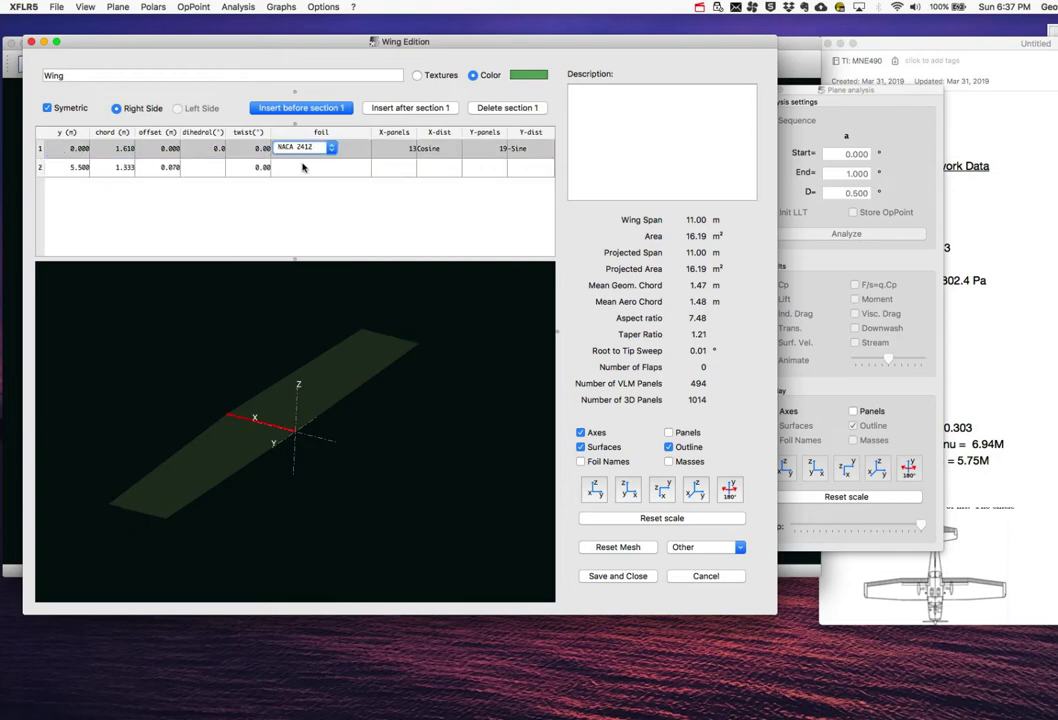
left_click(303, 168)
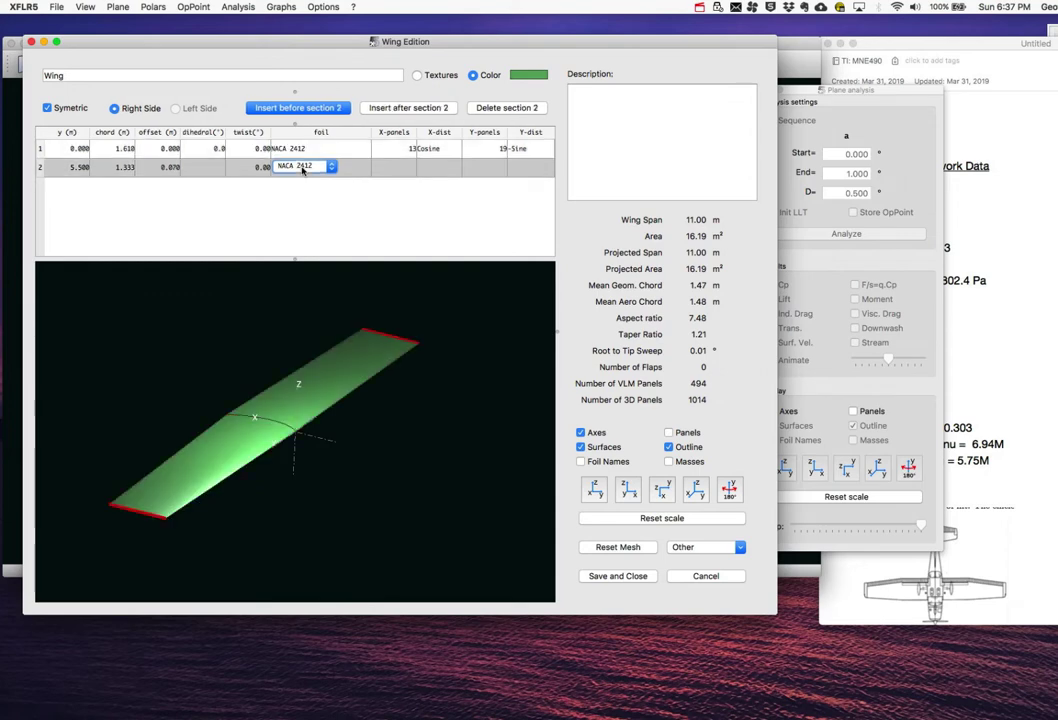
left_click(300, 200)
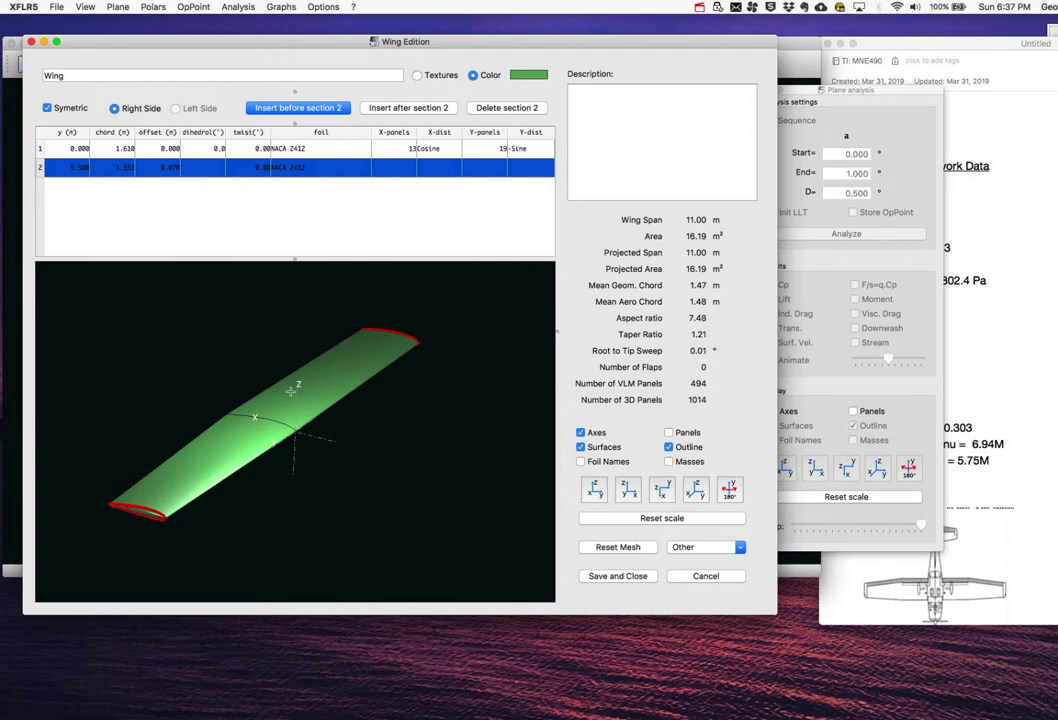
Set the offset of the wing's tip section to 0 m
left_click_drag(309, 410, 275, 464)
scroll(275, 464, "down", 2)
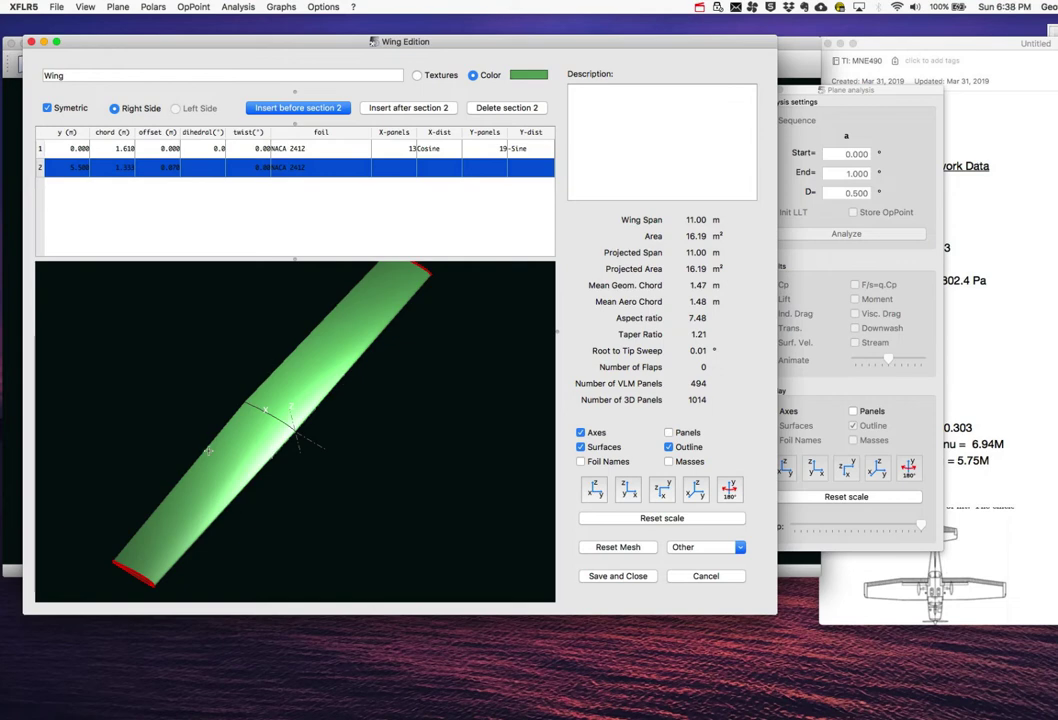
left_click_drag(226, 369, 287, 454)
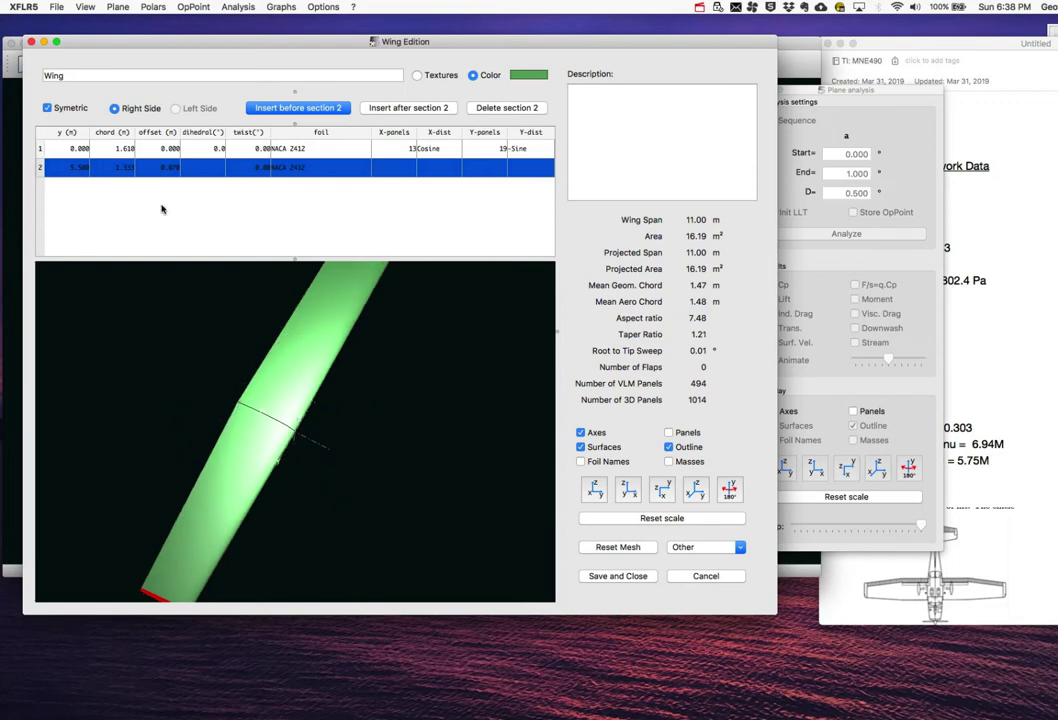
double_click(165, 167)
type("0.000")
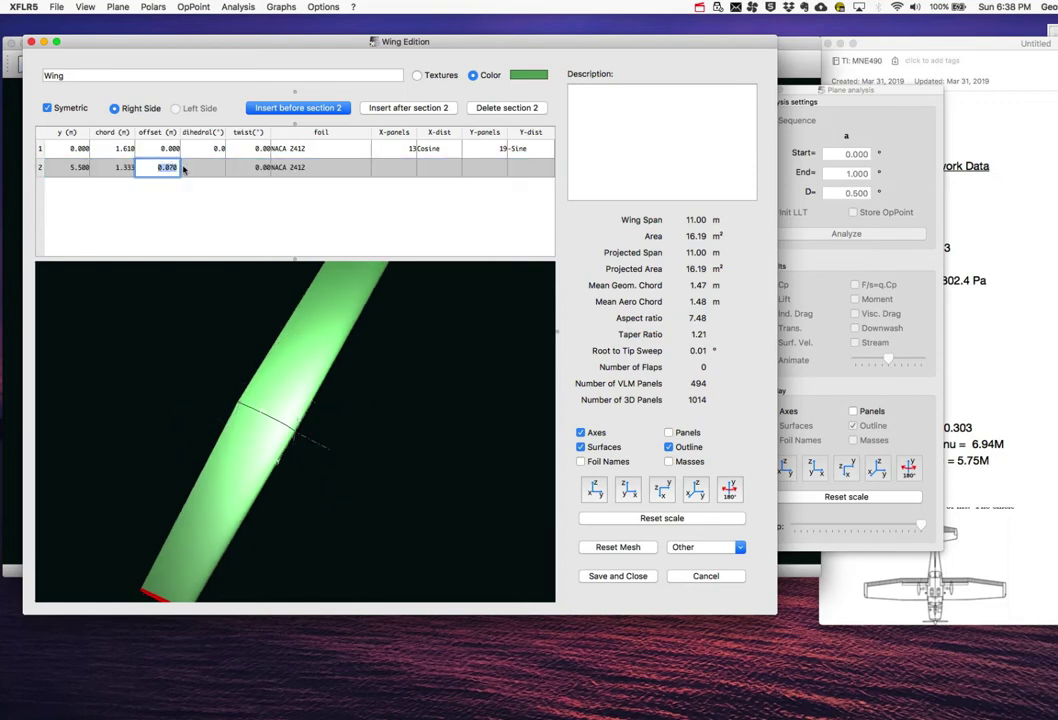
key("Return")
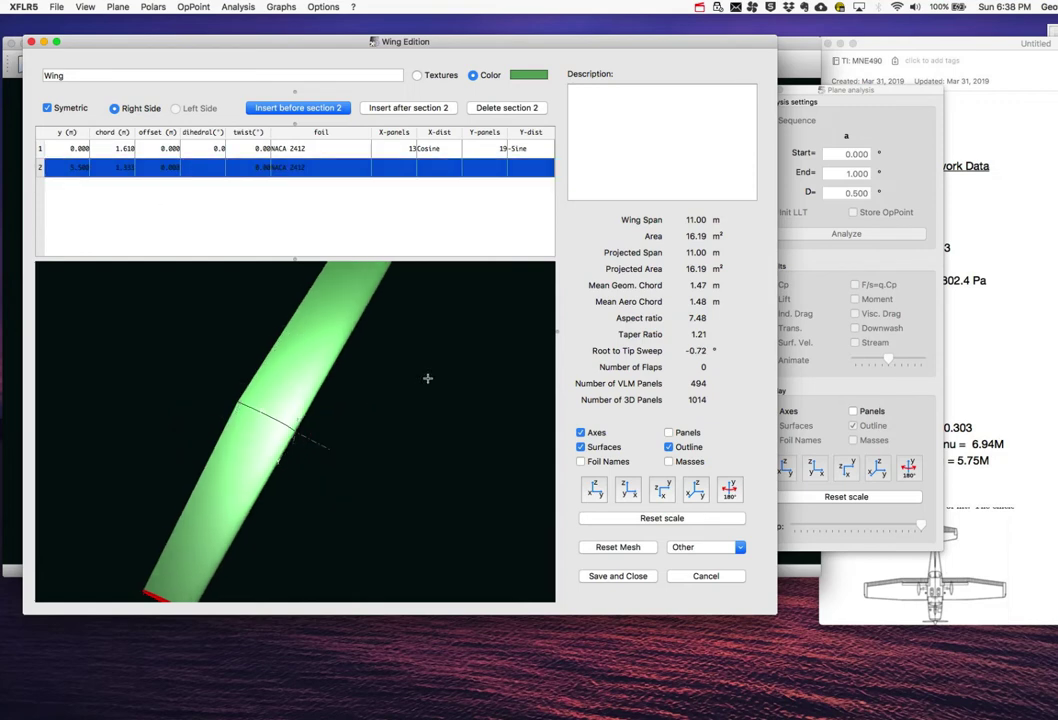
scroll(422, 397, "down", 5)
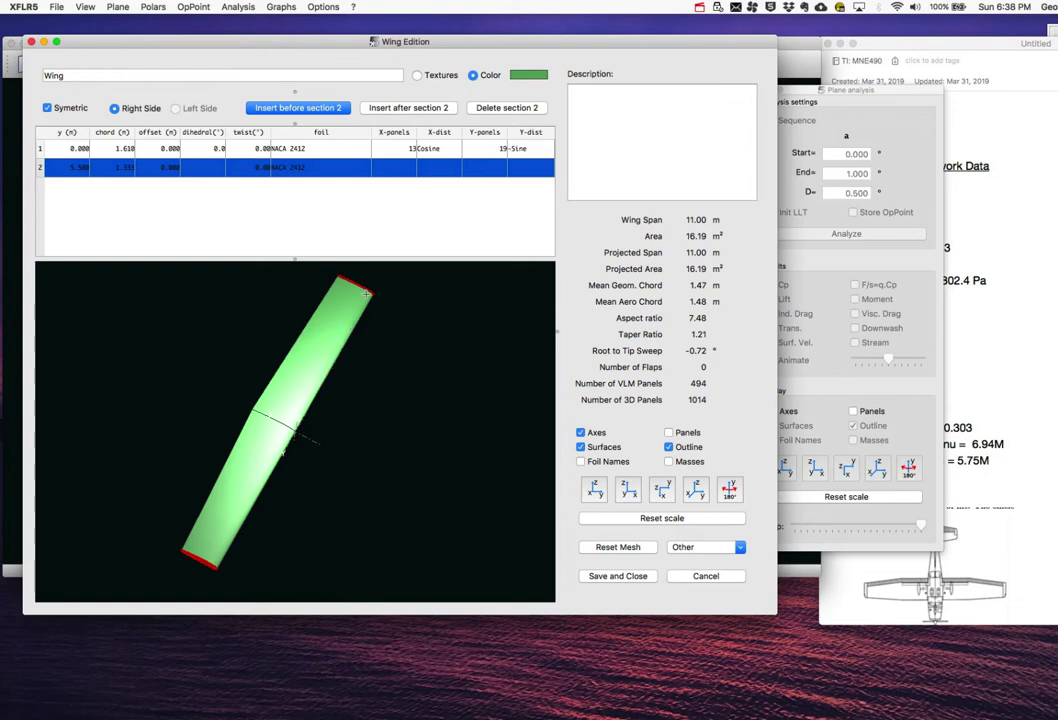
Try a 5 m offset on the tip section to sweep the wing back, and return it to 0 m
double_click(165, 167)
type("5")
key("Return")
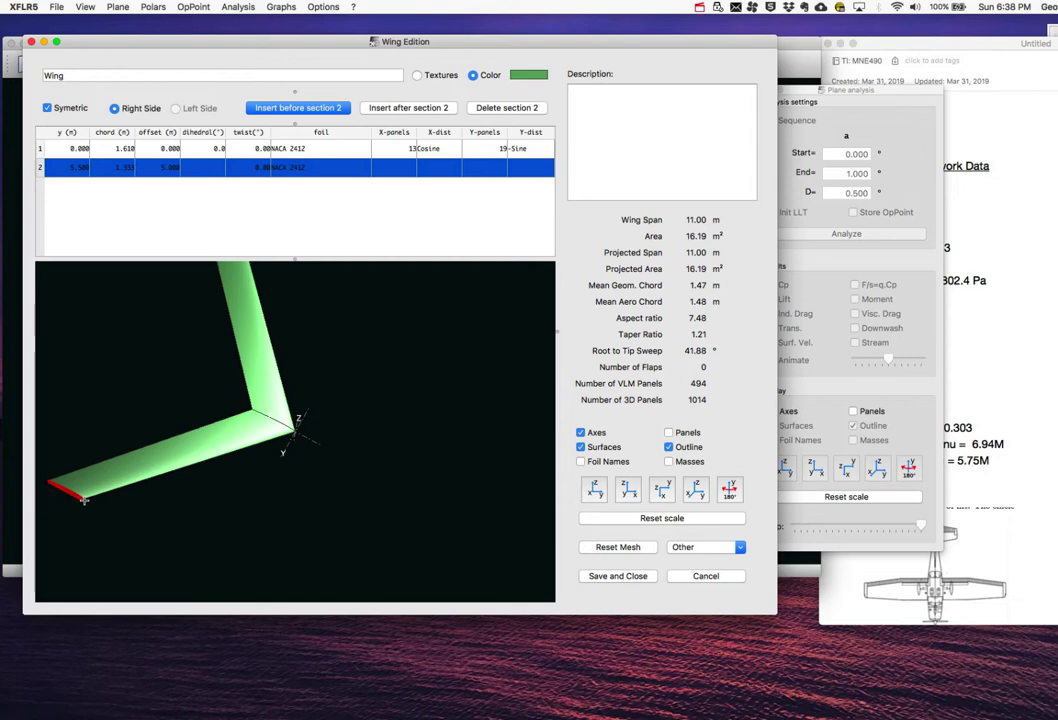
double_click(165, 168)
type("0")
key("Return")
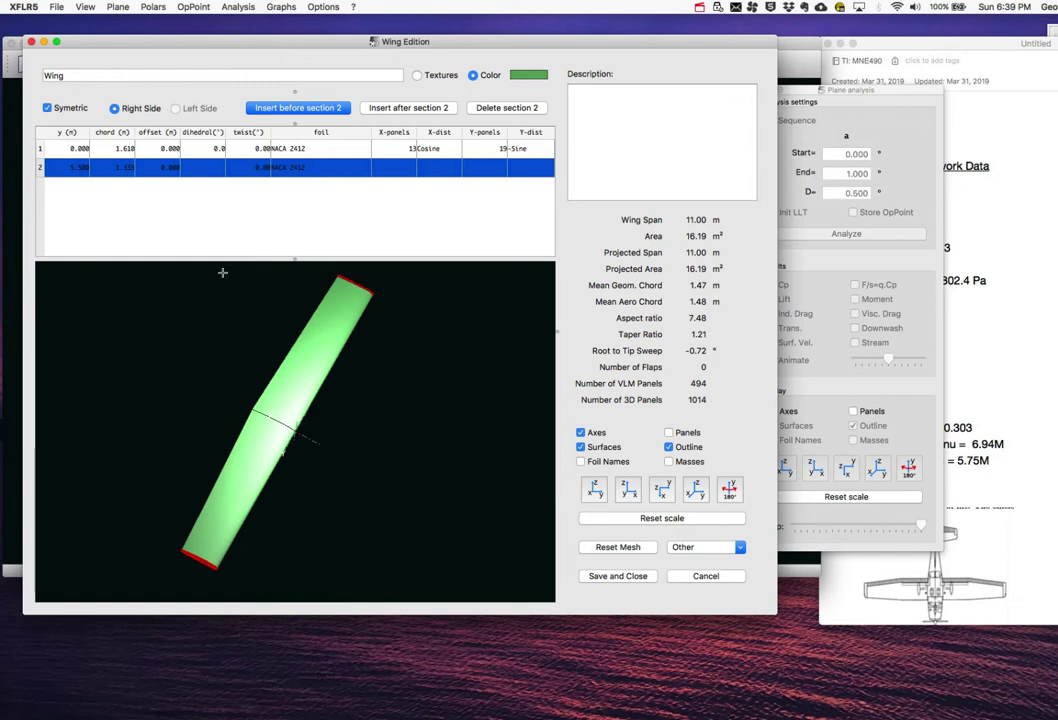
Switch to Terminal and use Python to subtract half of the 1.333 m tip chord from 0.8
left_click(4, 432)
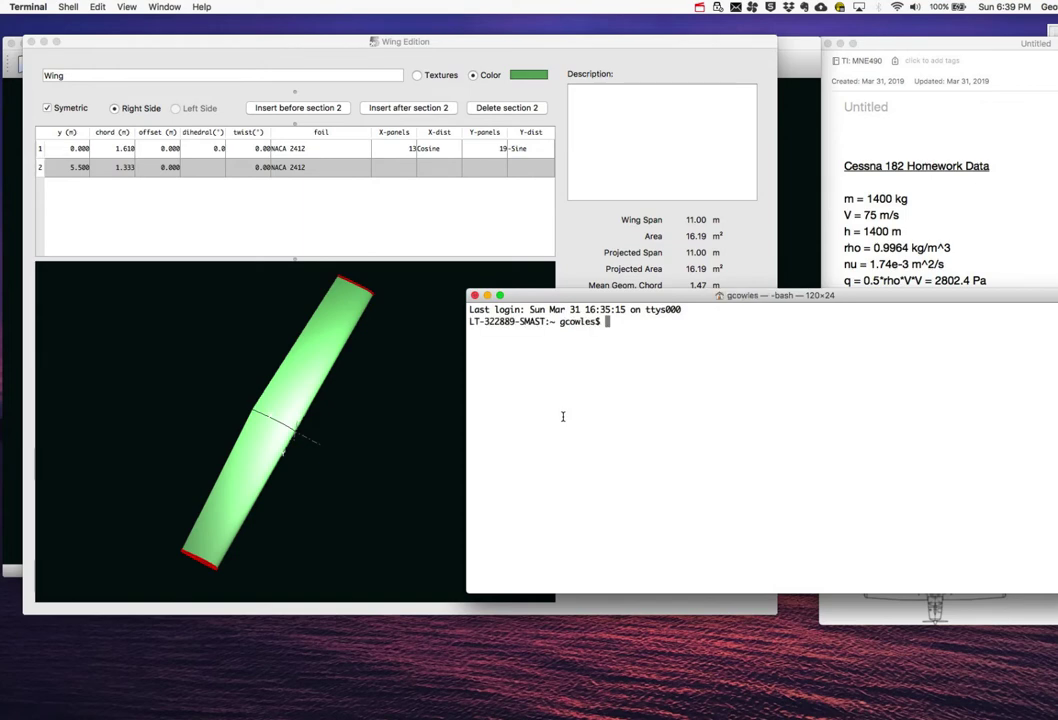
type("1.33")
key("BackSpace")
key("BackSpace")
key("BackSpace")
key("BackSpace")
type("python")
key("Return")
type("1.333/2.")
key("Return")
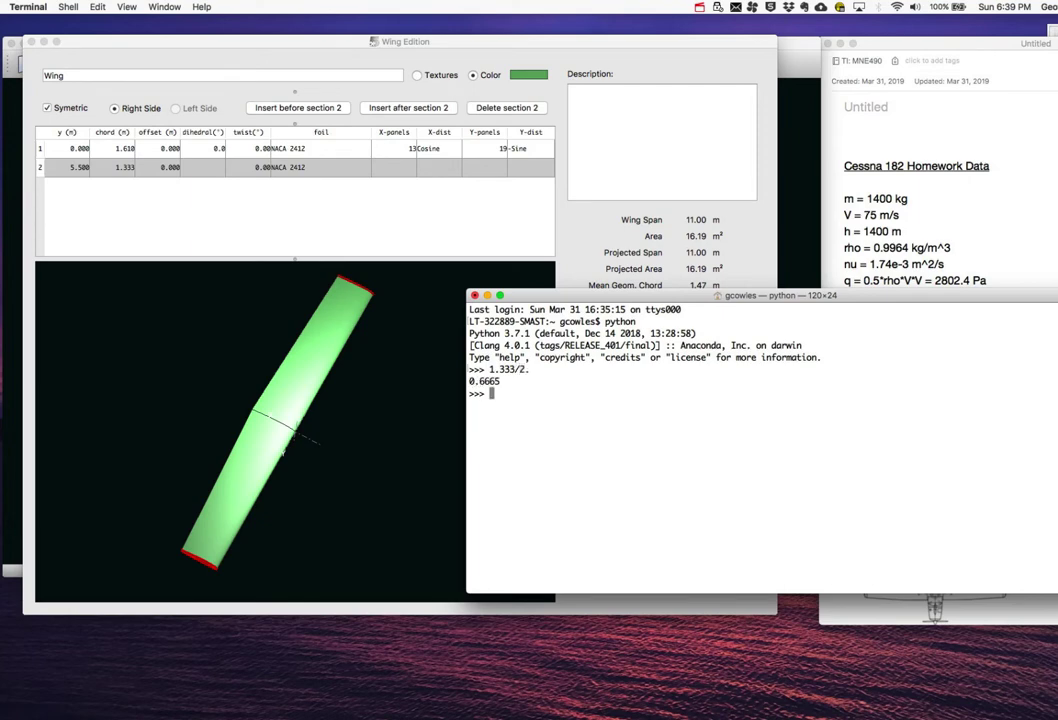
type(".8-_")
key("Return")
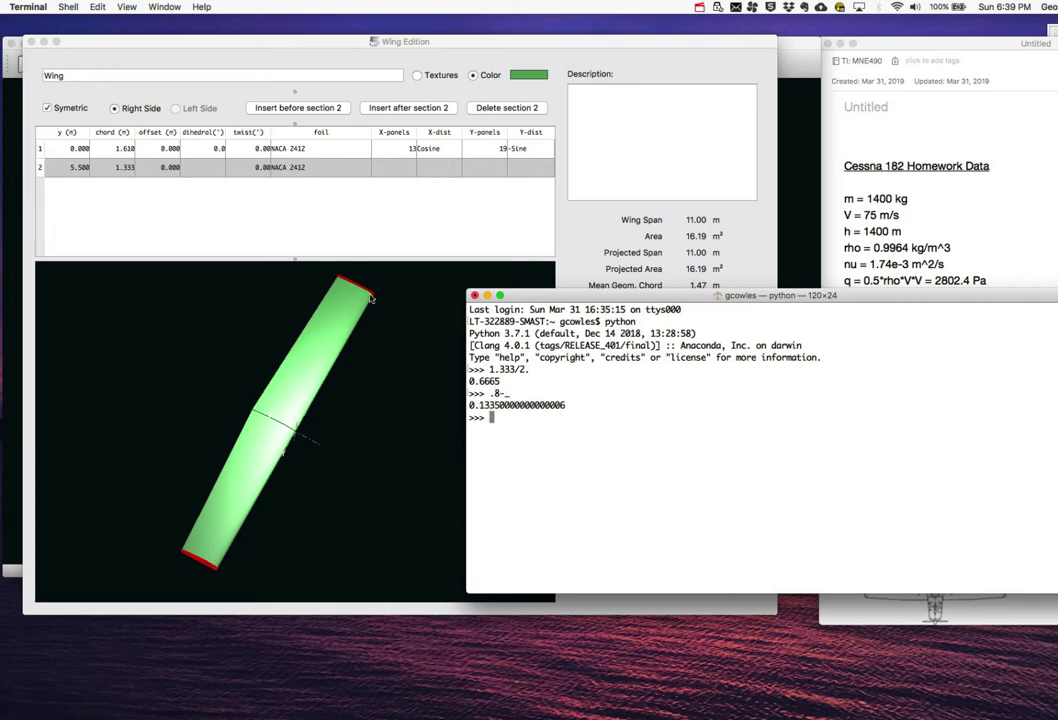
Set the tip section's offset to 0.133 m and check the wing's planform from above
double_click(158, 170)
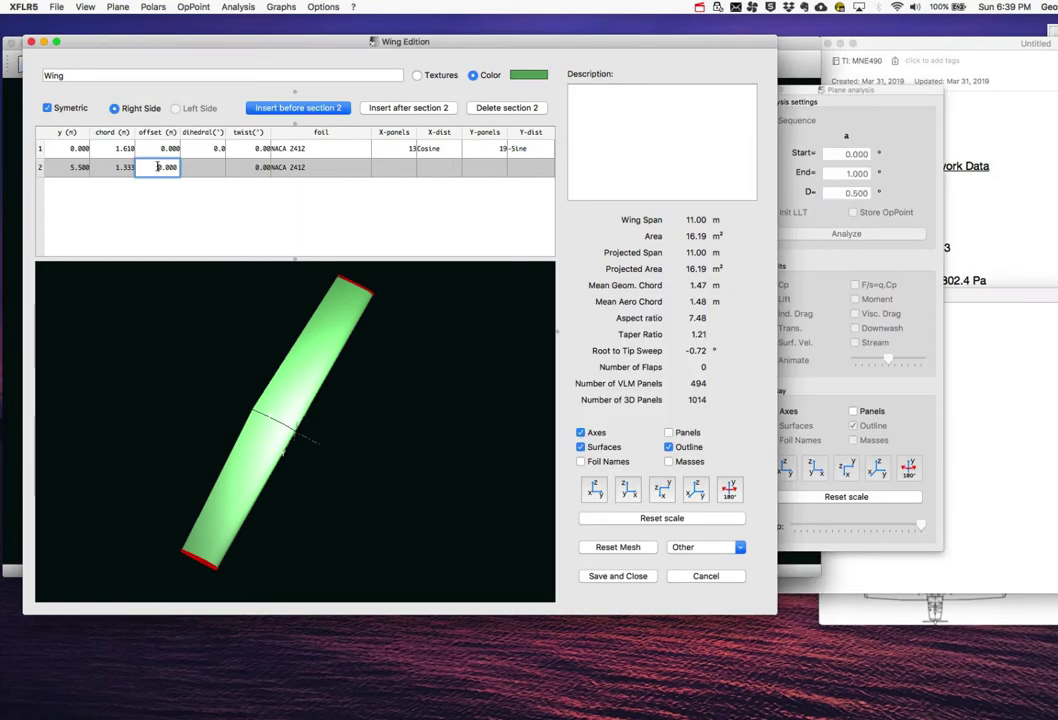
type(".133")
key("Return")
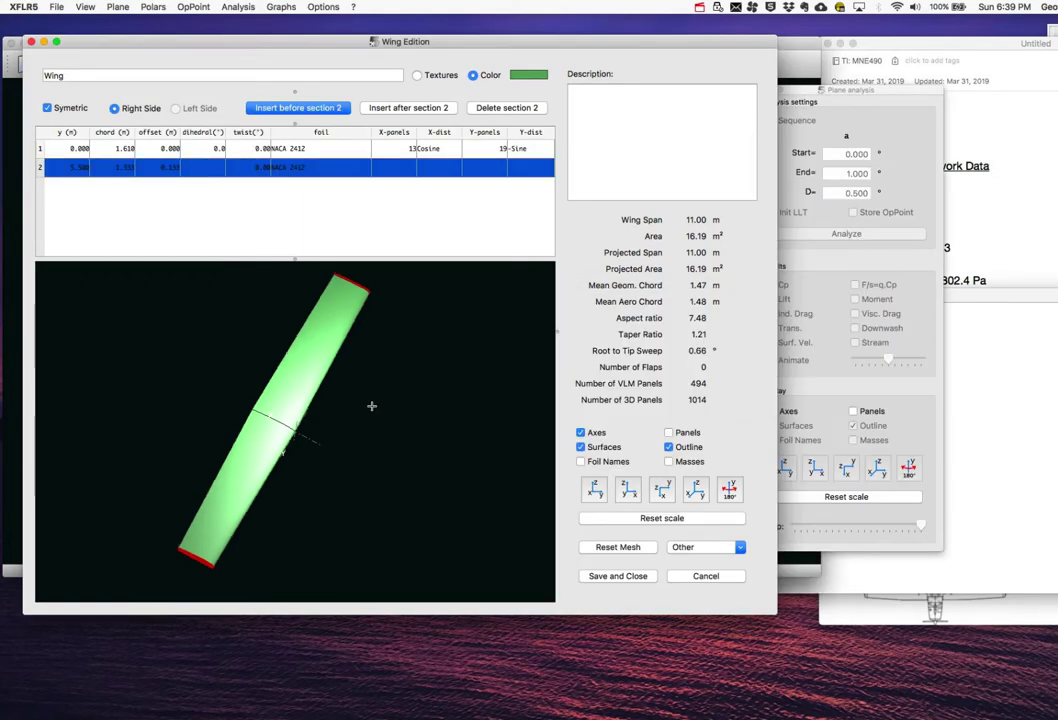
left_click(661, 489)
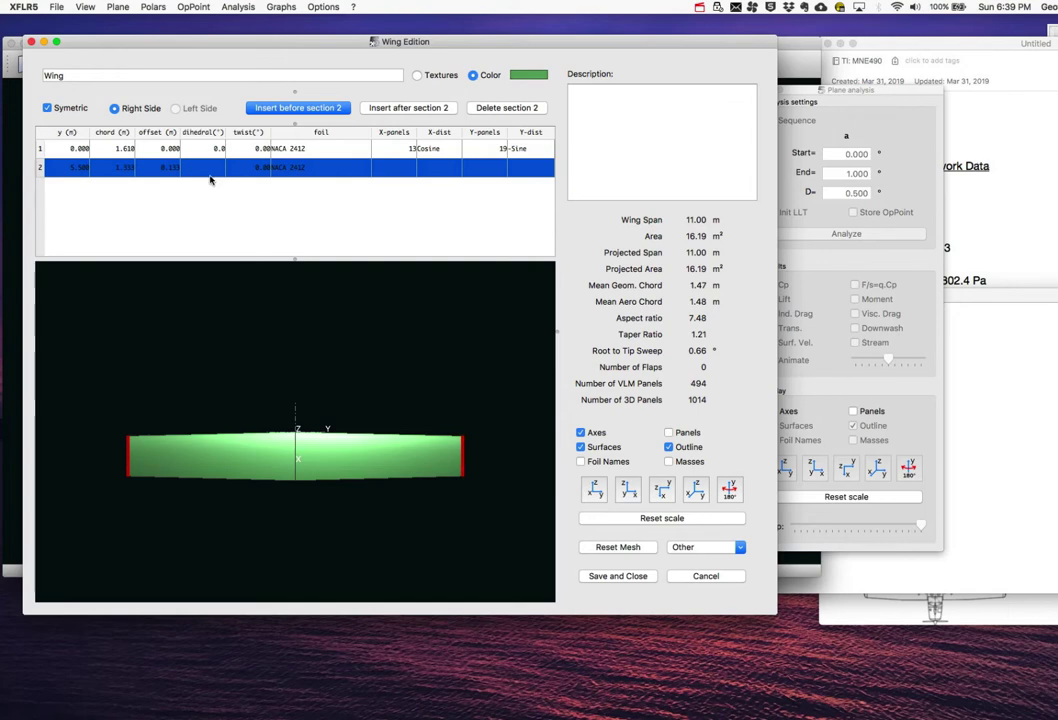
left_click(696, 488)
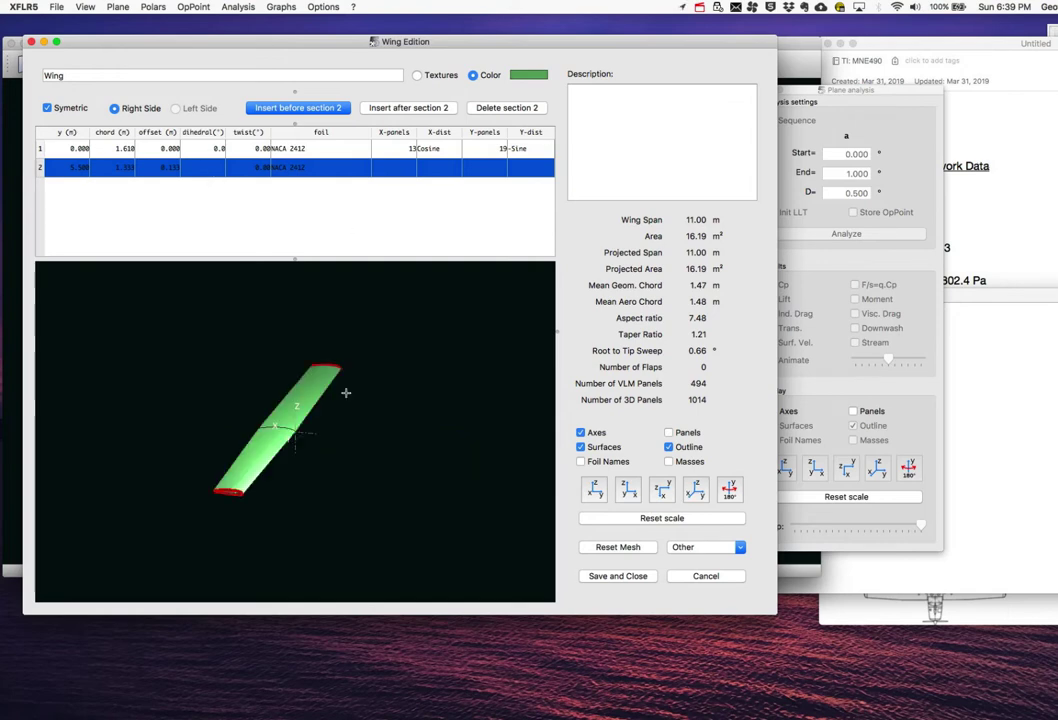
Try to give the wing's tip section a dihedral of 20°
double_click(222, 167)
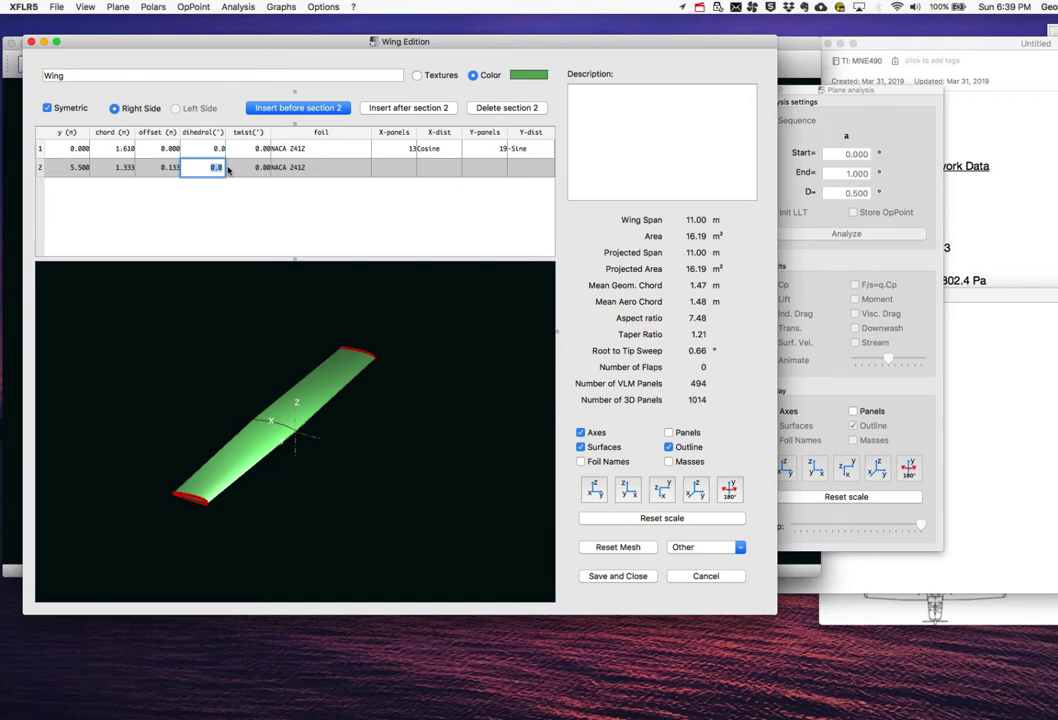
key("Return")
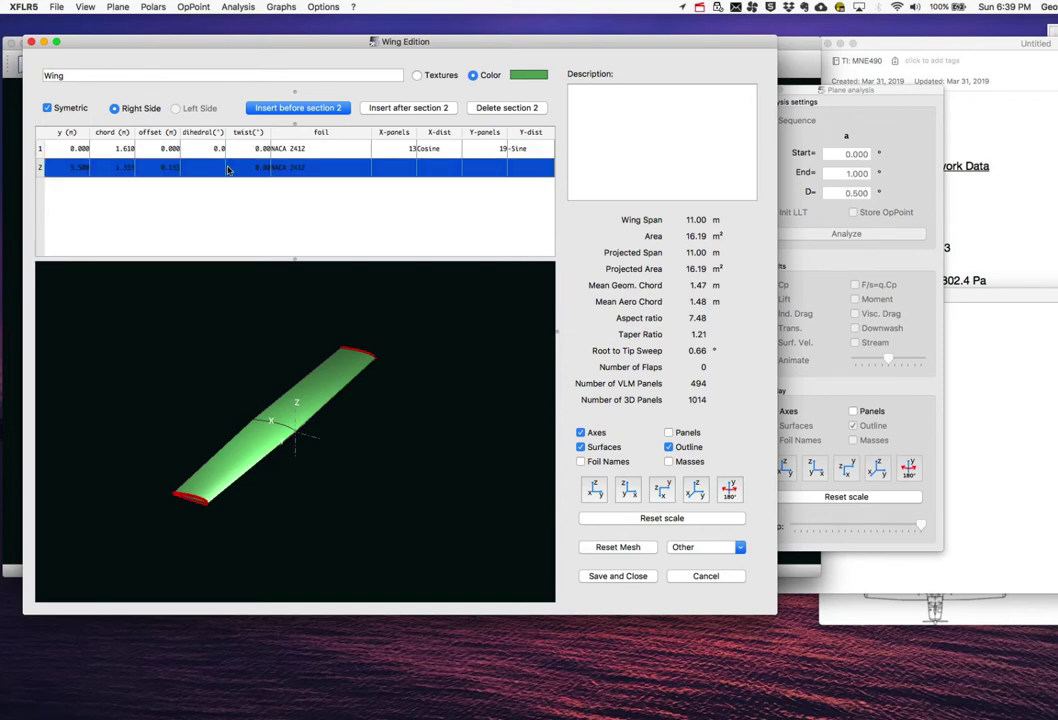
double_click(213, 167)
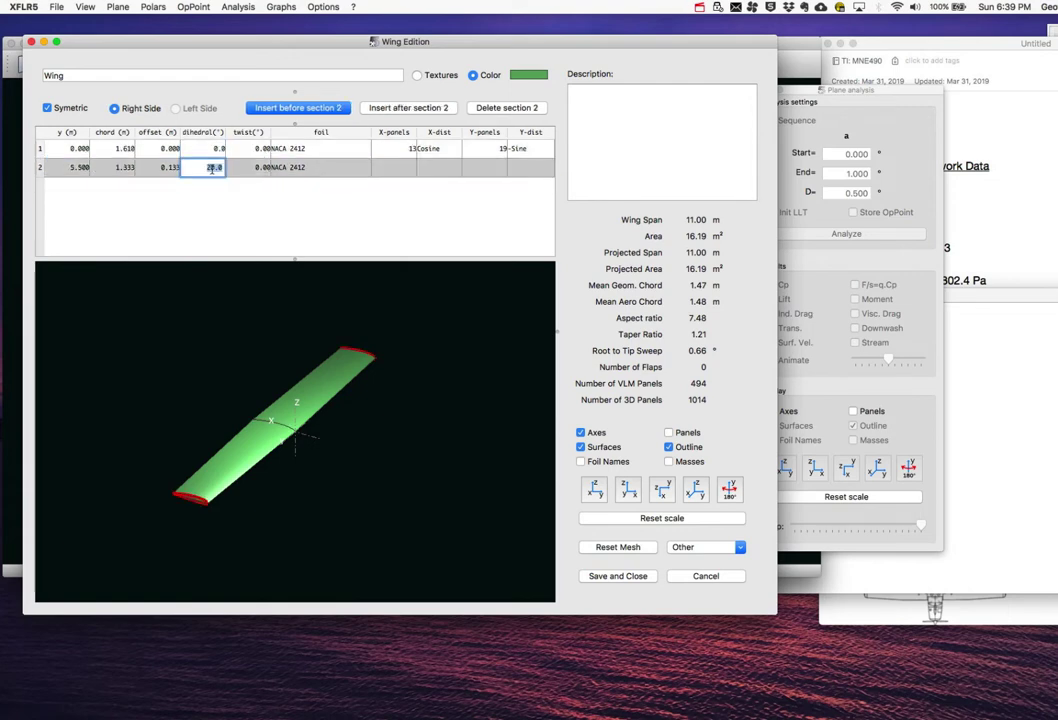
key("BackSpace")
key("Return")
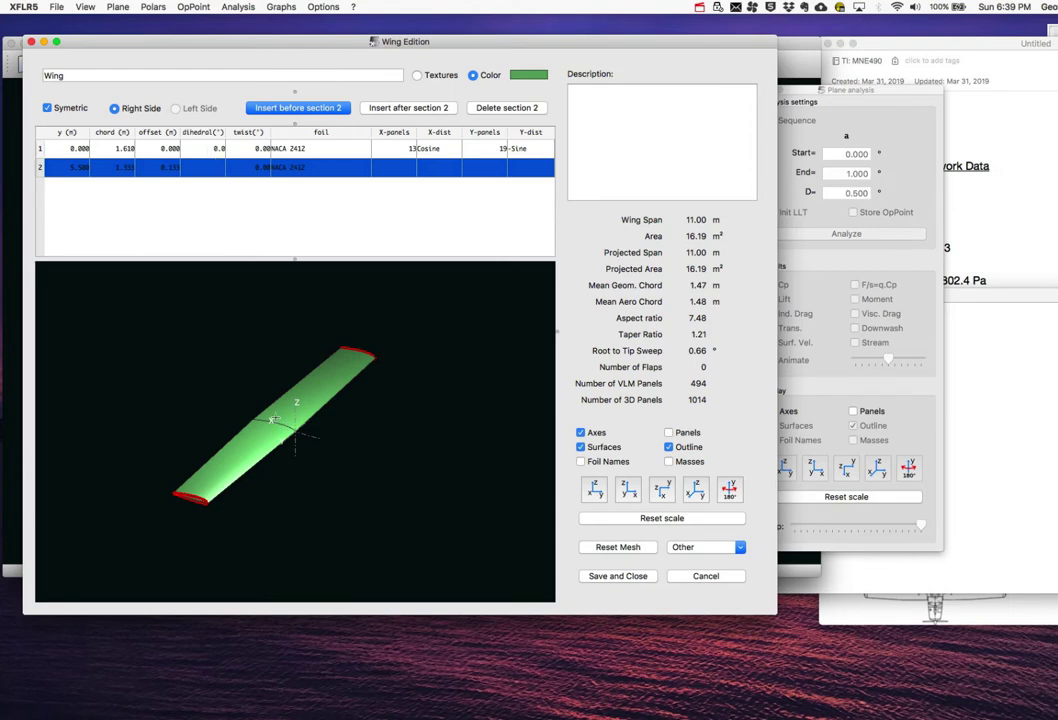
Try a 20° dihedral on the wing's root section and return it to 0°
double_click(210, 148)
type("20")
key("Return")
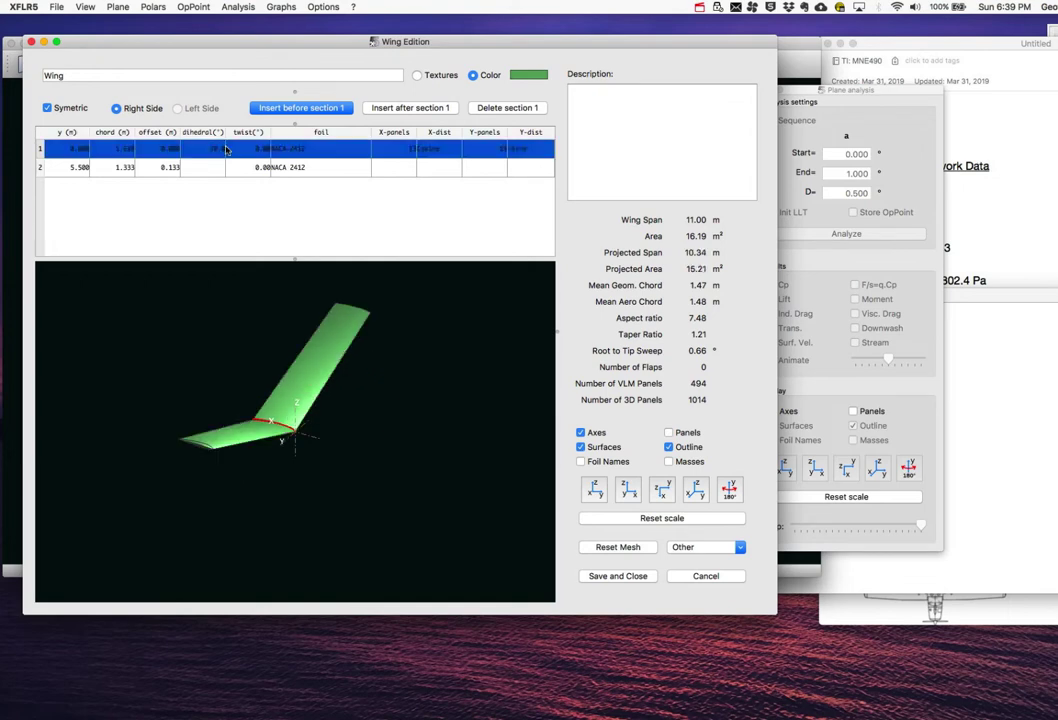
left_click_drag(314, 491, 290, 450)
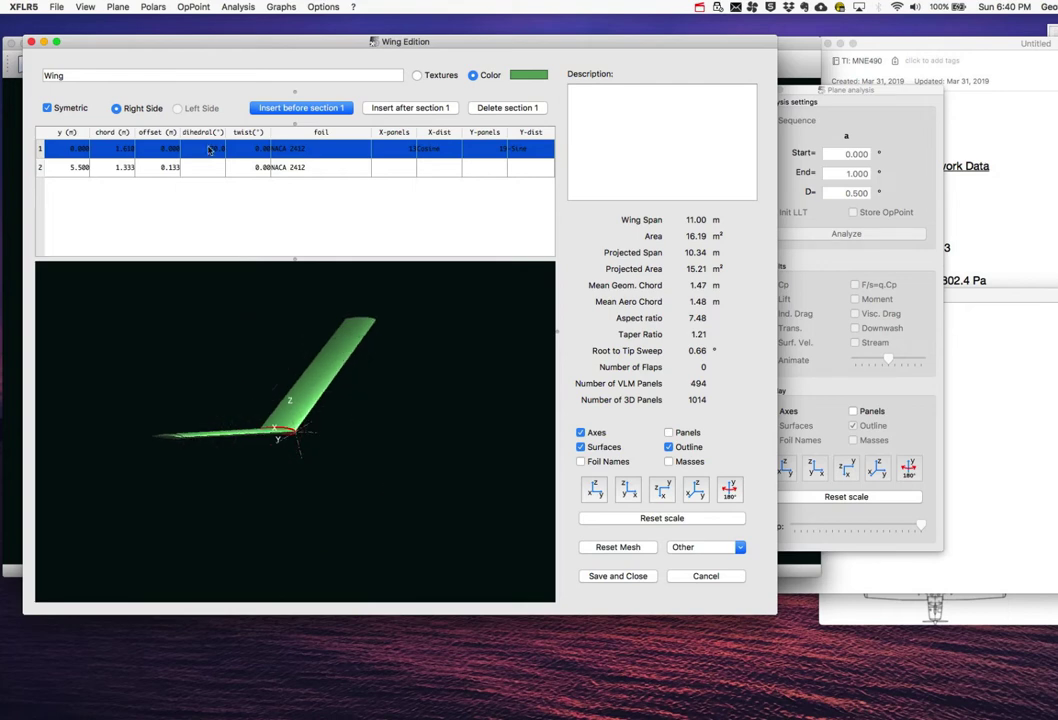
double_click(207, 149)
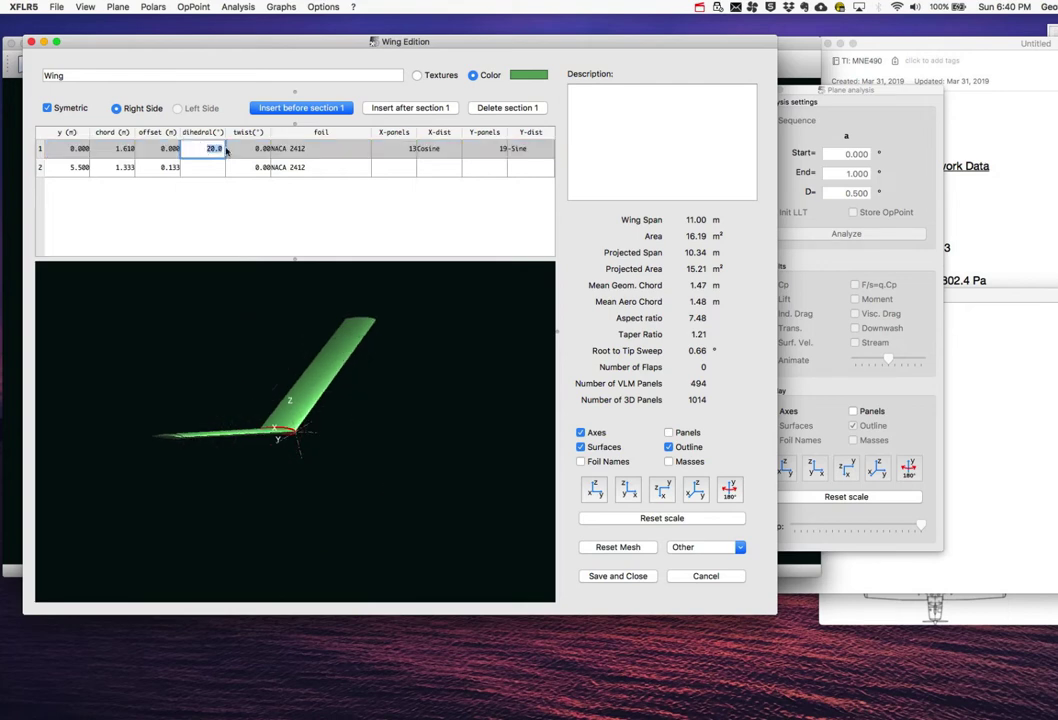
type("0")
key("Return")
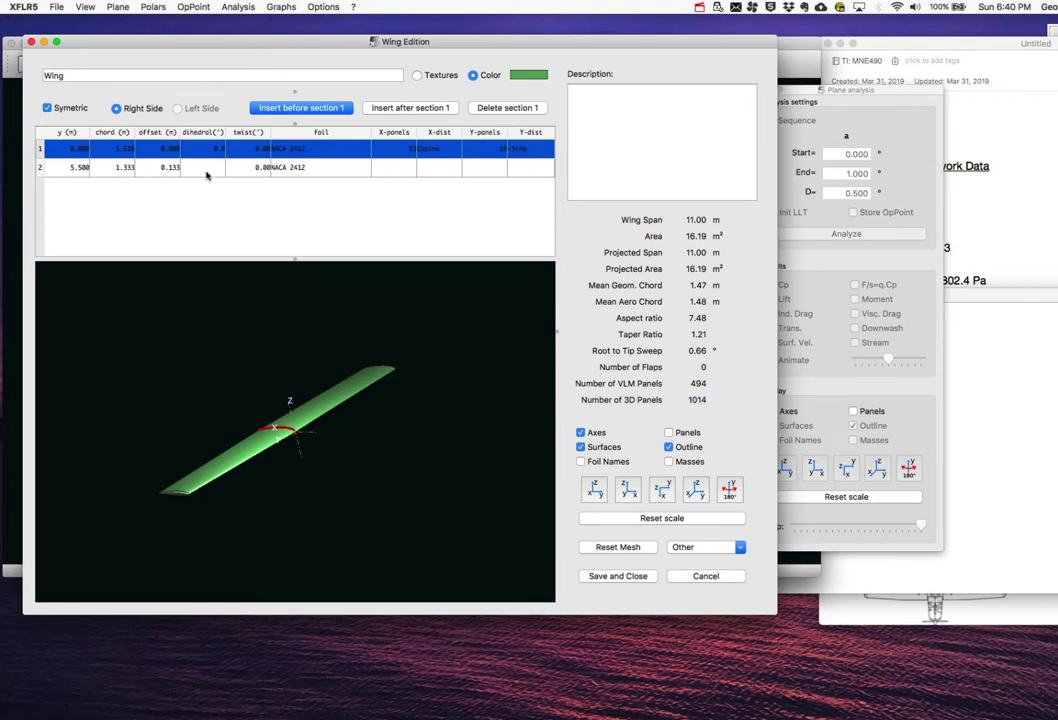
Set the tip section's twist to -15° and inspect the twisted wing from the side
left_click_drag(309, 439, 200, 458)
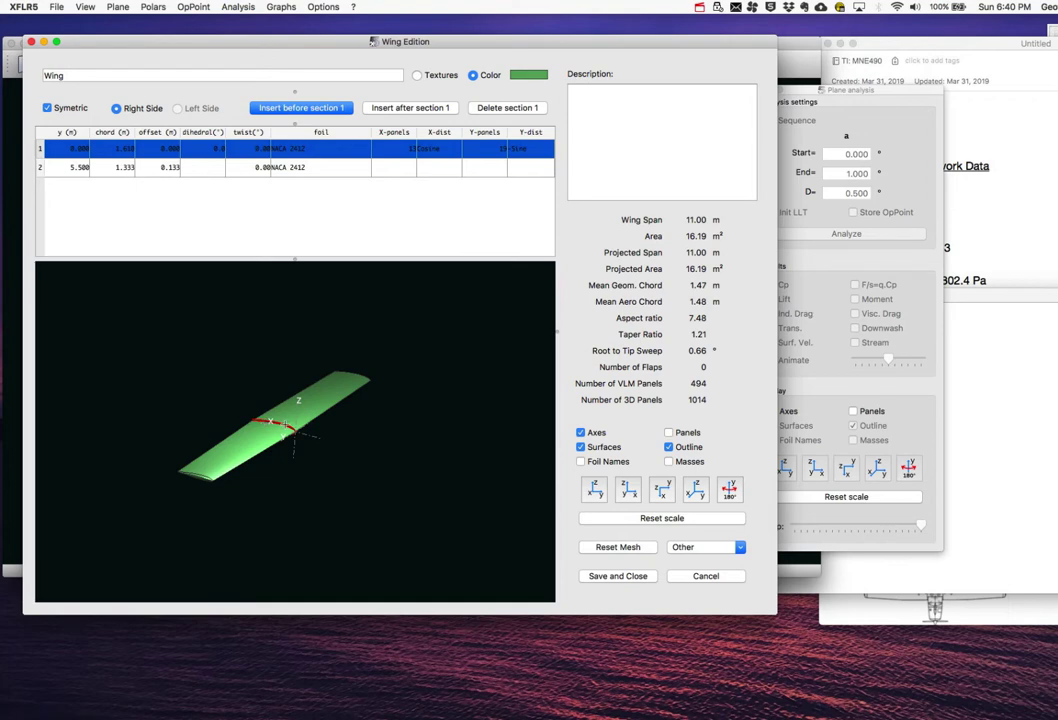
left_click(240, 167)
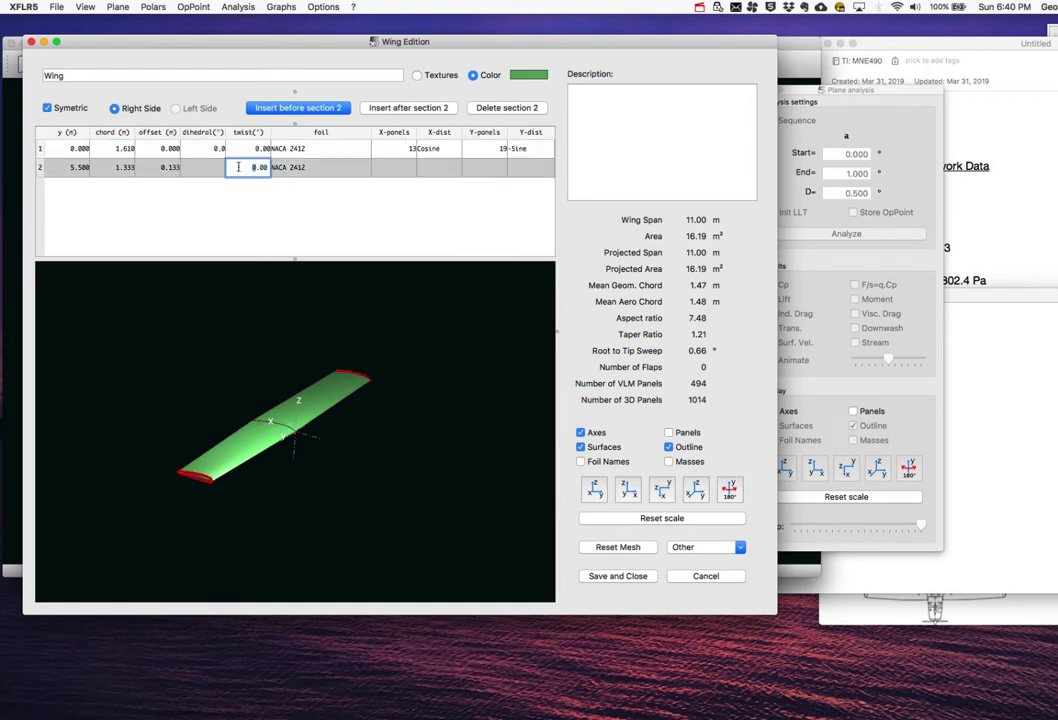
key("BackSpace")
type("-15")
left_click(268, 169)
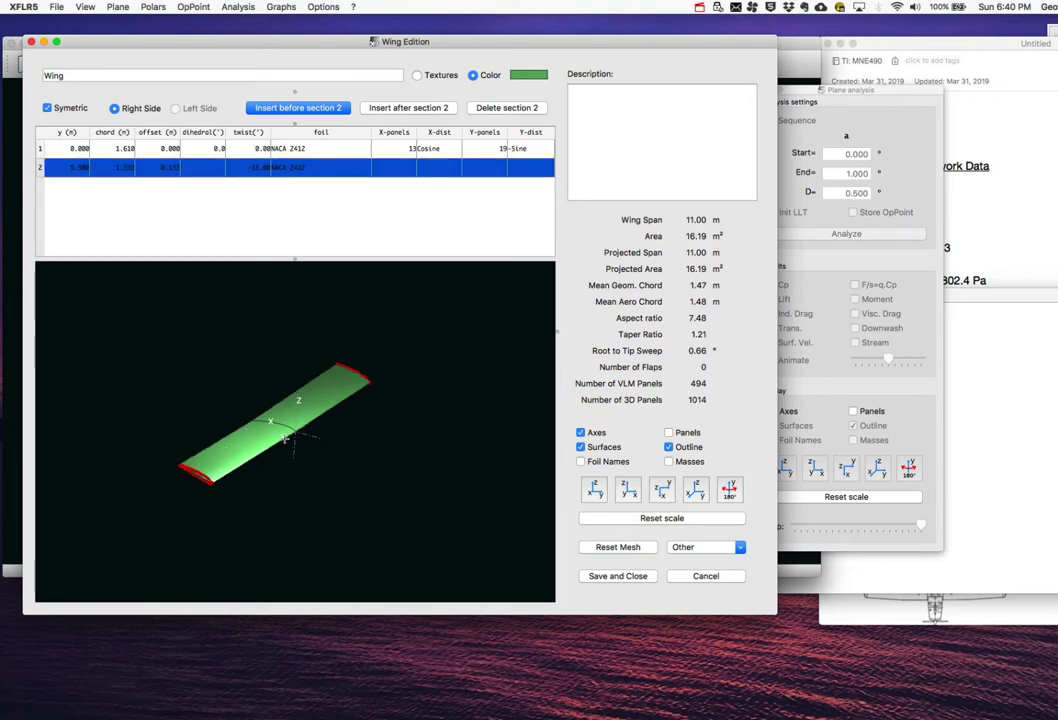
left_click(626, 490)
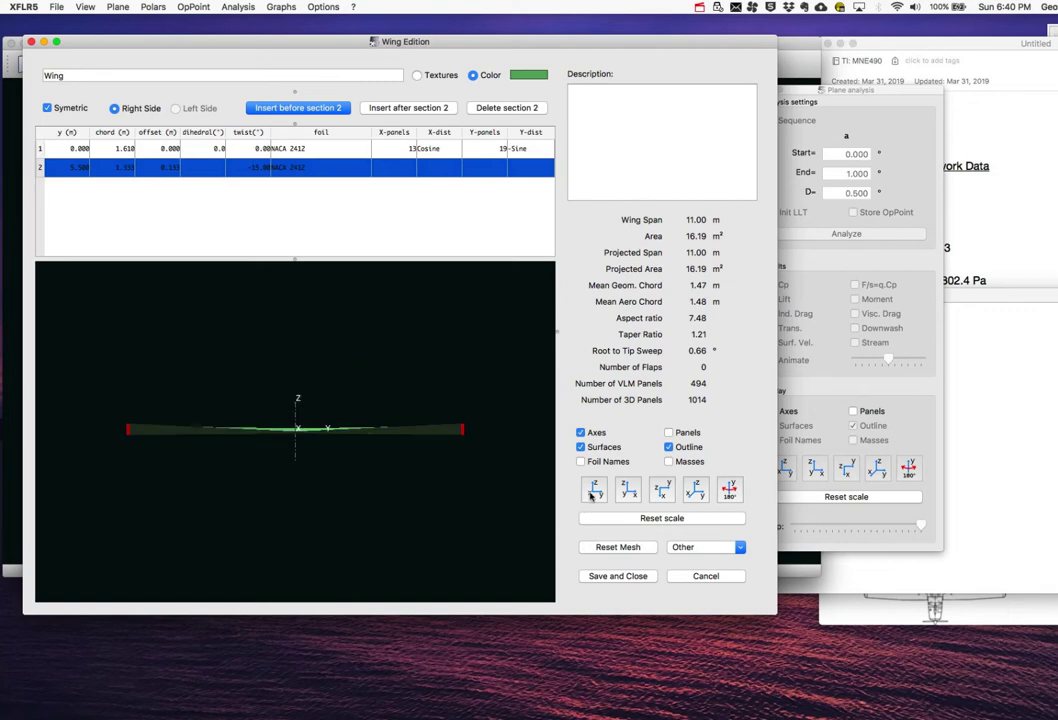
left_click_drag(420, 470, 437, 515)
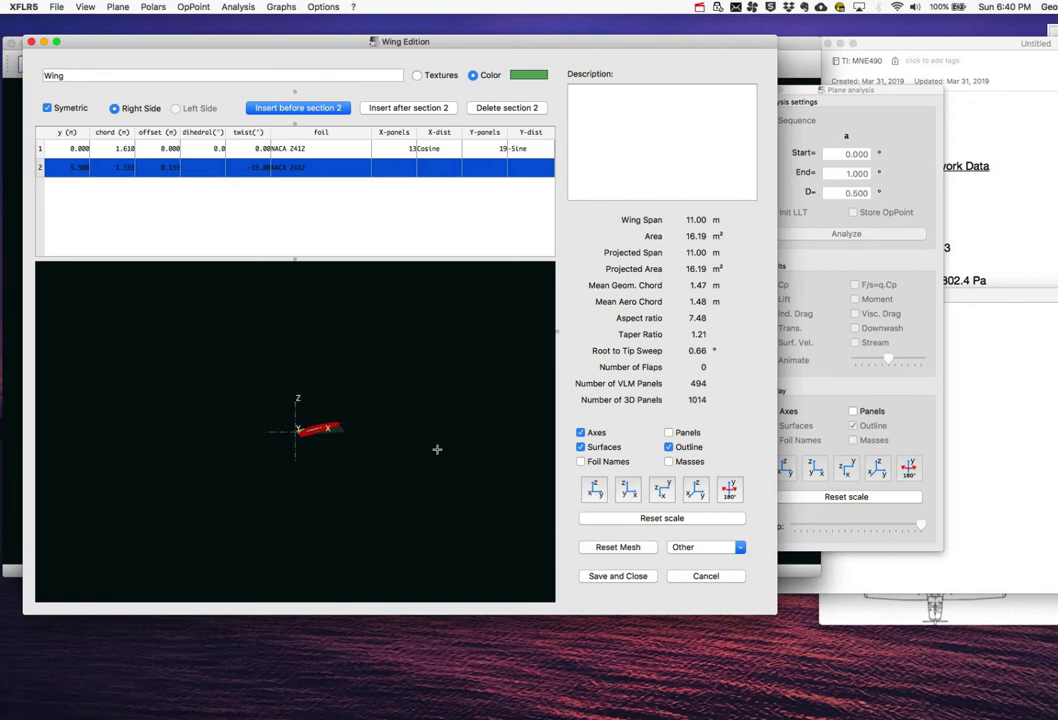
left_click_drag(313, 449, 309, 440)
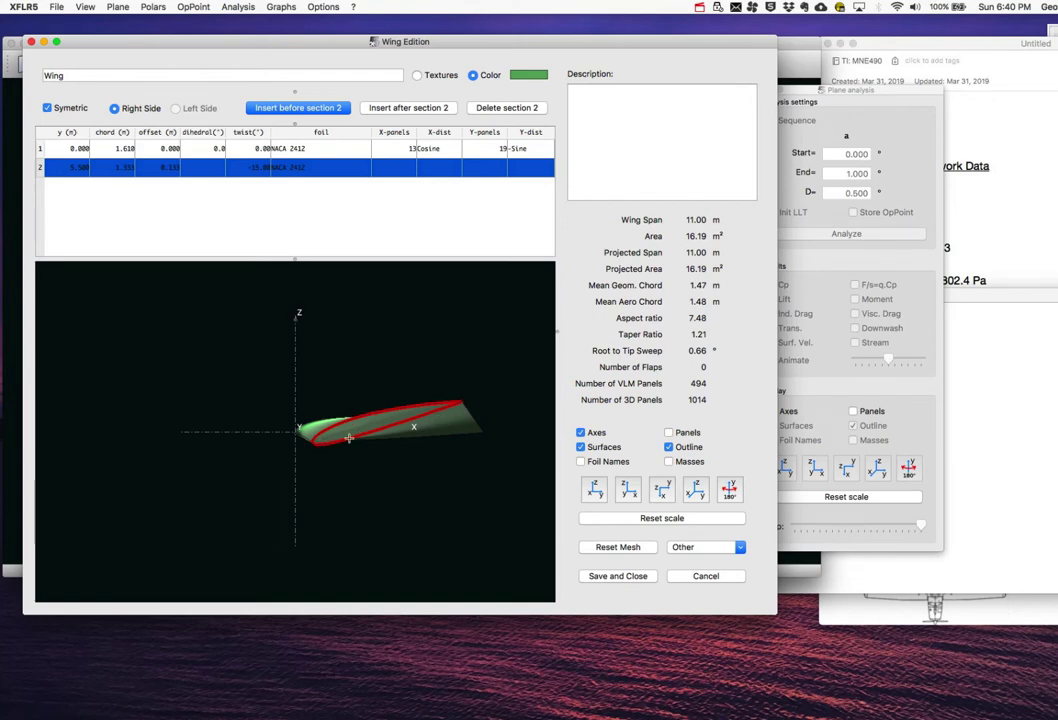
left_click_drag(352, 494, 248, 470)
scroll(225, 463, "down", 5)
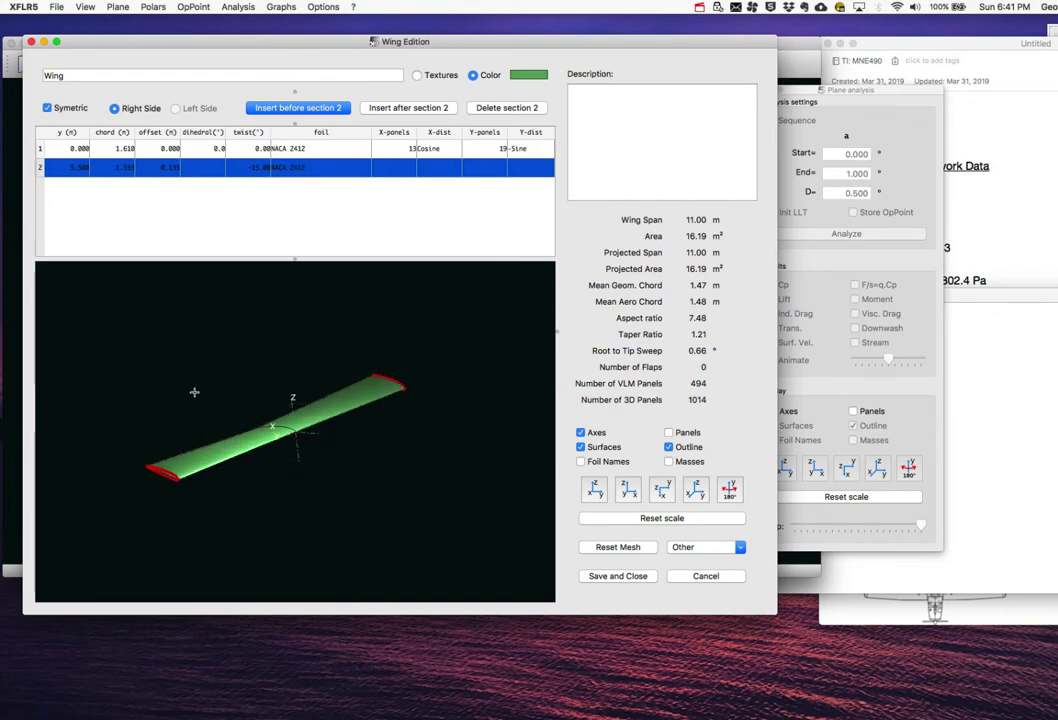
Reset the tip section's twist to 0°
double_click(239, 167)
left_click_drag(239, 167, 270, 168)
type("0")
key("Return")
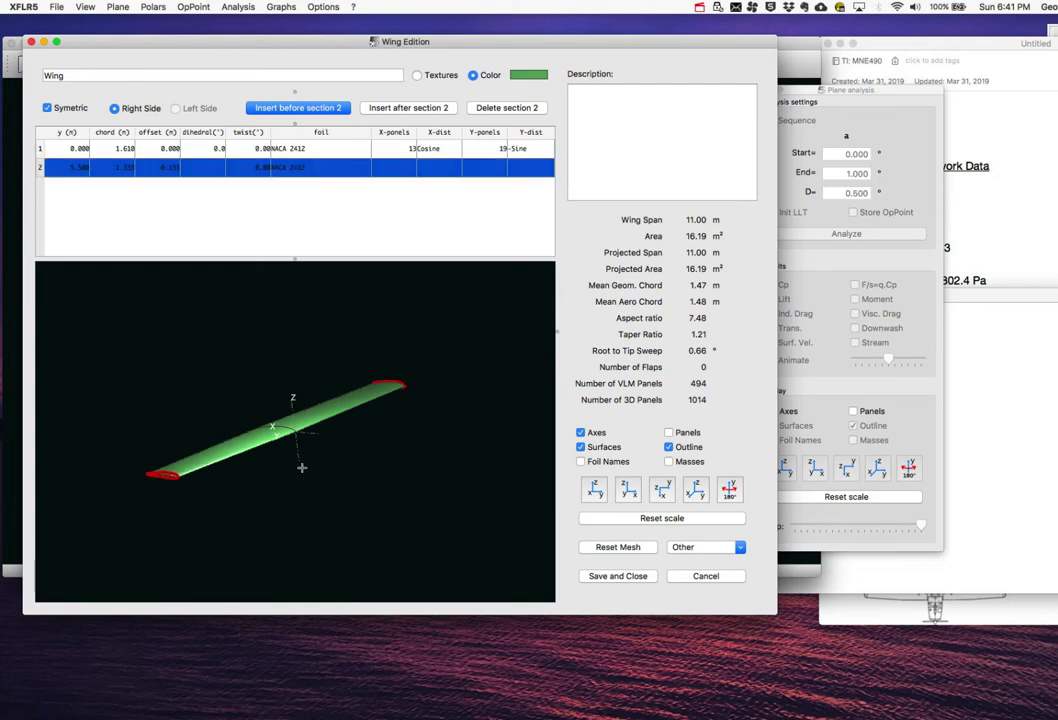
left_click_drag(286, 548, 332, 496)
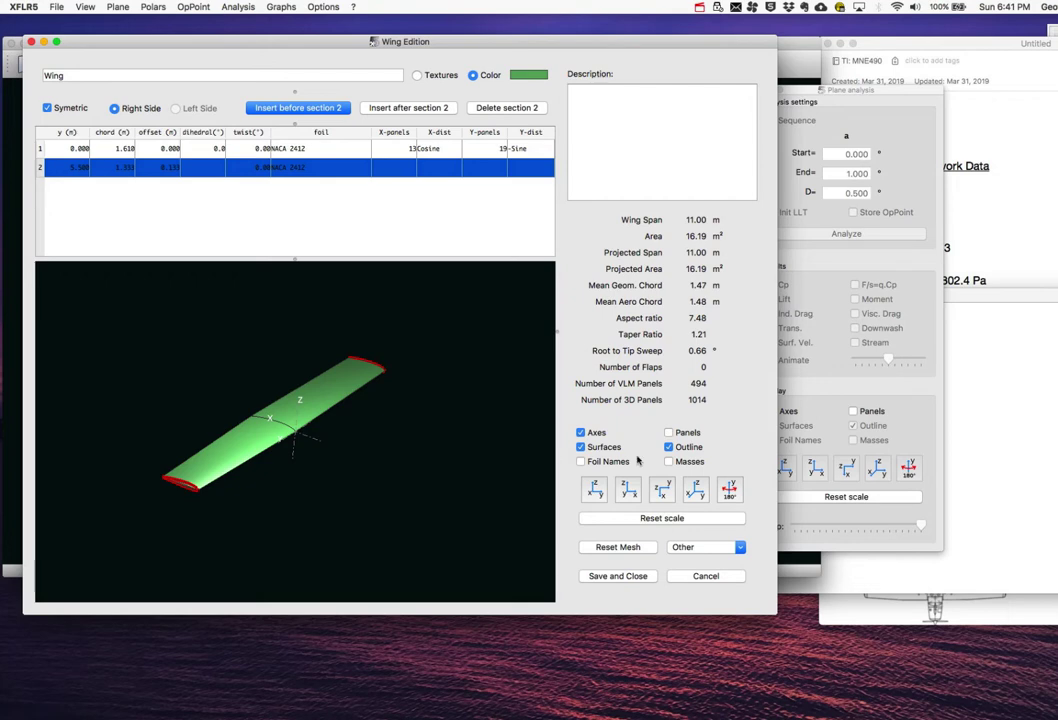
Turn on the panel mesh display for the wing preview
left_click(669, 432)
scroll(258, 414, "up", 5)
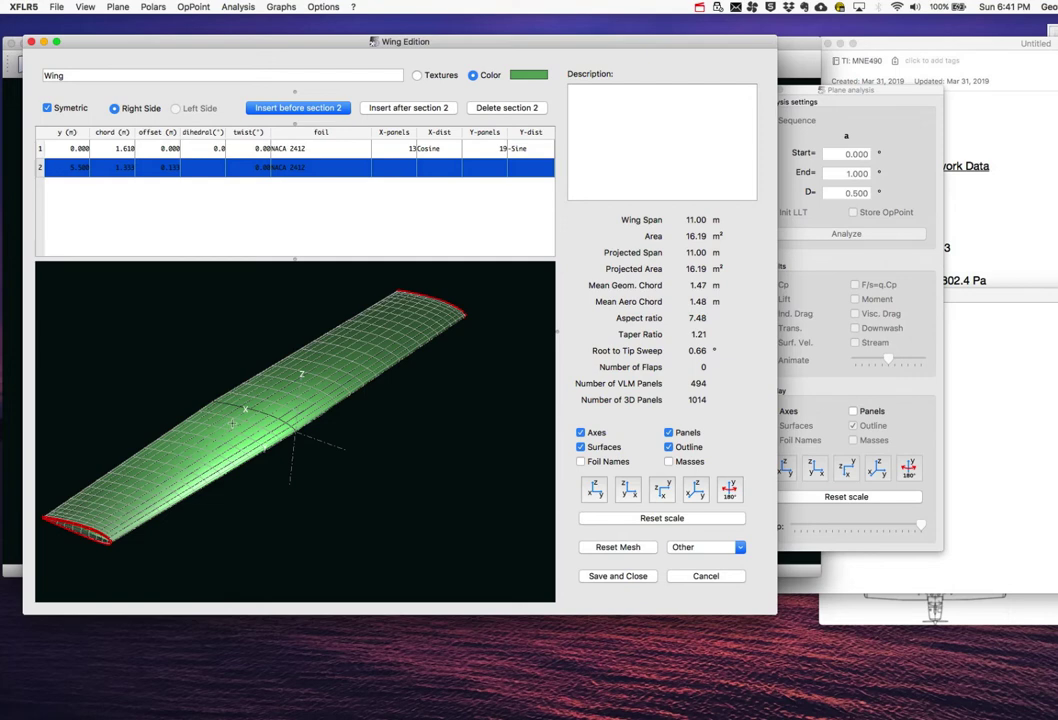
Try the Sine spanwise panel distribution on the root section and return it to -Sine
left_click(521, 150)
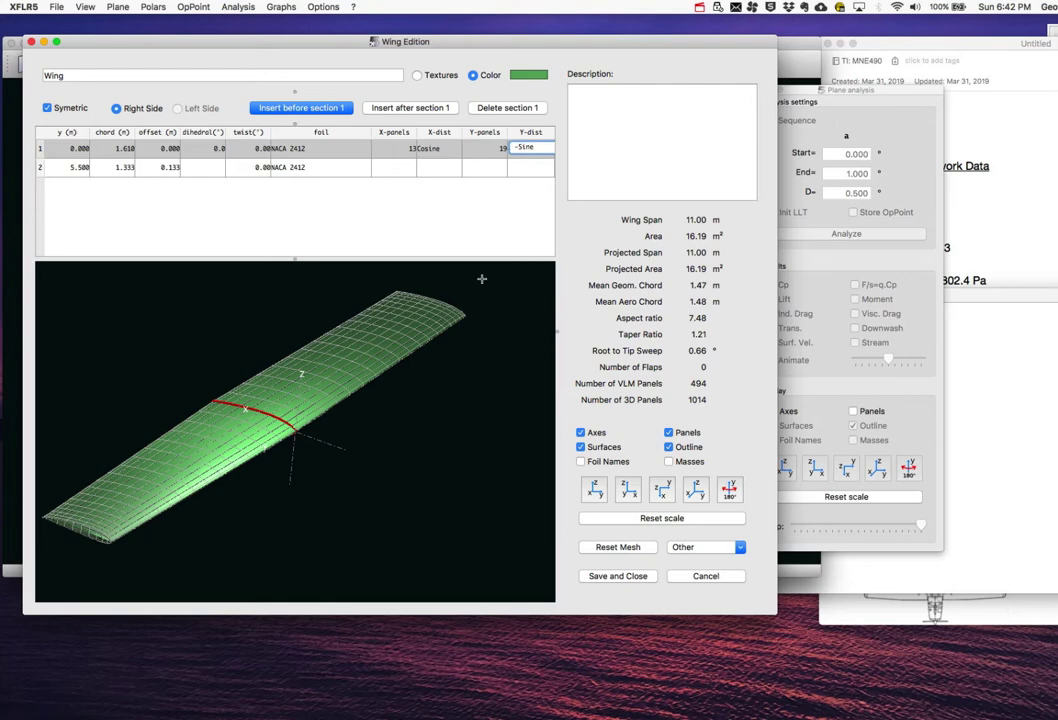
left_click(530, 147)
left_click(532, 140)
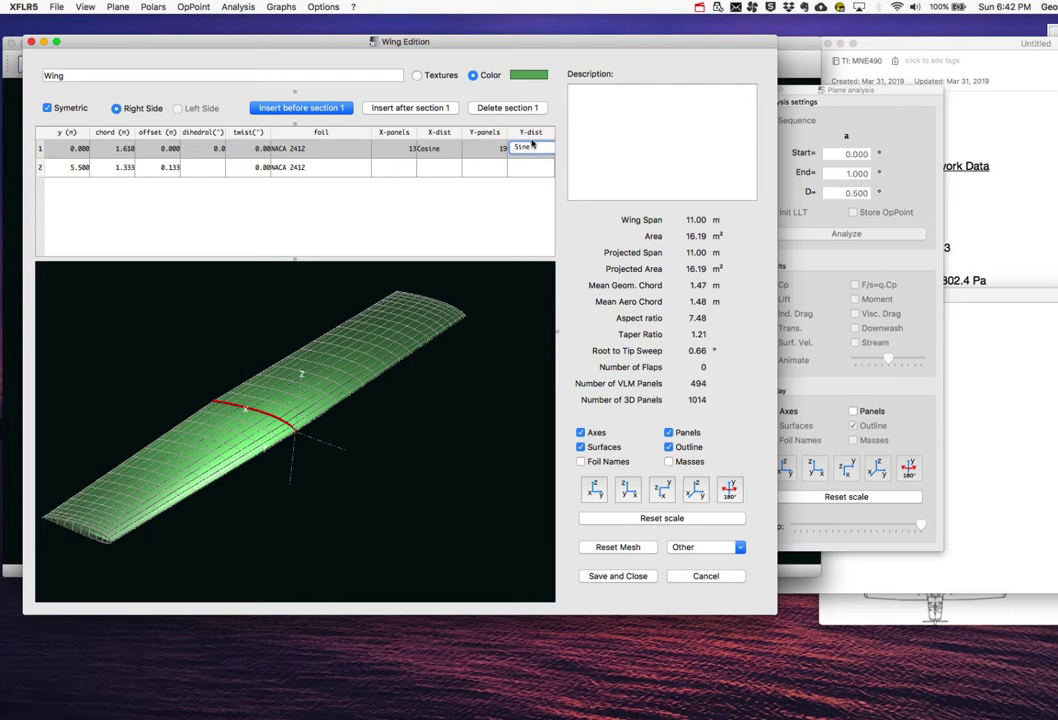
left_click(466, 221)
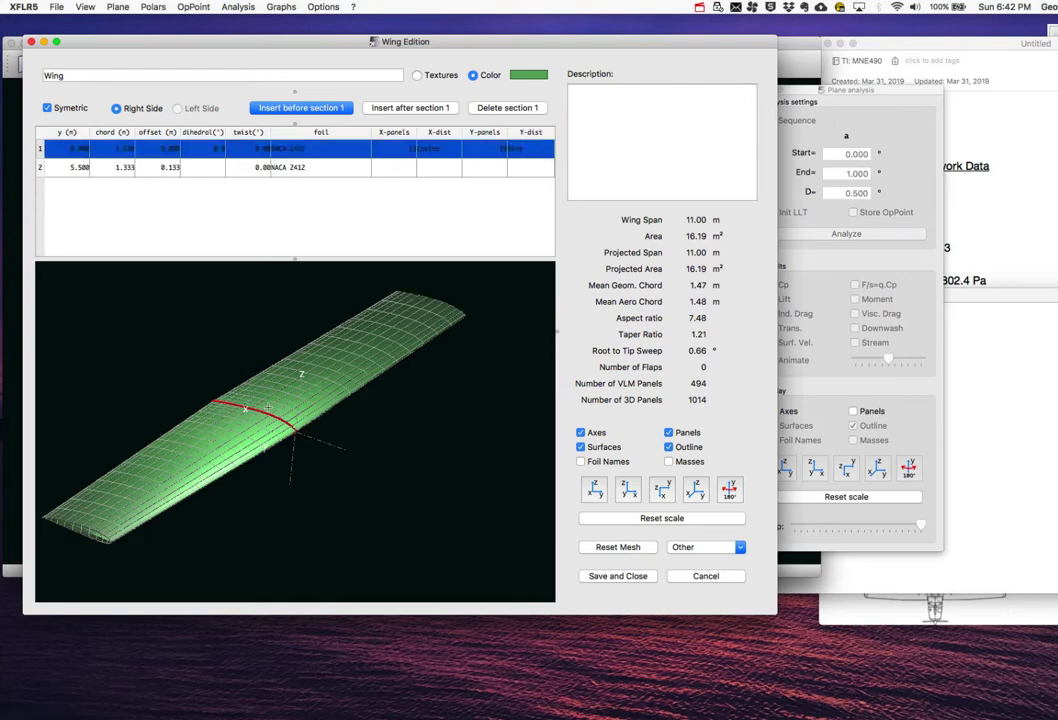
left_click(533, 150)
left_click(533, 150)
left_click(533, 158)
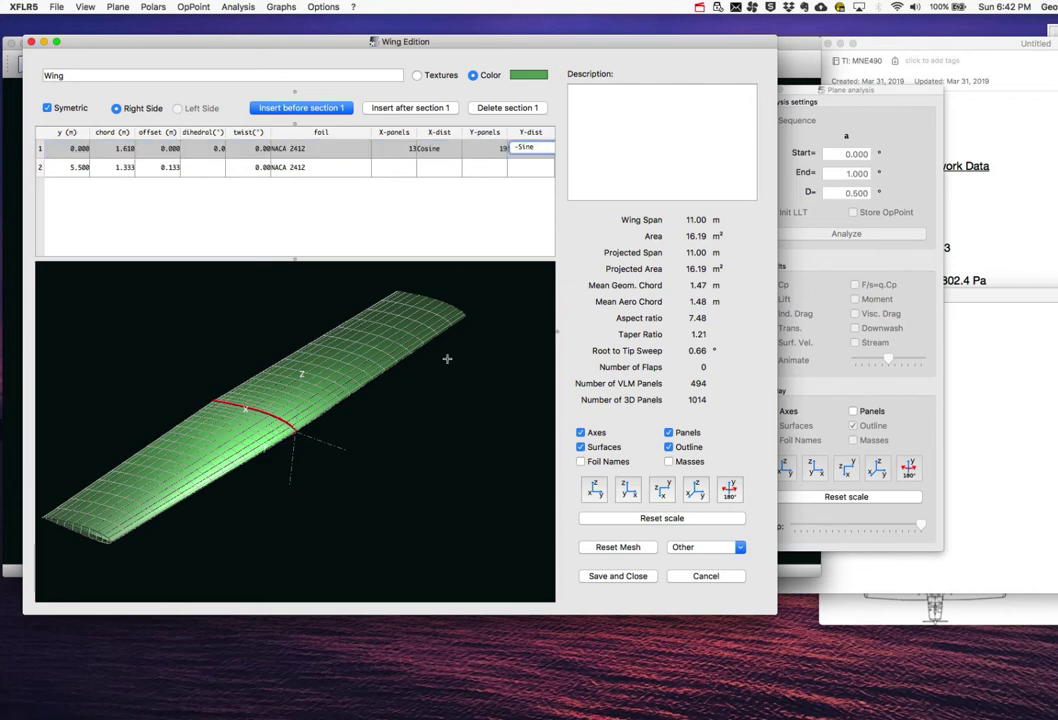
left_click(480, 224)
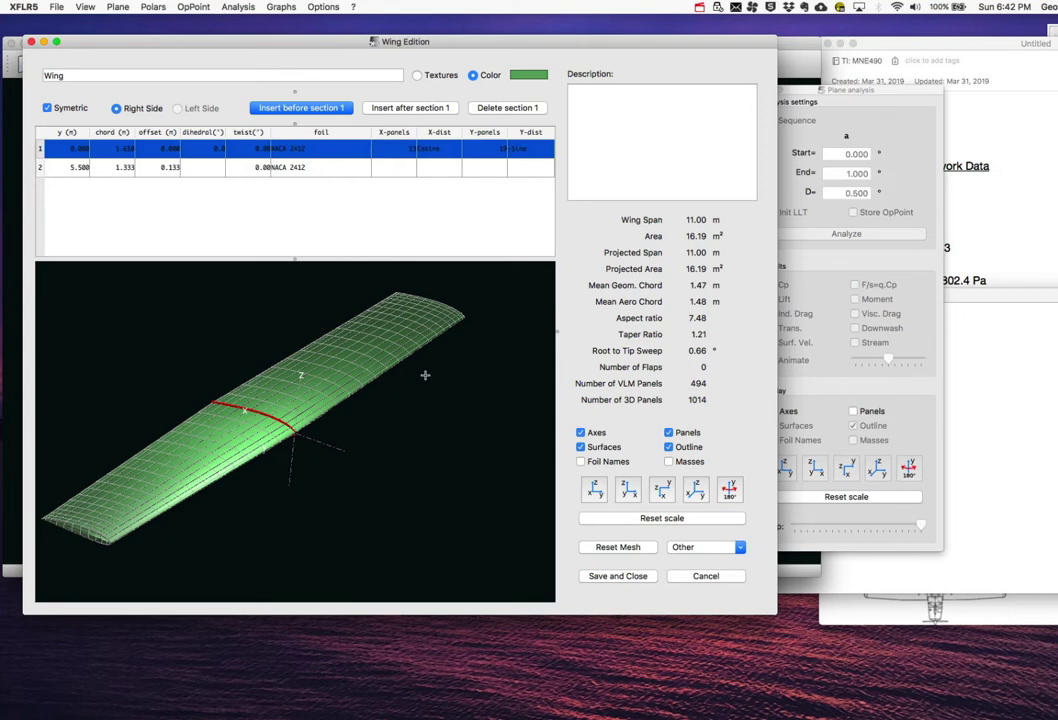
Set the root section's X-panels and Y-panels to 25 each
scroll(340, 384, "up", 5)
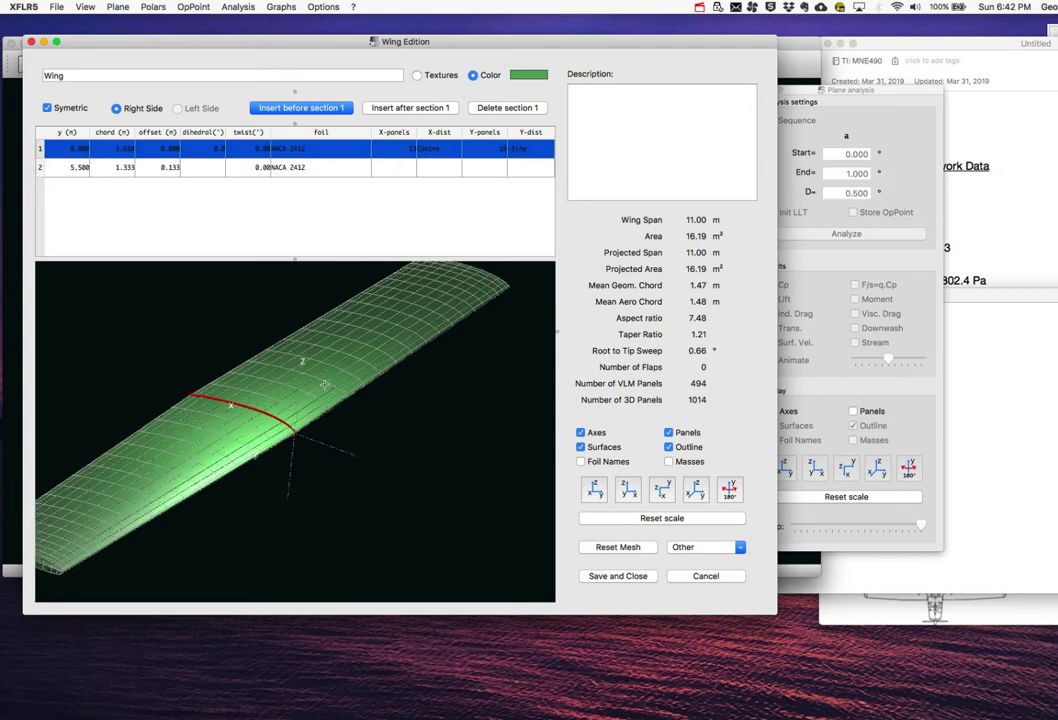
left_click_drag(324, 384, 384, 368)
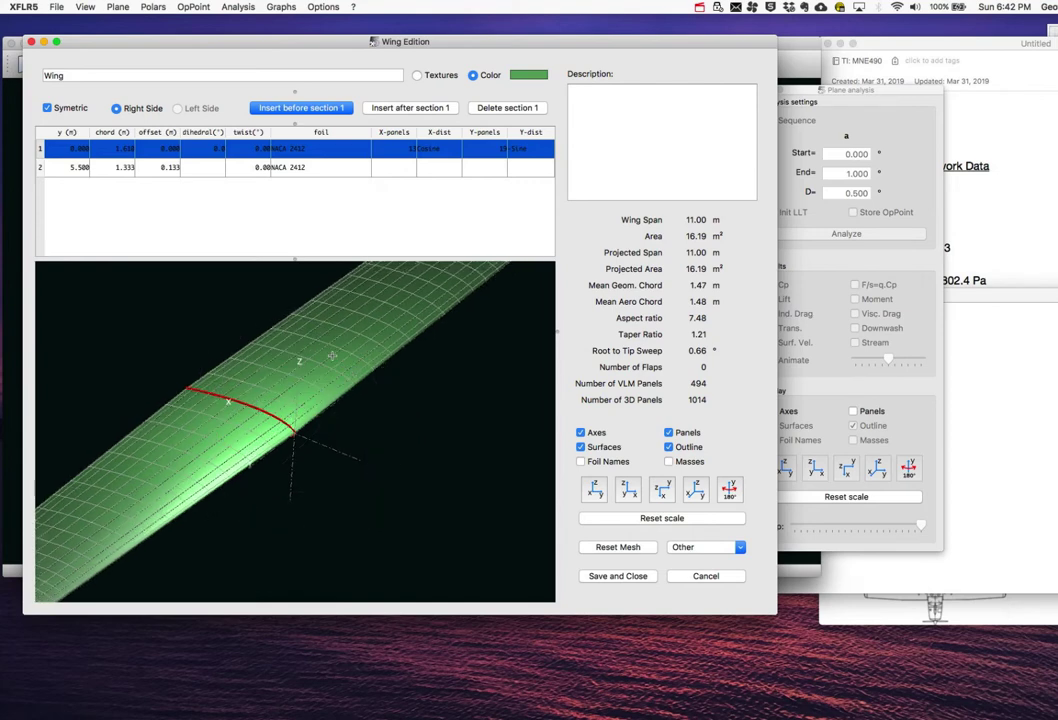
double_click(398, 148)
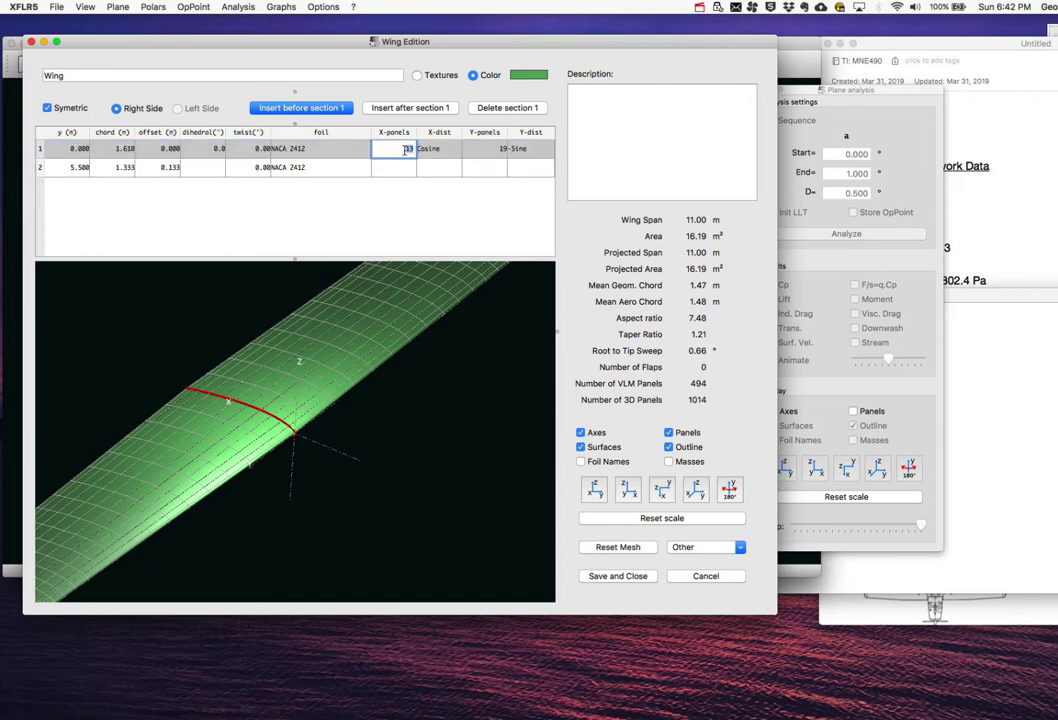
left_click_drag(398, 148, 417, 149)
type("25")
double_click(484, 148)
left_click_drag(484, 148, 509, 148)
type("25")
Enter 25 X-panels and 25 Y-panels for the tip section
double_click(398, 167)
left_click_drag(398, 167, 410, 167)
type("25")
double_click(484, 167)
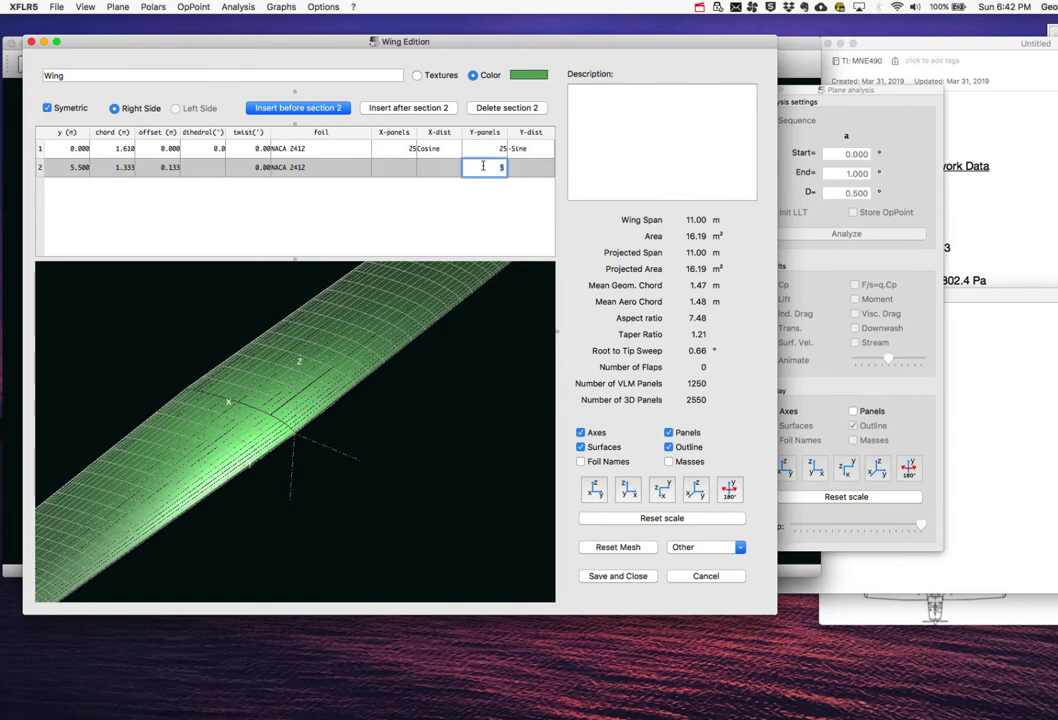
type("25")
key("Return")
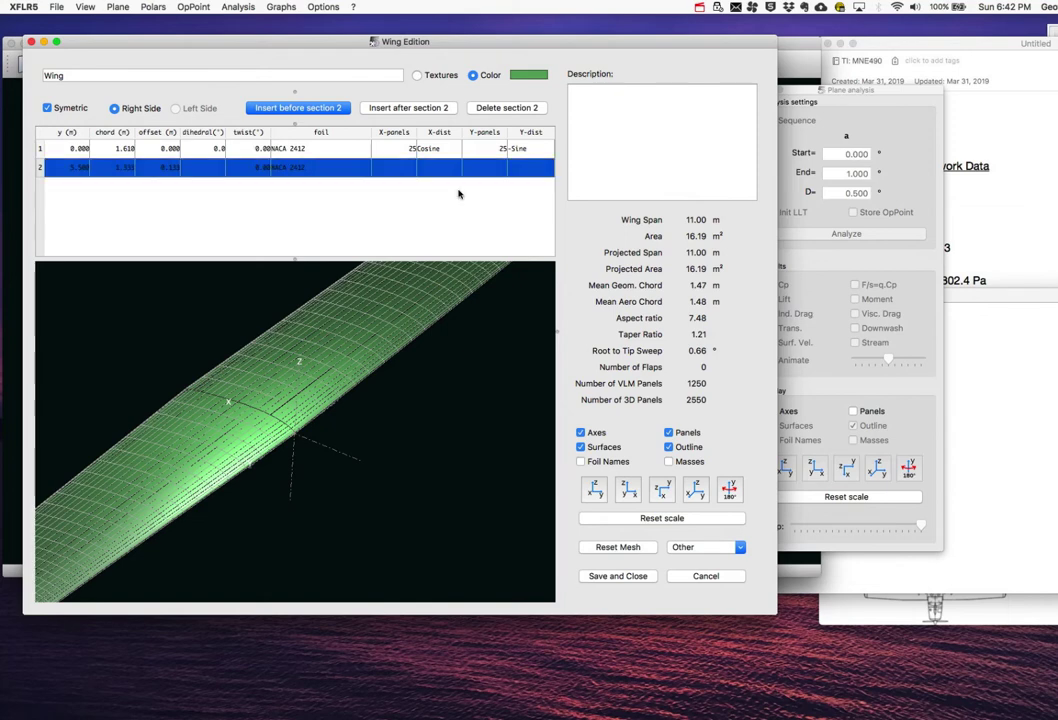
Check the X-panel and Y-panel entries of the tip section
double_click(395, 167)
key("Return")
double_click(403, 170)
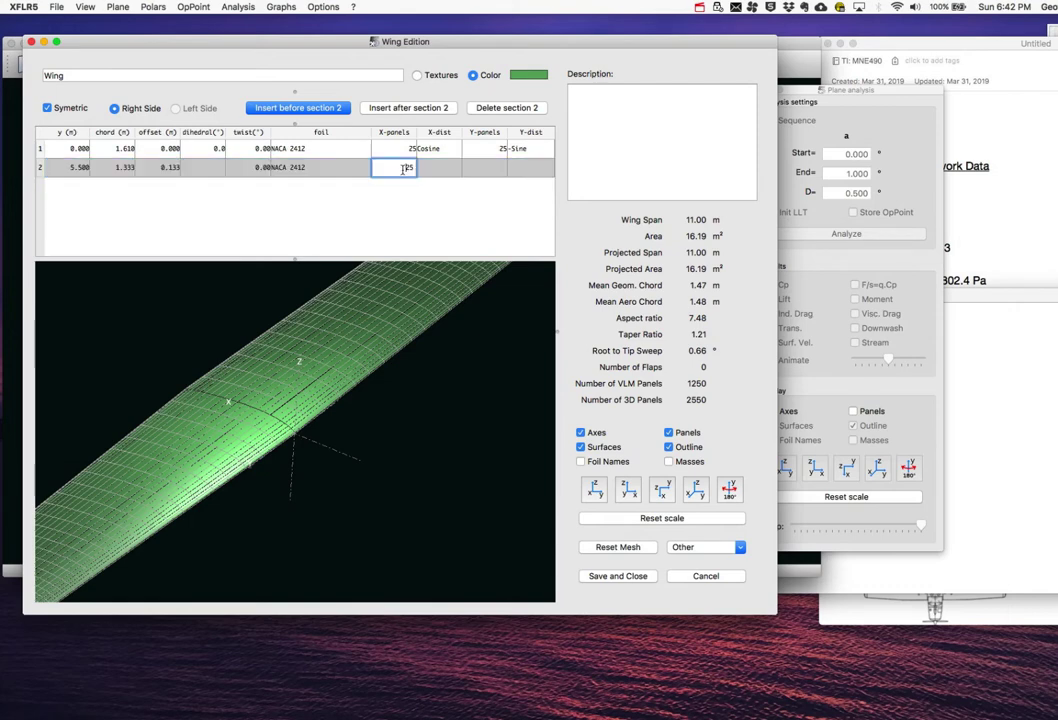
double_click(480, 167)
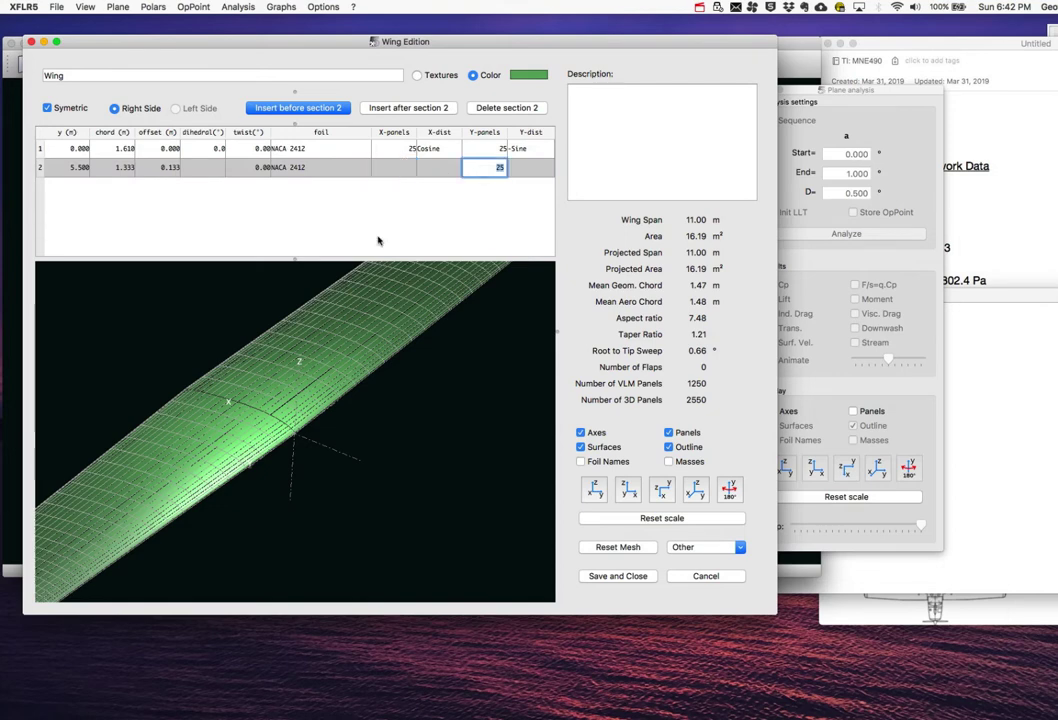
key("Return")
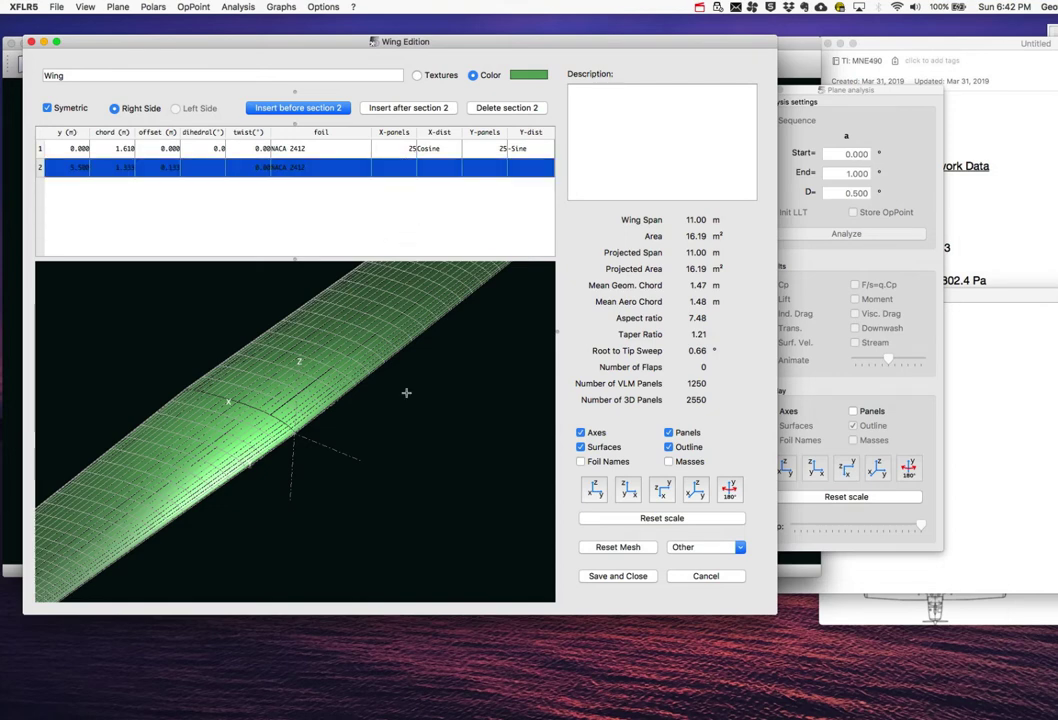
Inspect the refined wing mesh from different angles and briefly display the foil names on it
scroll(405, 392, "down", 2)
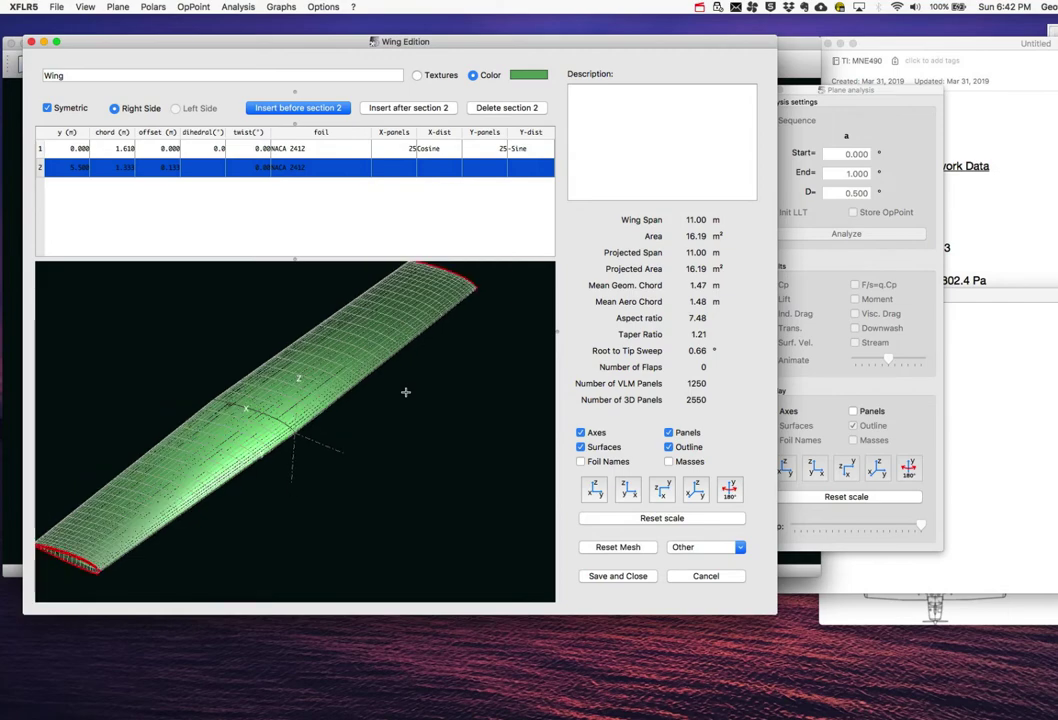
left_click_drag(350, 439, 303, 437)
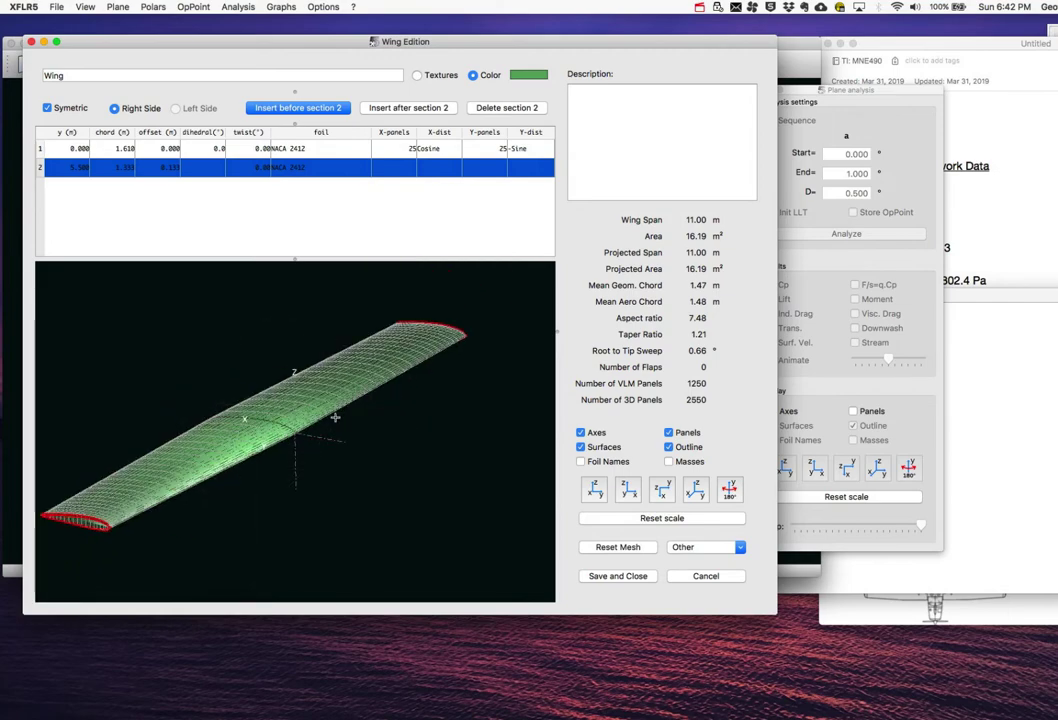
left_click_drag(333, 420, 336, 428)
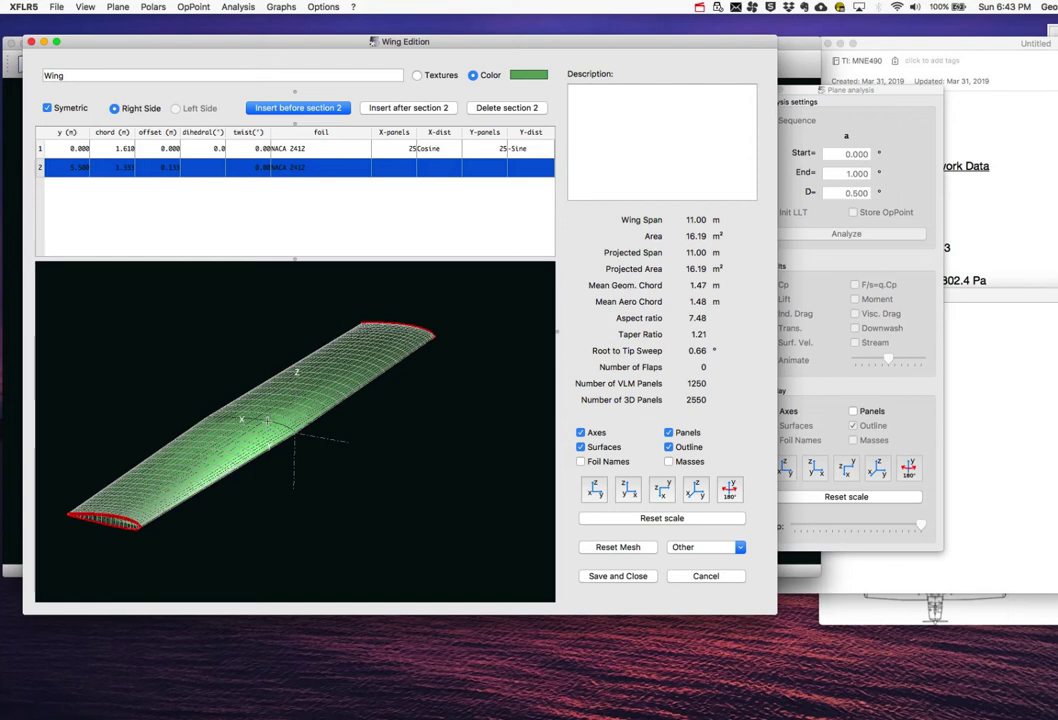
left_click(581, 462)
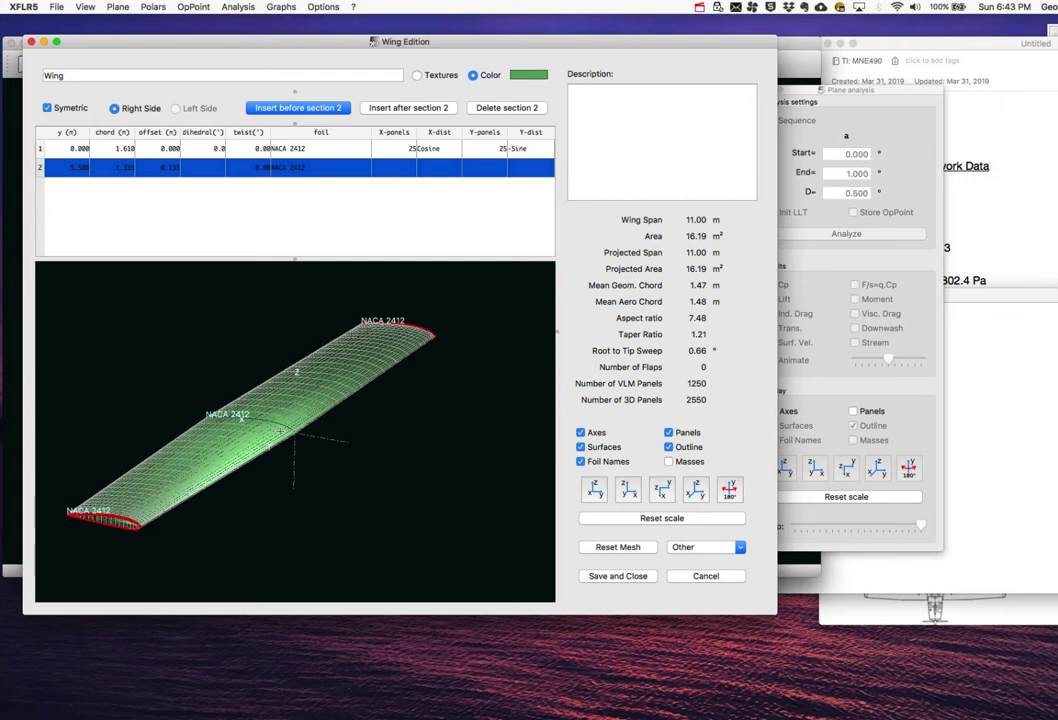
left_click(581, 462)
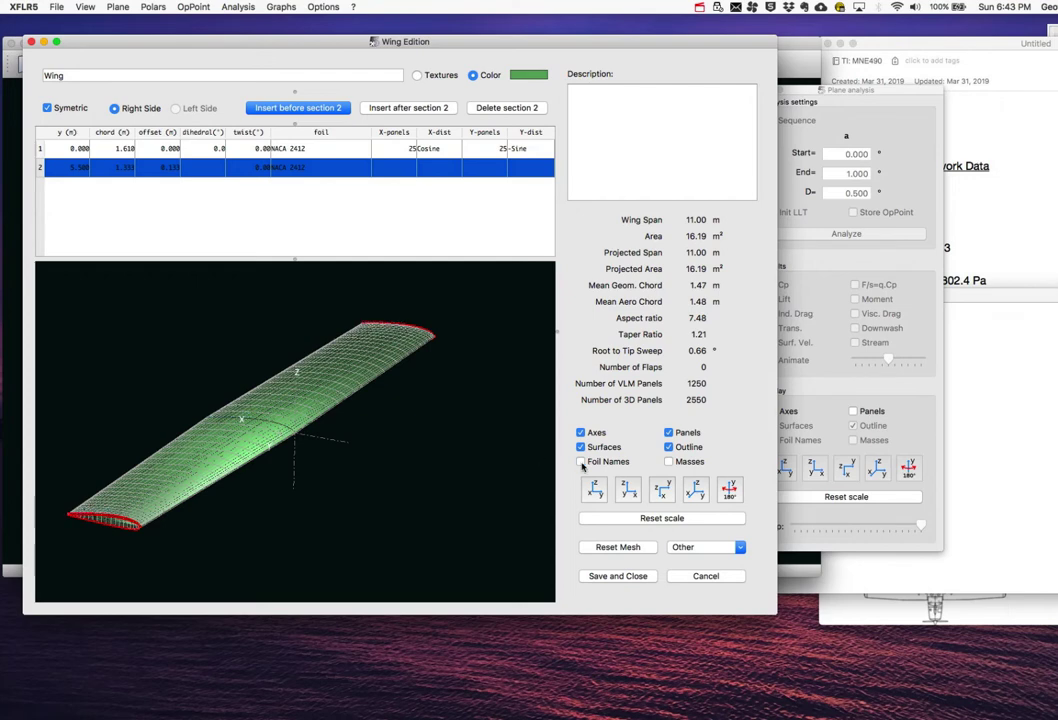
Save the wing definition and accept the Cessna182 plane
left_click(613, 577)
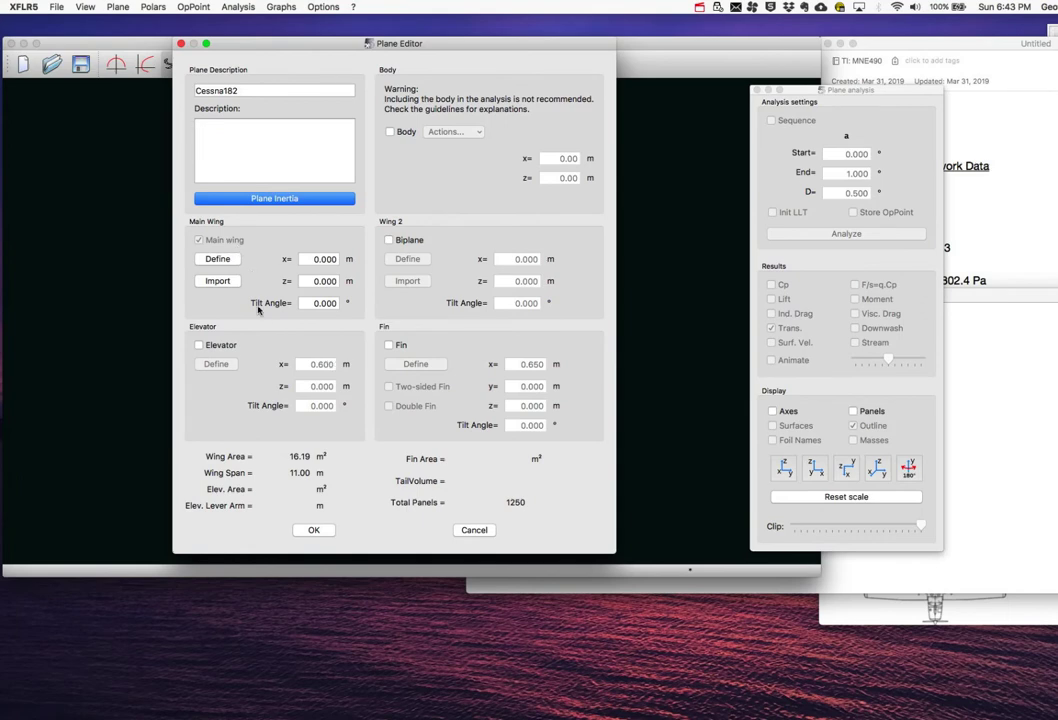
left_click(313, 530)
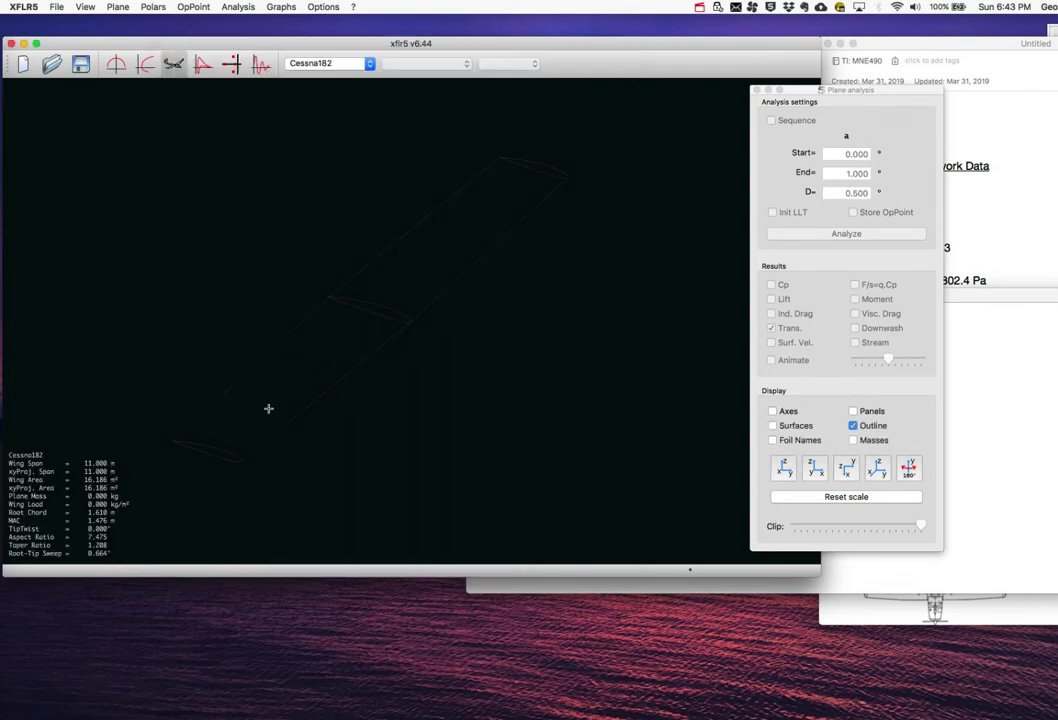
mouse_move(283, 420)
left_mouse_down()
mouse_move(290, 439)
mouse_move(282, 425)
left_mouse_up()
left_click_drag(263, 46, 265, 46)
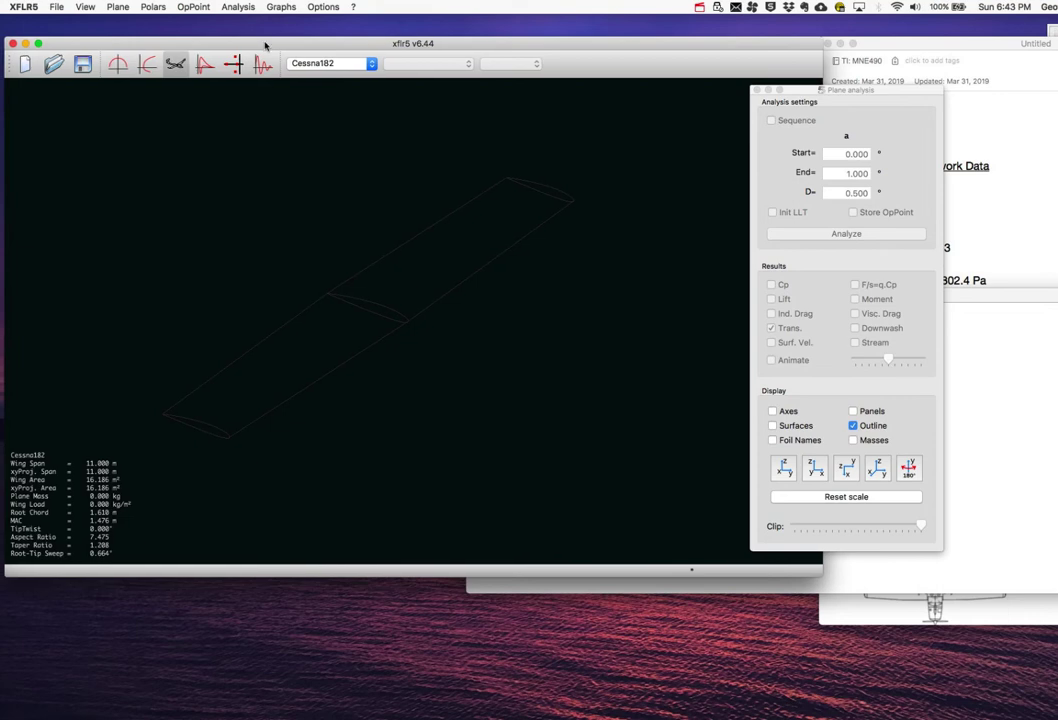
Start a new analysis definition for the plane with a fixed free stream speed of 75 m/s
left_click(238, 7)
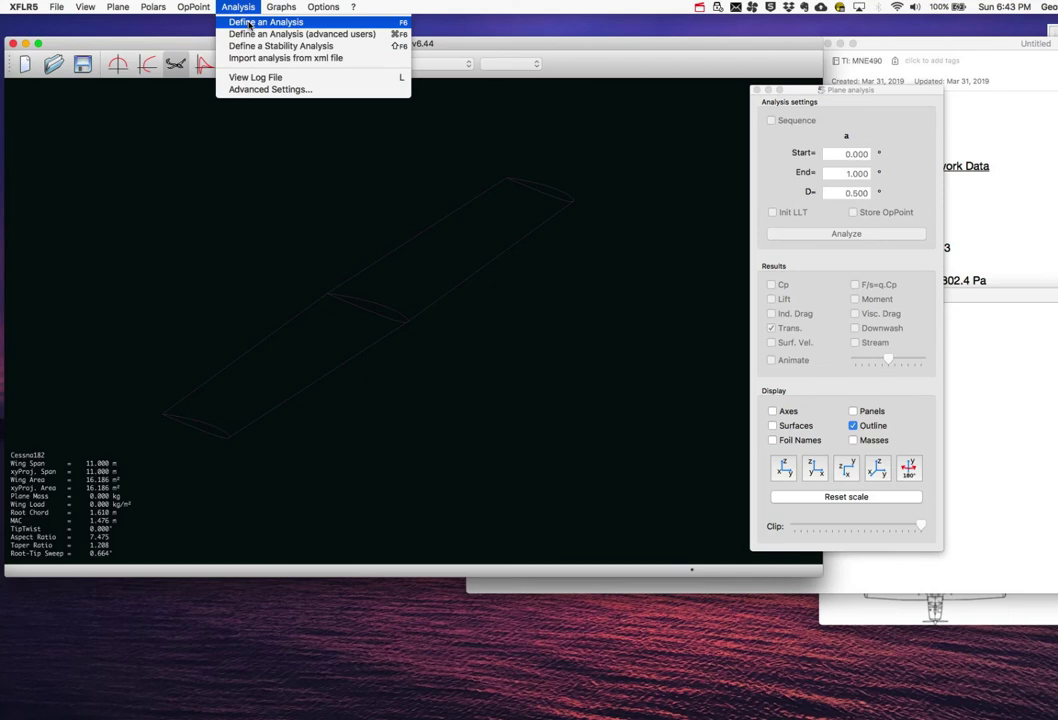
left_click(249, 23)
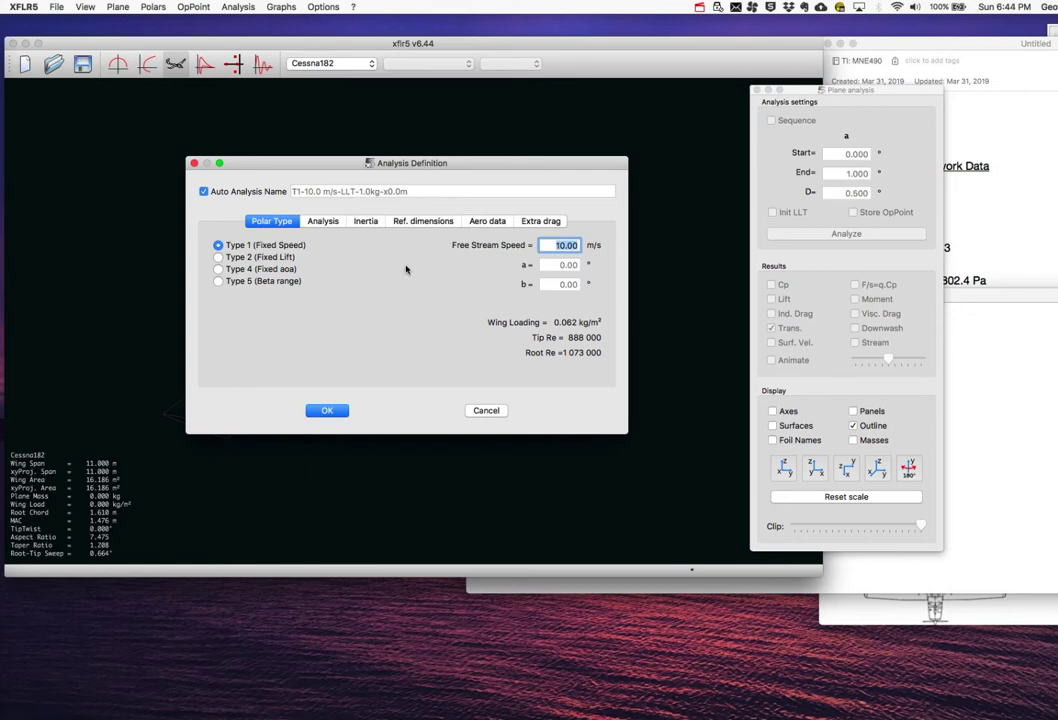
left_click(566, 245)
key("BackSpace")
key("BackSpace")
type("75")
Choose Ring vortex (VLM2) as the analysis method and keep the Viscous option enabled
left_click(324, 221)
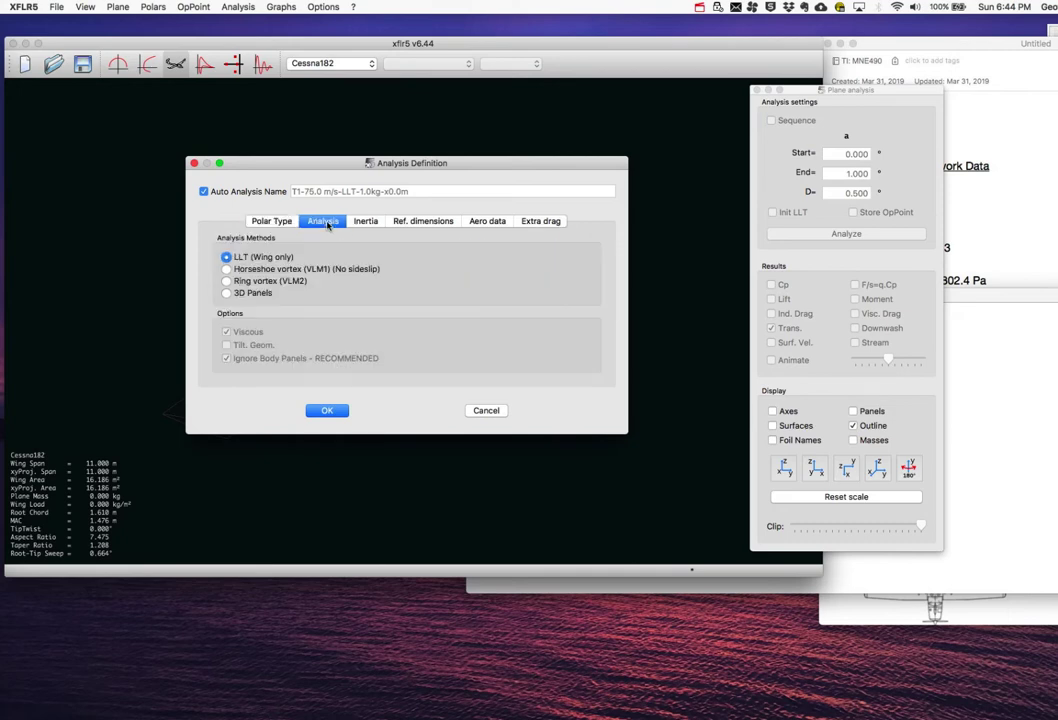
left_click(225, 282)
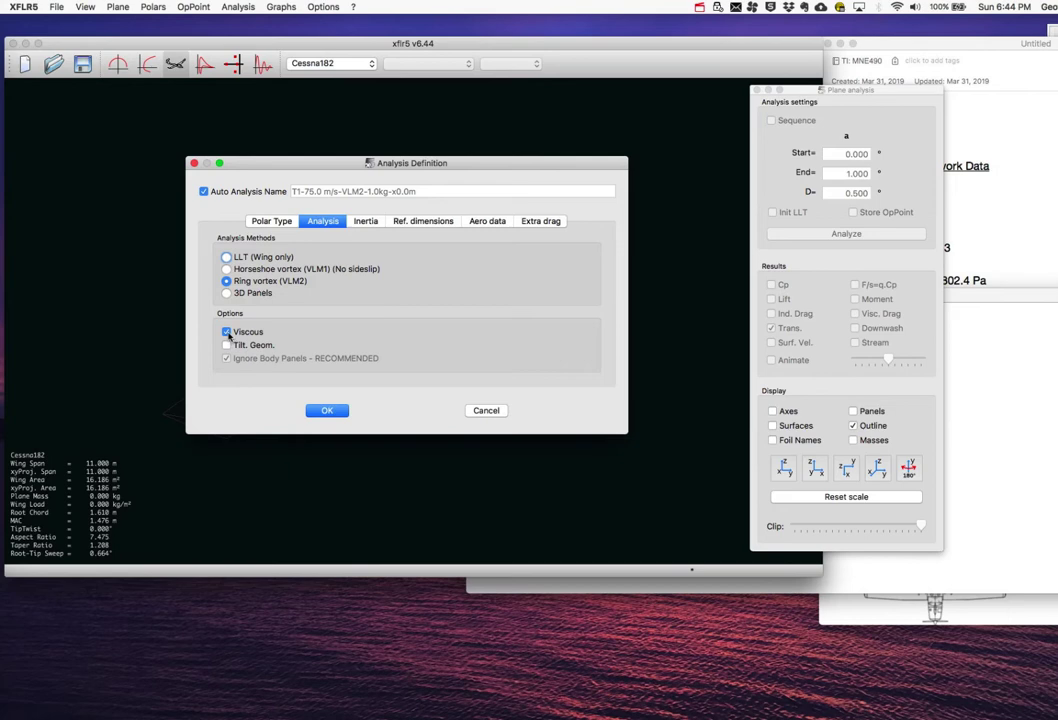
left_click(227, 333)
left_click(227, 332)
Set the plane mass to 1400 kg and review the reference dimensions for the aero coefficients
left_click(364, 222)
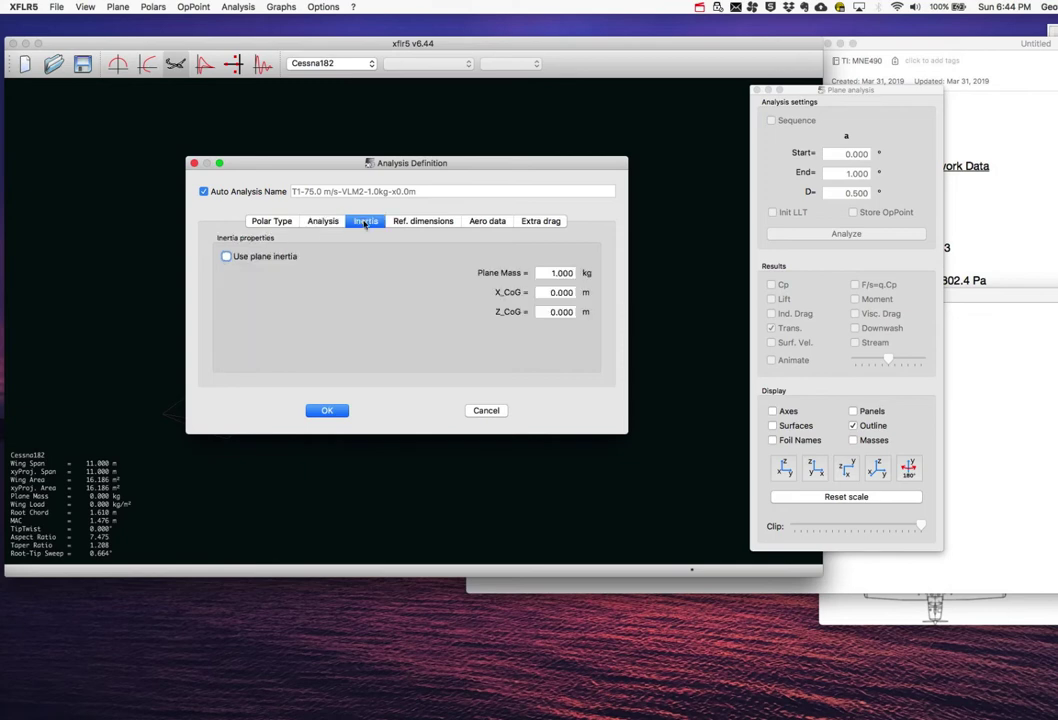
left_click(554, 273)
type("400")
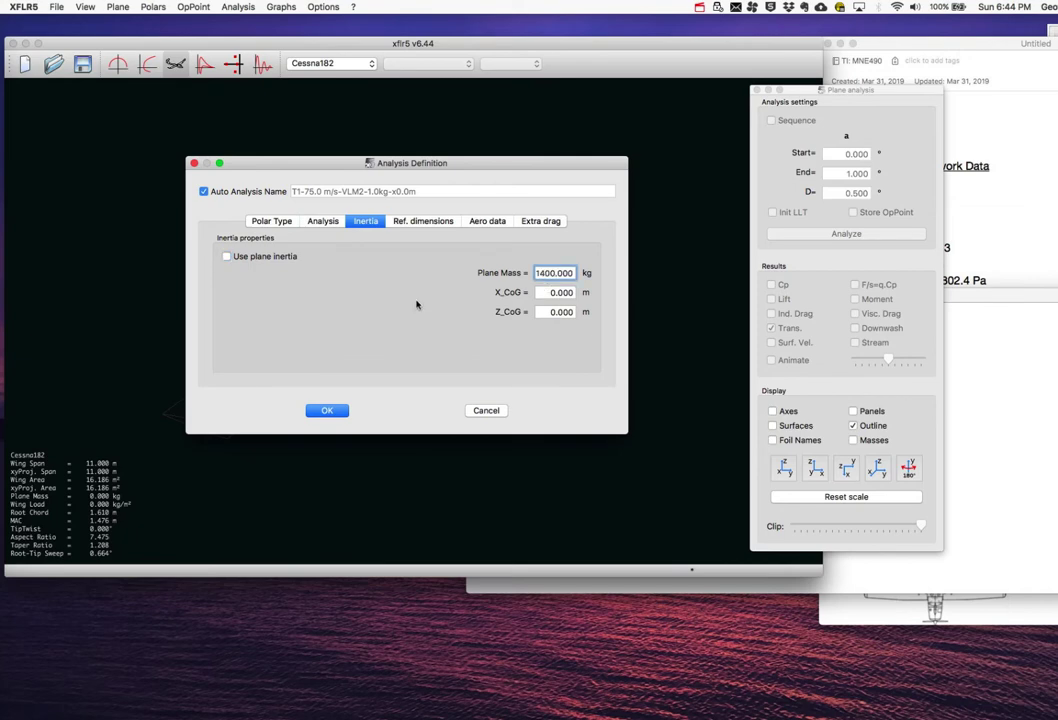
left_click(421, 223)
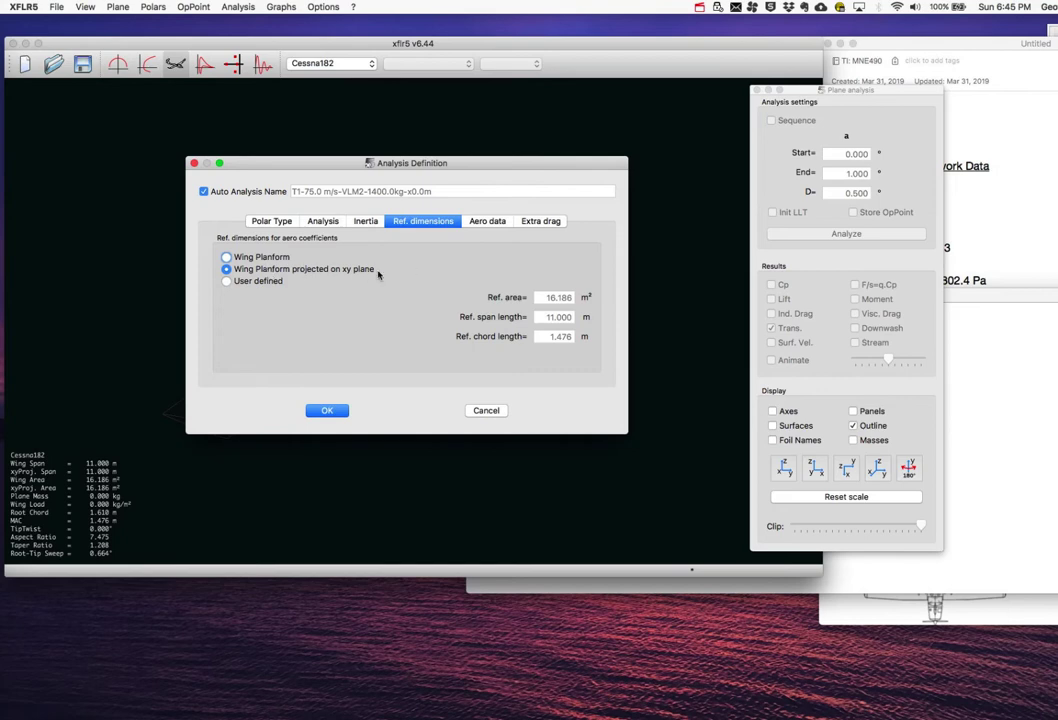
Open the analysis's air data settings and uncover the Evernote homework data by moving the Plane analysis window aside
left_click(485, 221)
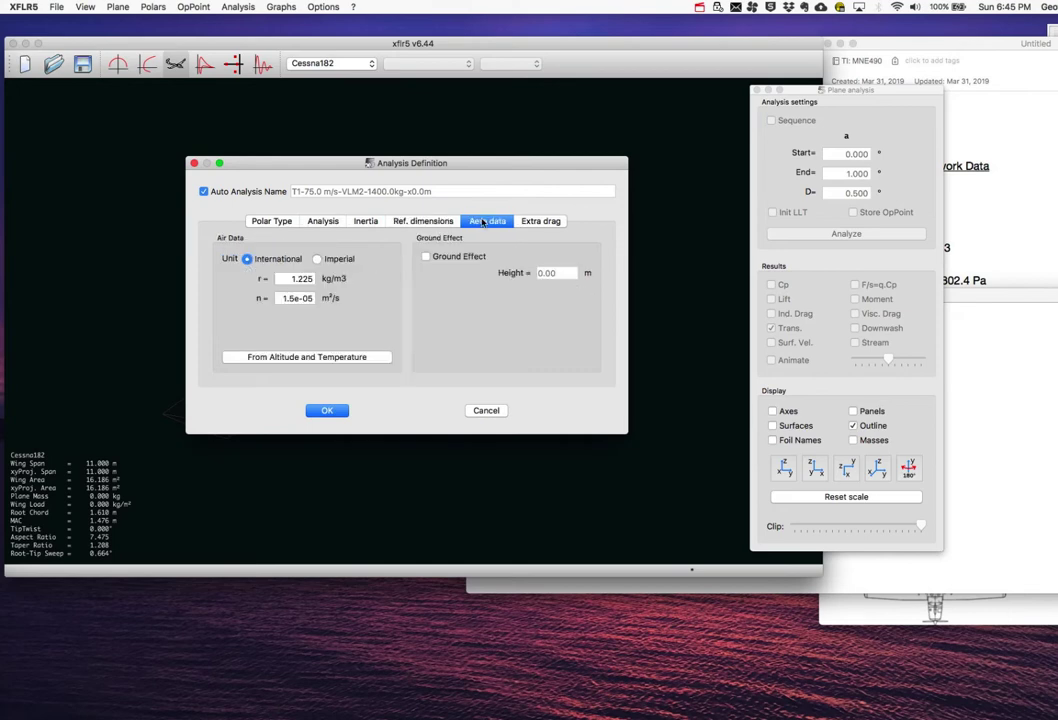
left_click(994, 286)
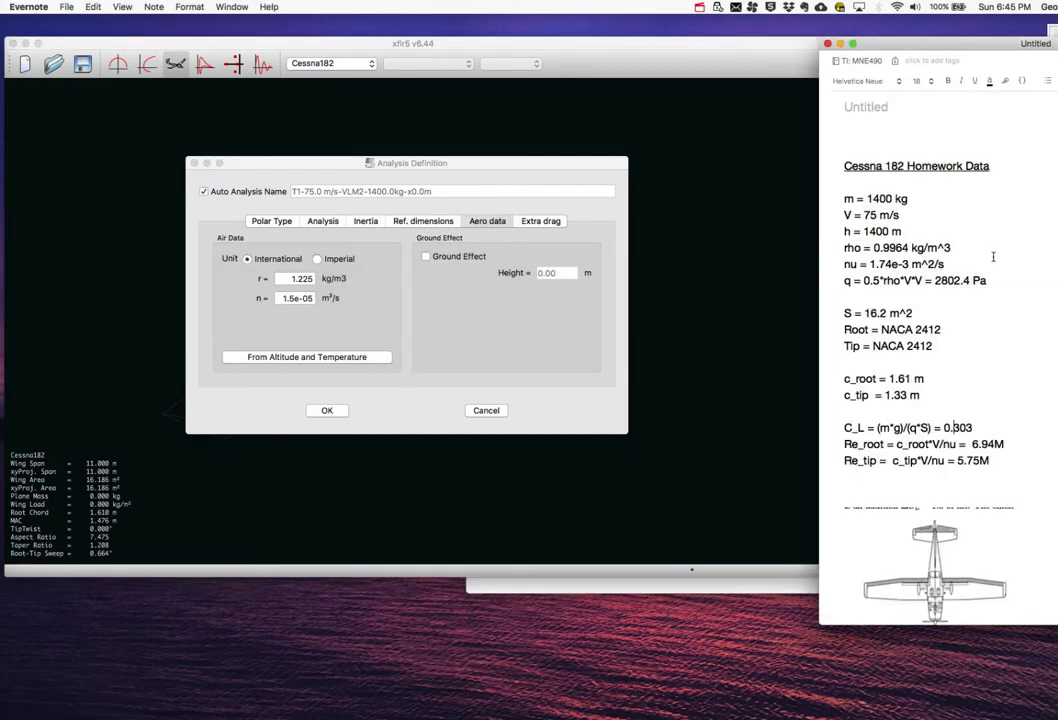
left_click(285, 280)
double_click(285, 280)
left_click_drag(842, 94, 724, 116)
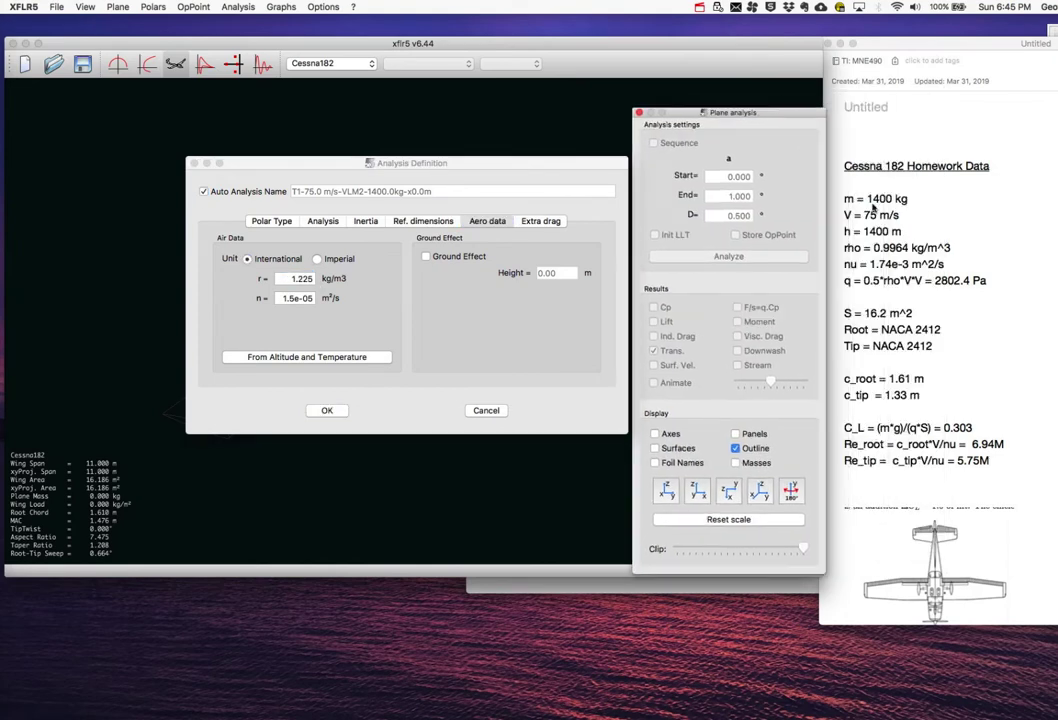
left_click(876, 248)
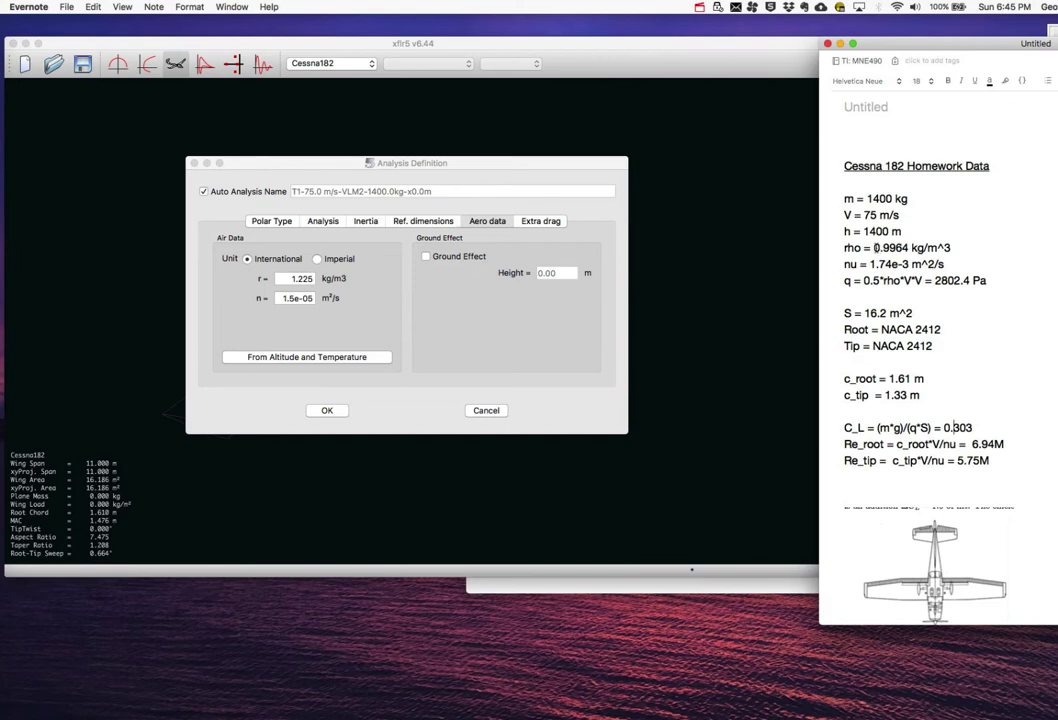
Set the air density to 0.996 kg/m3 and the kinematic viscosity to 1.74e-05 m²/s
left_click(287, 279)
left_click_drag(287, 279, 321, 279)
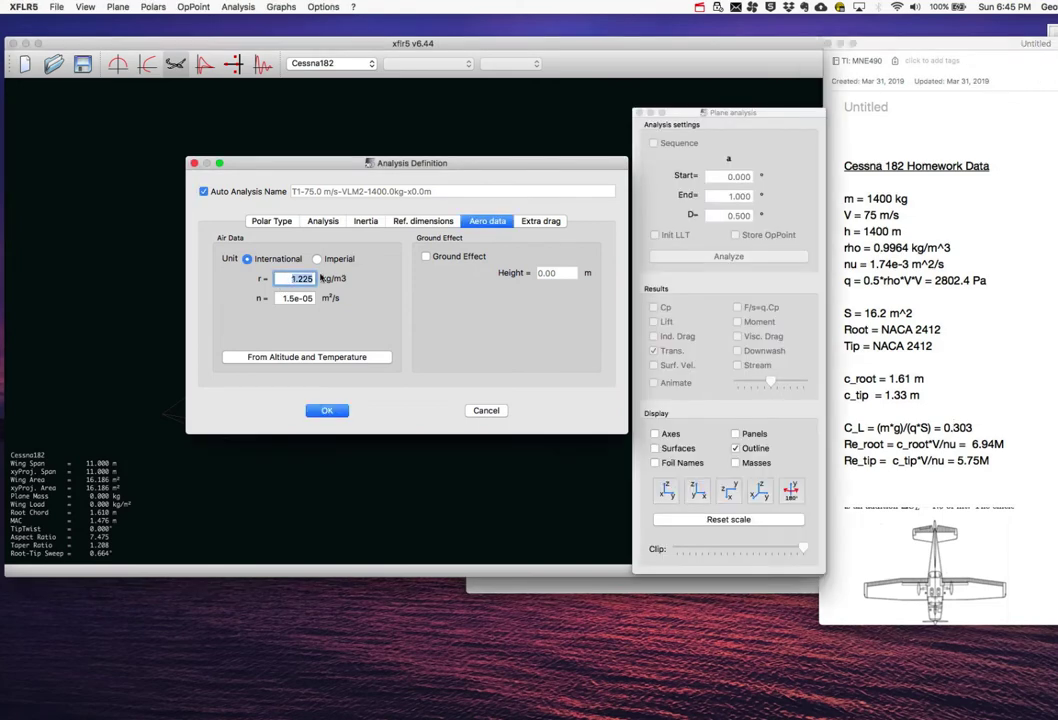
type("0.996")
key("Tab")
left_click(283, 298)
key("Delete")
type("74")
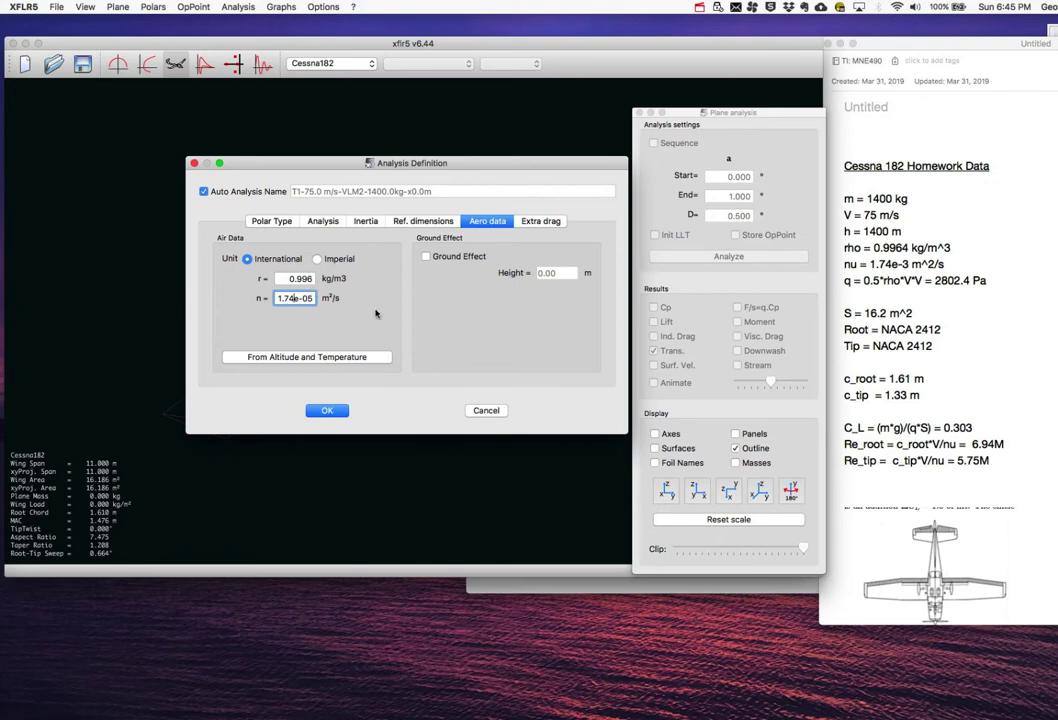
Review the analysis definition's extra drag, reference dimensions, inertia, polar type, analysis method and air data against the homework data
left_click(537, 223)
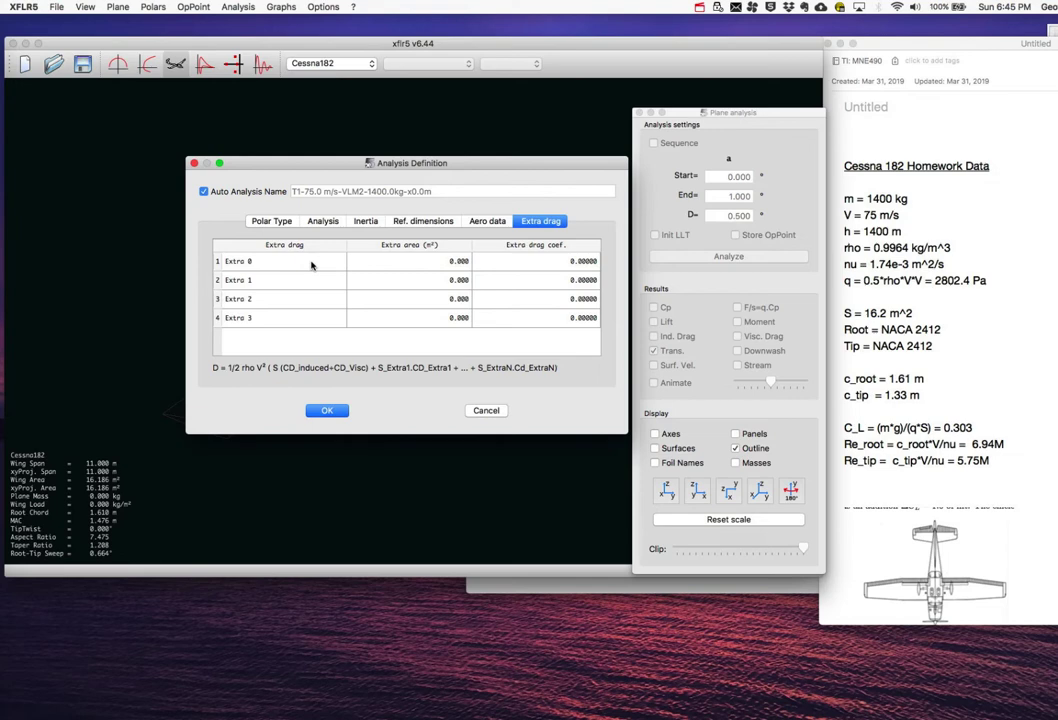
left_click(490, 222)
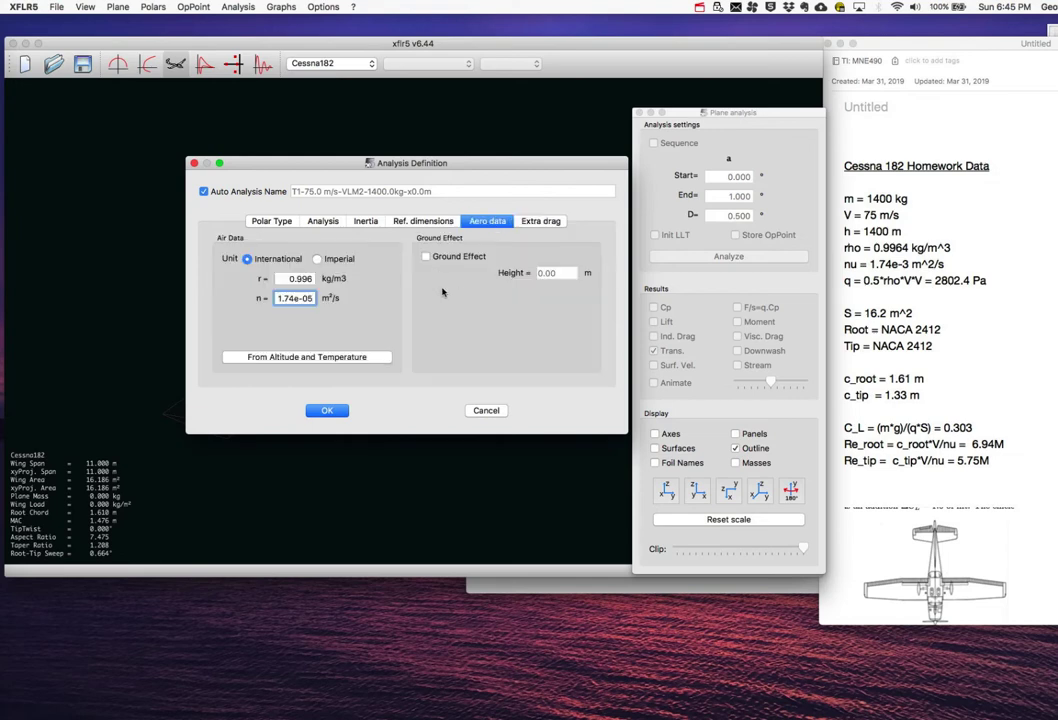
left_click(410, 223)
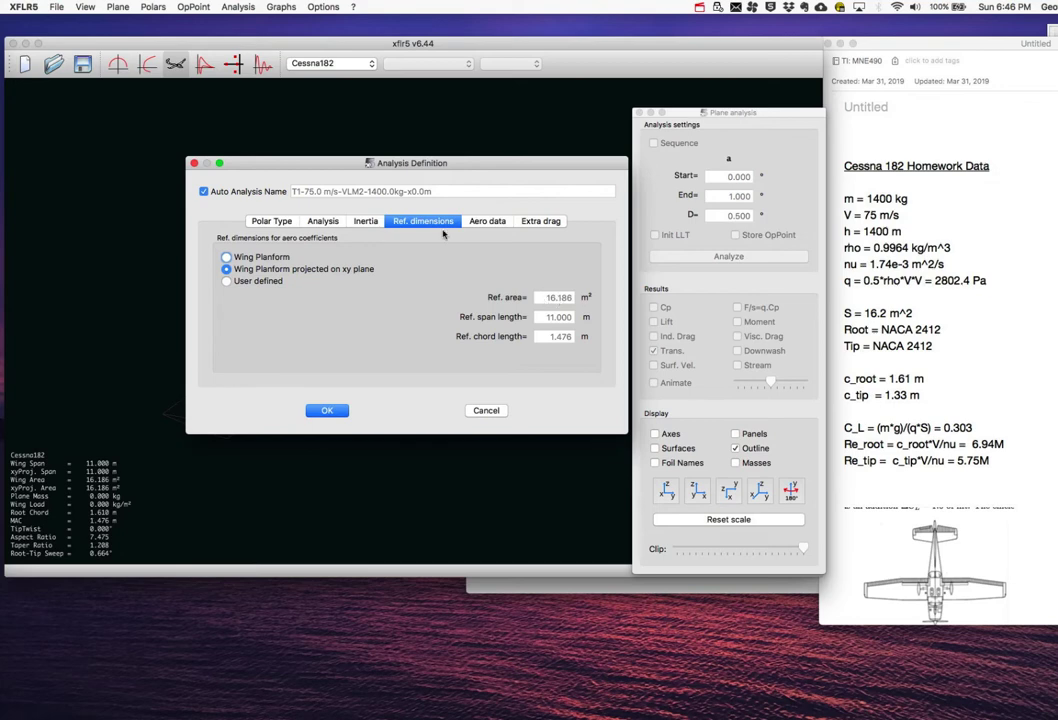
left_click(364, 222)
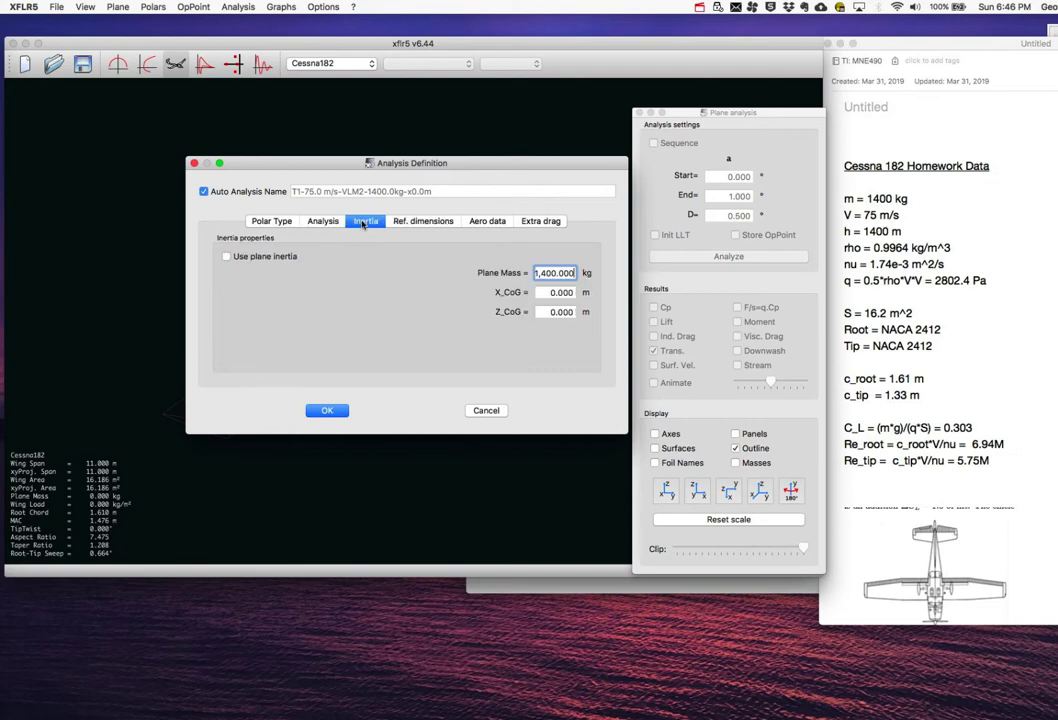
left_click(316, 223)
left_click(271, 222)
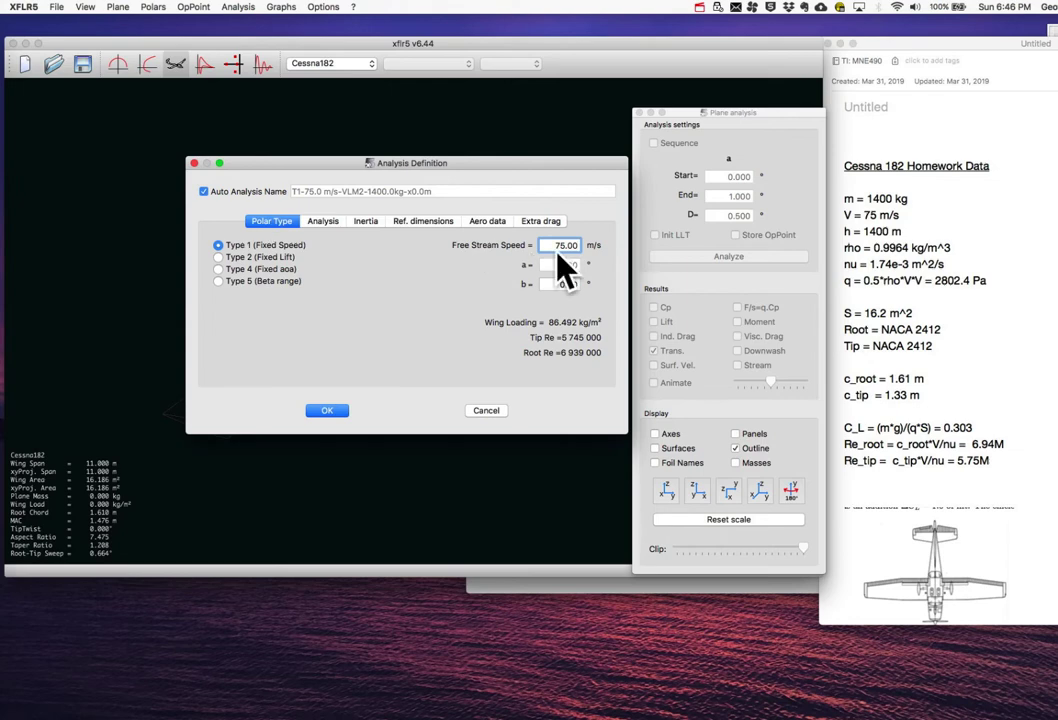
left_click(320, 222)
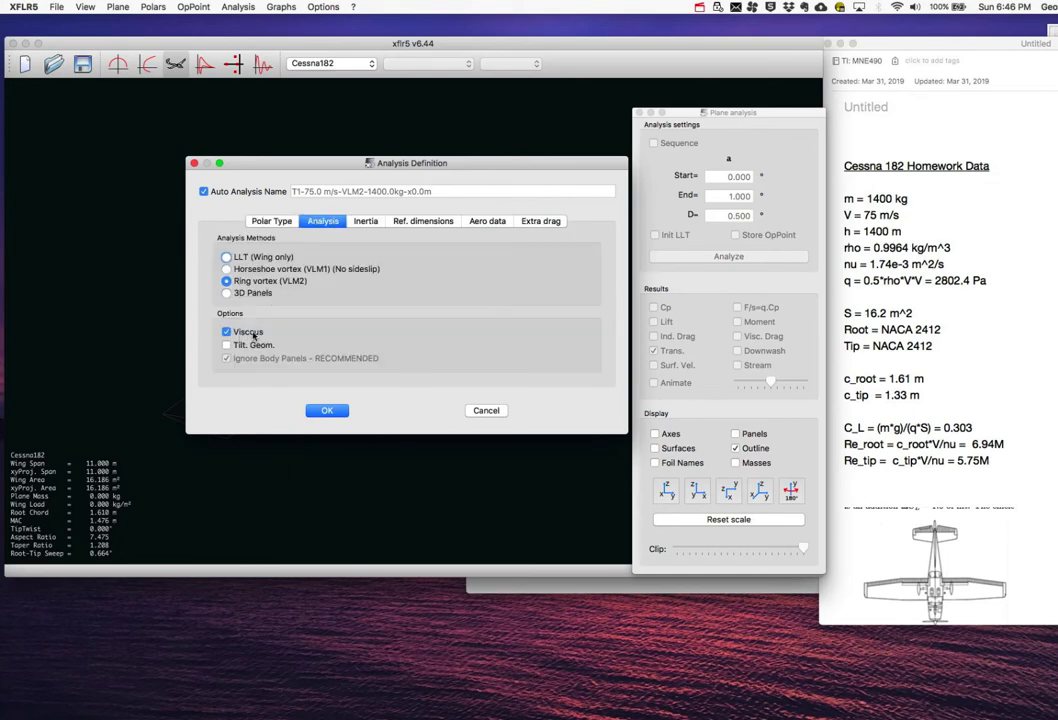
left_click(367, 222)
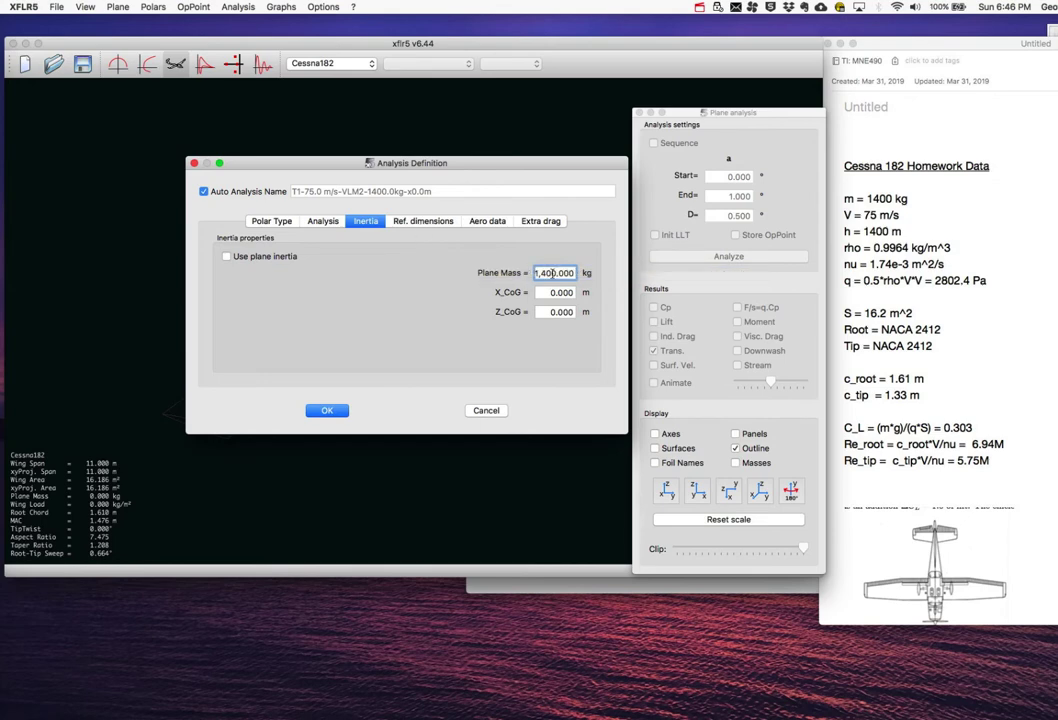
left_click(409, 224)
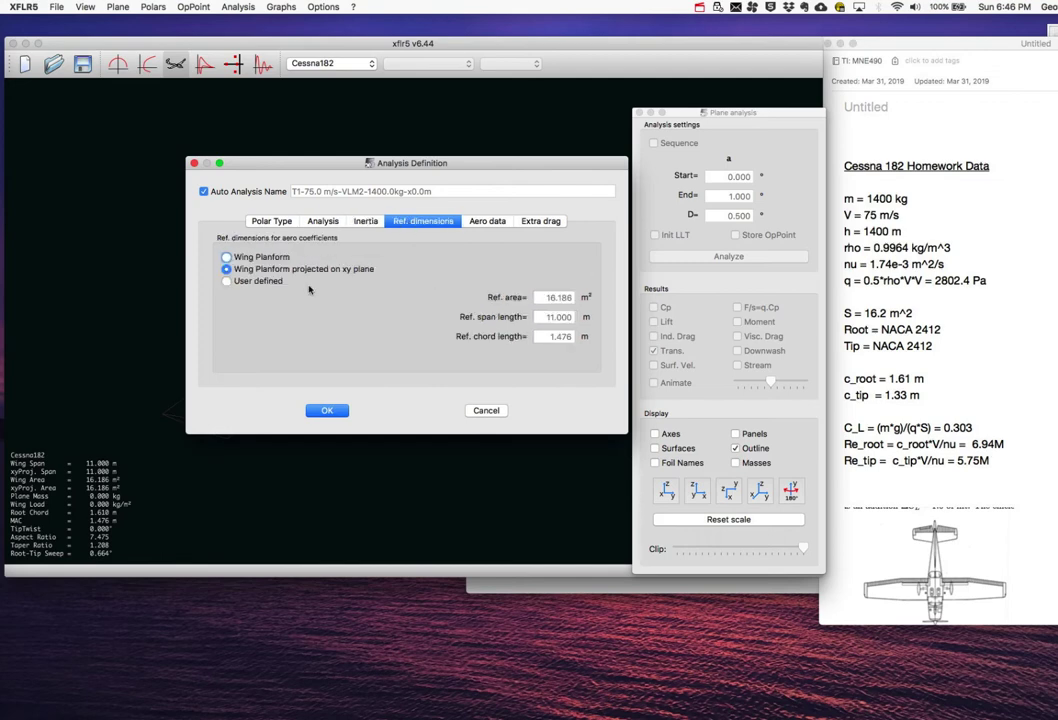
left_click(489, 222)
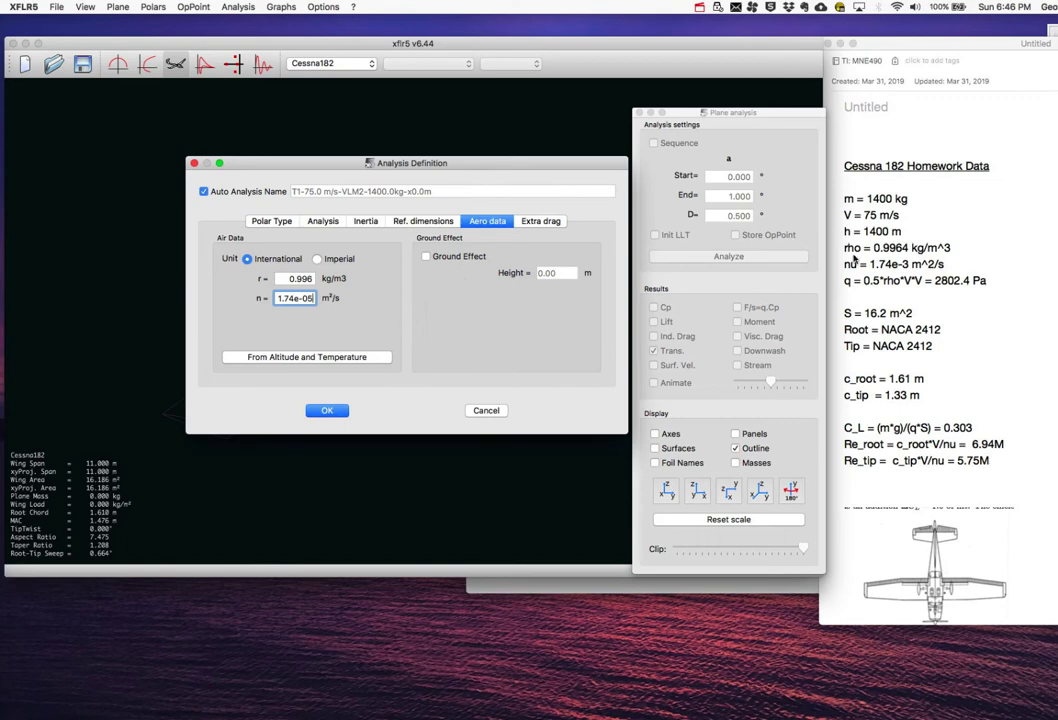
Correct the altitude h in the Evernote homework data to 2100 m, and return to the XFLR5 analysis definition
left_click_drag(864, 231, 877, 231)
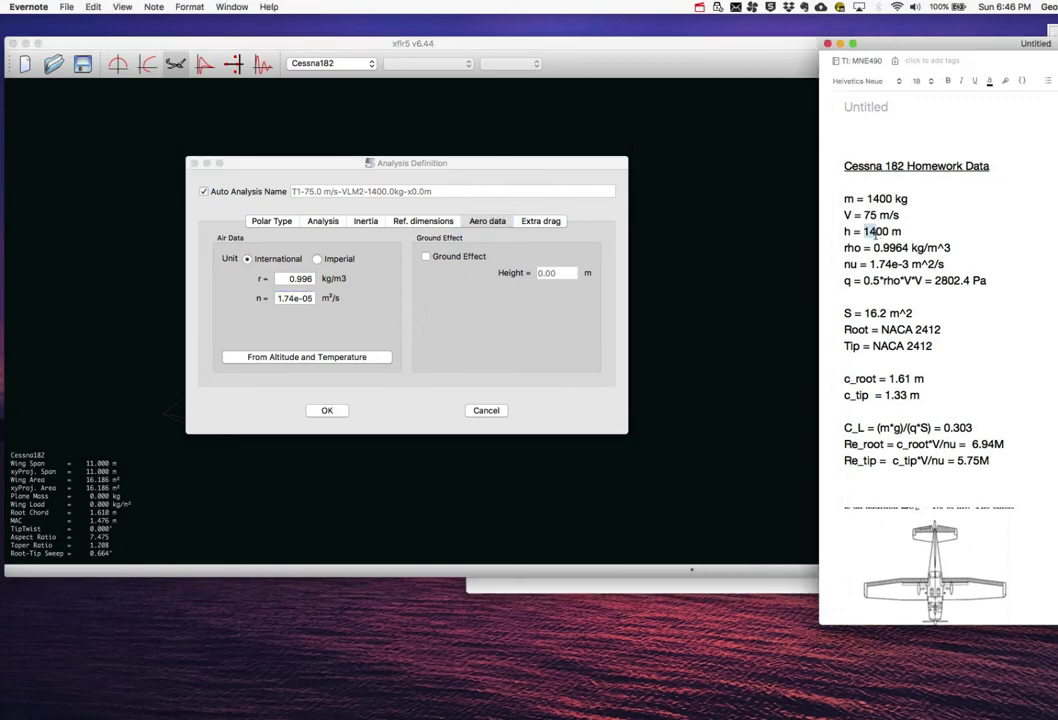
type("21")
left_click(464, 249)
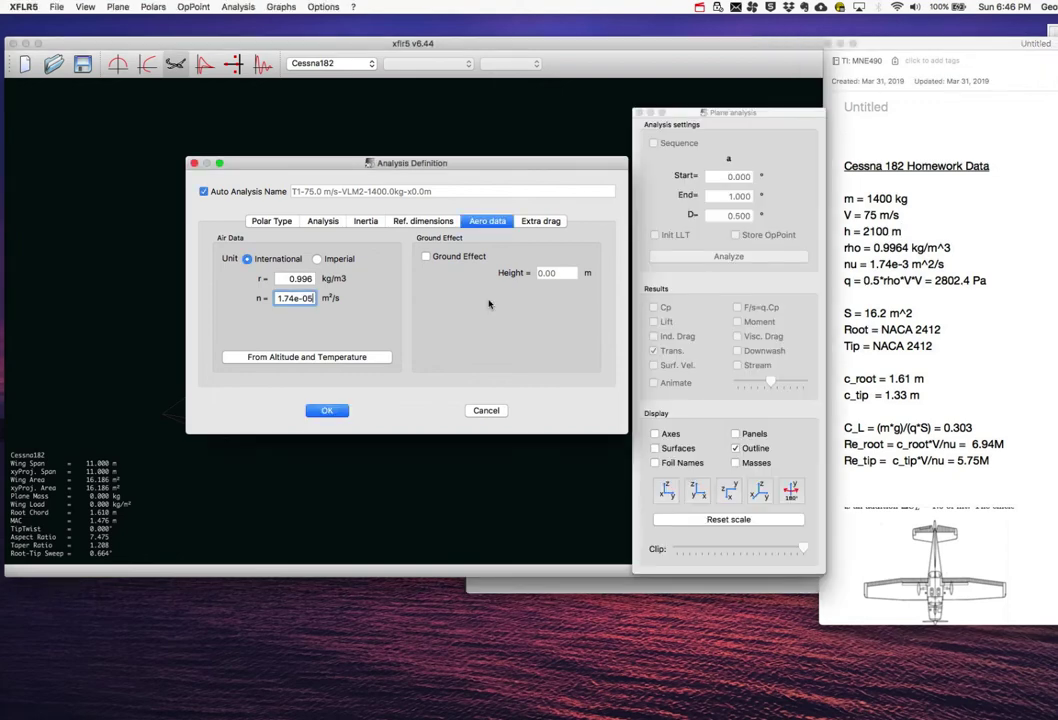
Check the extra drag and polar type settings, move the Plane analysis window aside, and accept the analysis definition
left_click(540, 221)
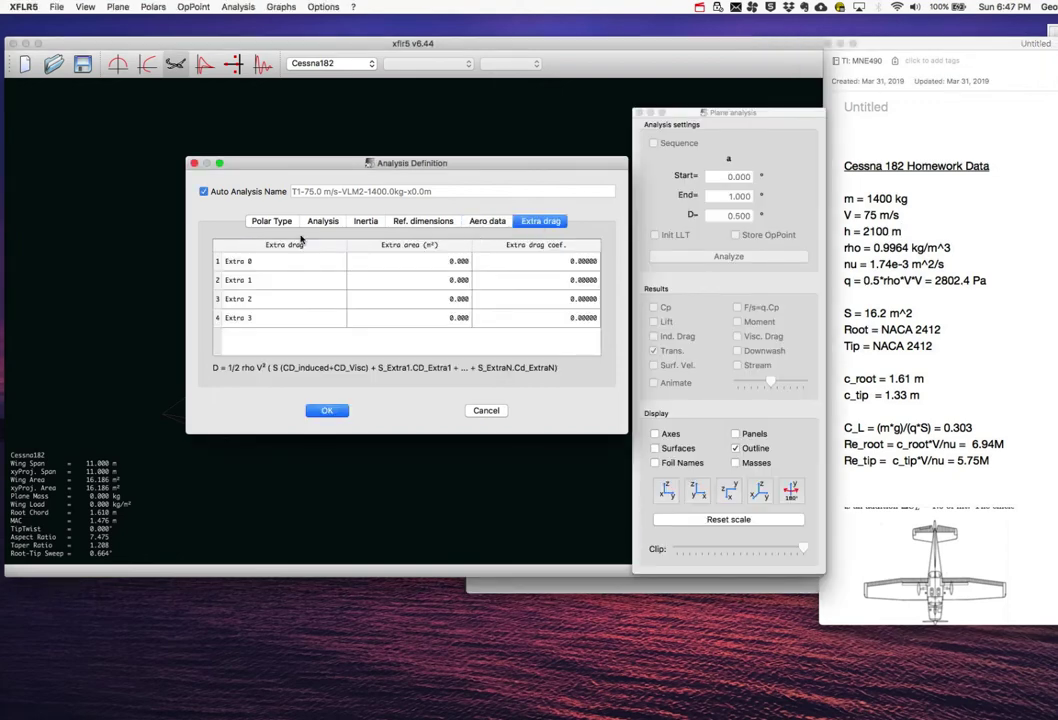
left_click(271, 221)
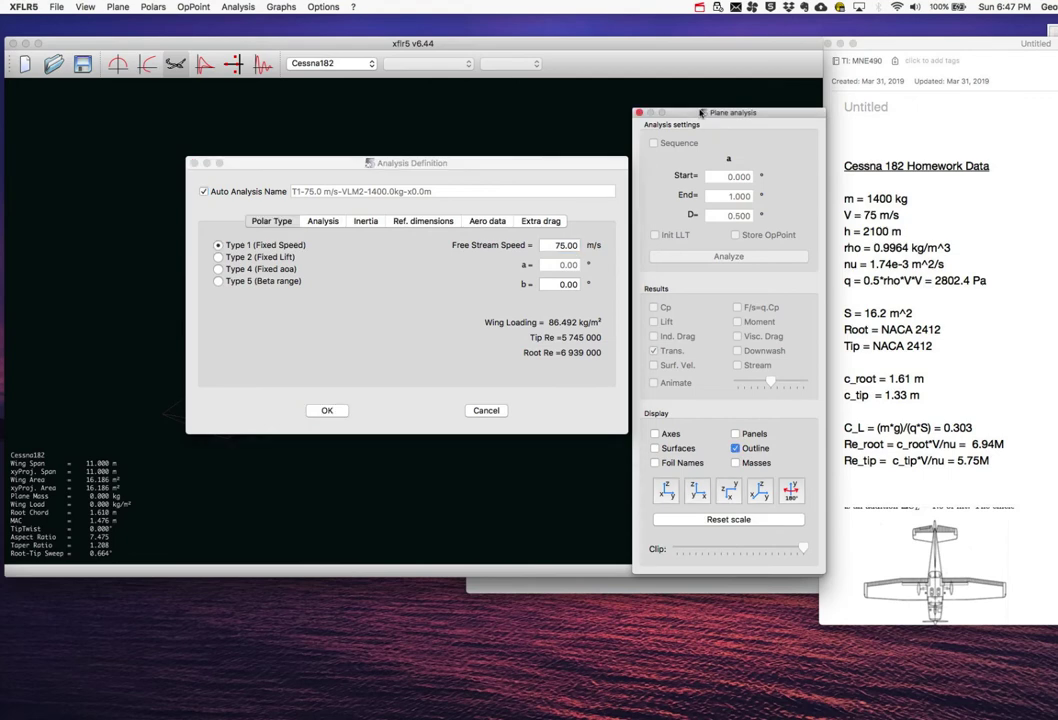
left_click_drag(706, 114, 874, 123)
left_click(333, 413)
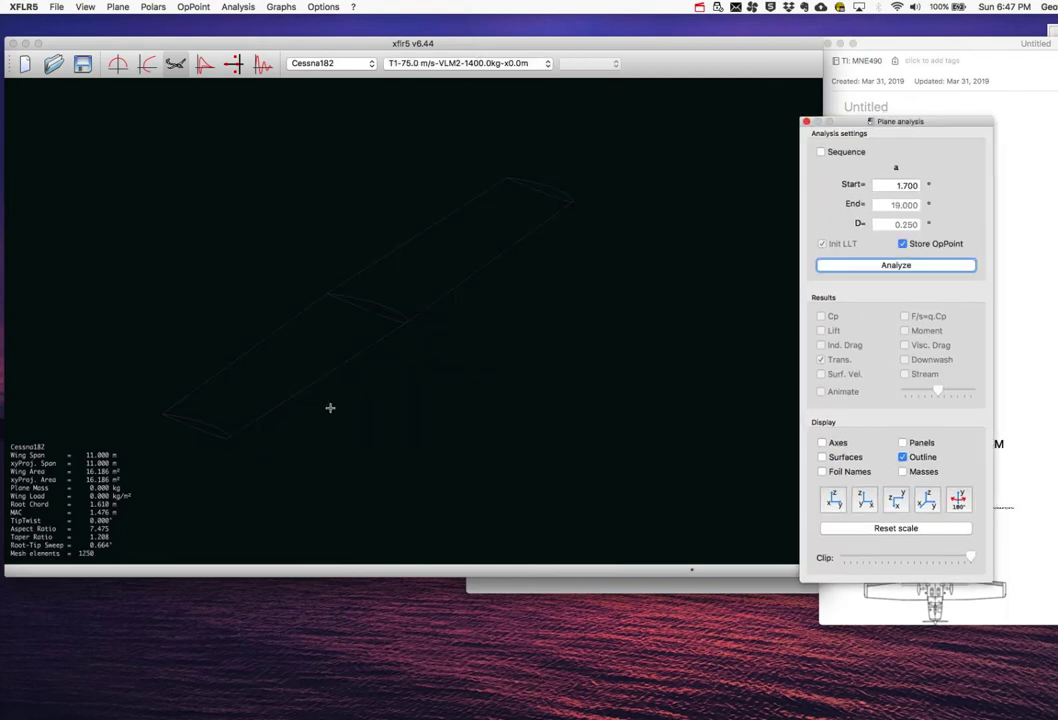
left_click(807, 122)
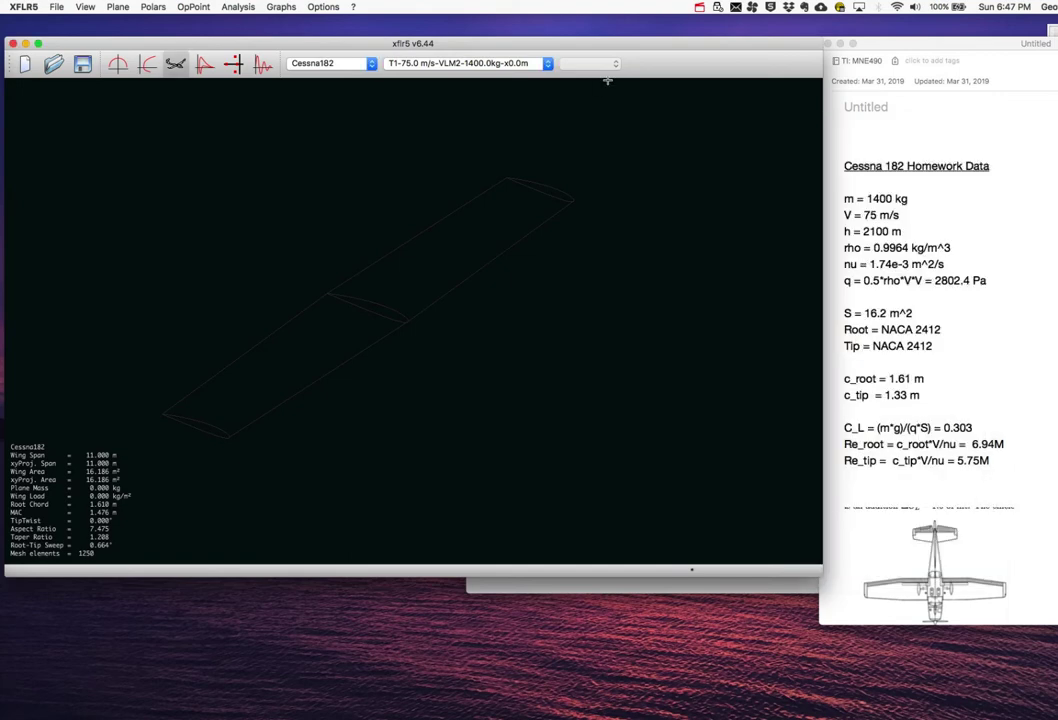
left_click(456, 47)
left_click(323, 7)
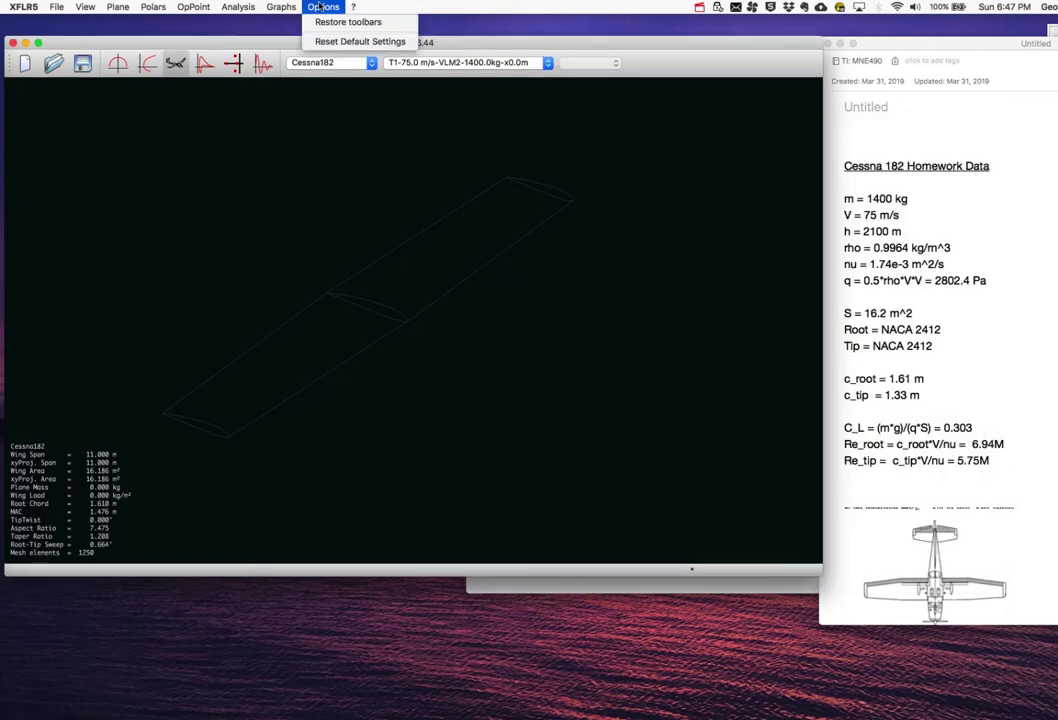
left_click(326, 23)
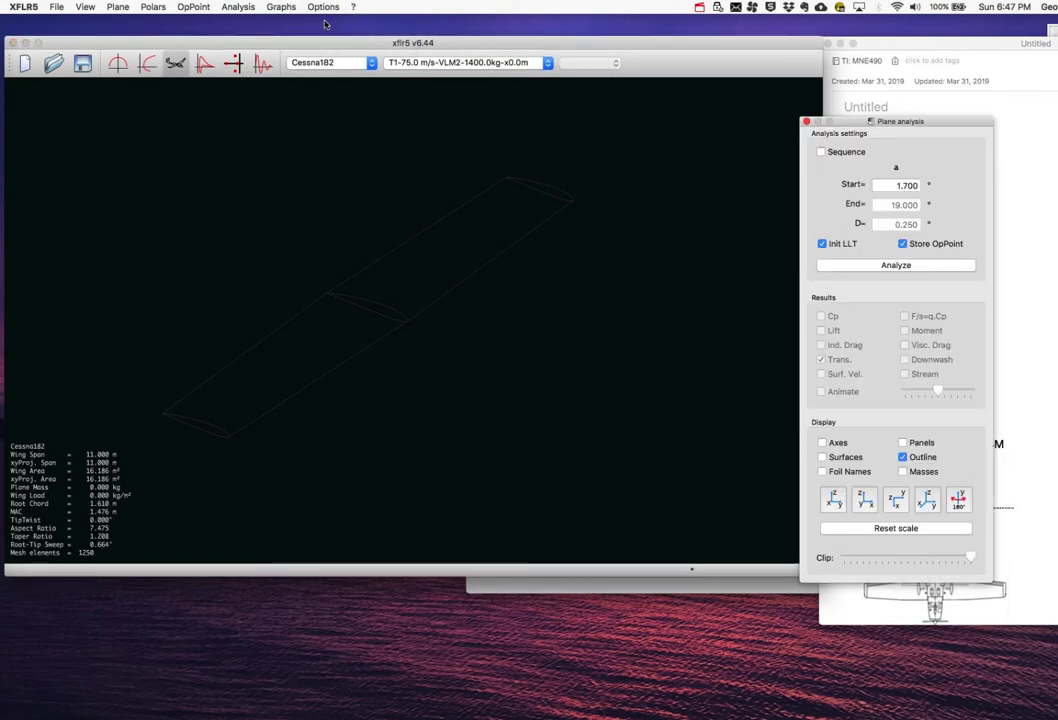
Place the Plane analysis window beside the wing view and analyze the wing at a 1° angle of attack
left_click_drag(851, 114, 884, 107)
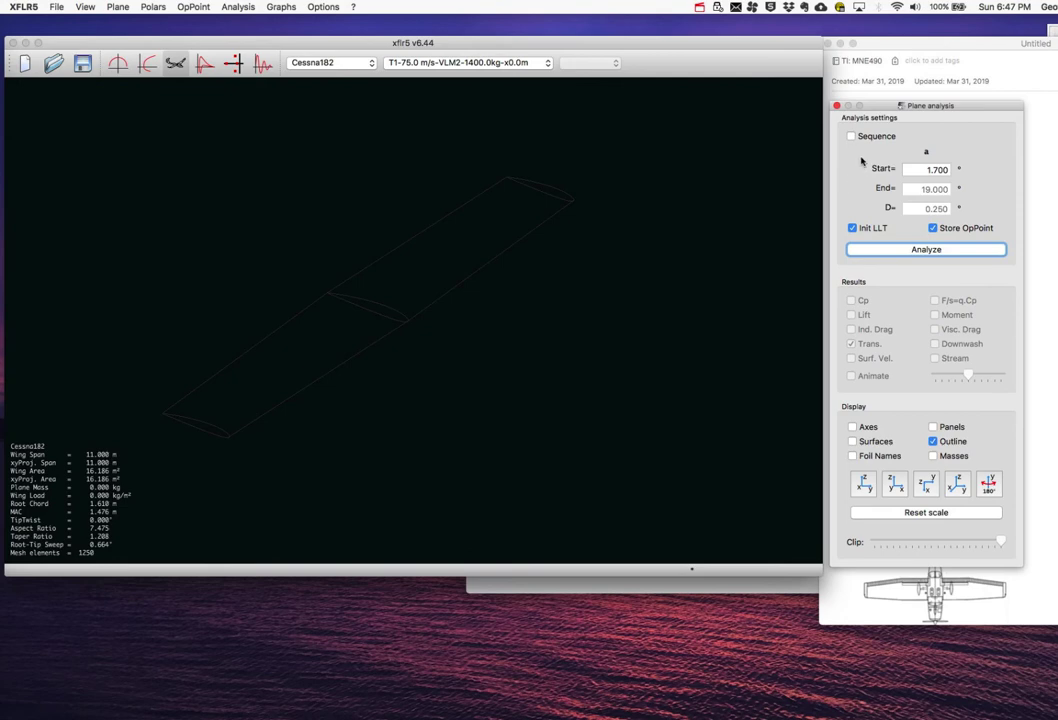
left_click_drag(885, 106, 879, 107)
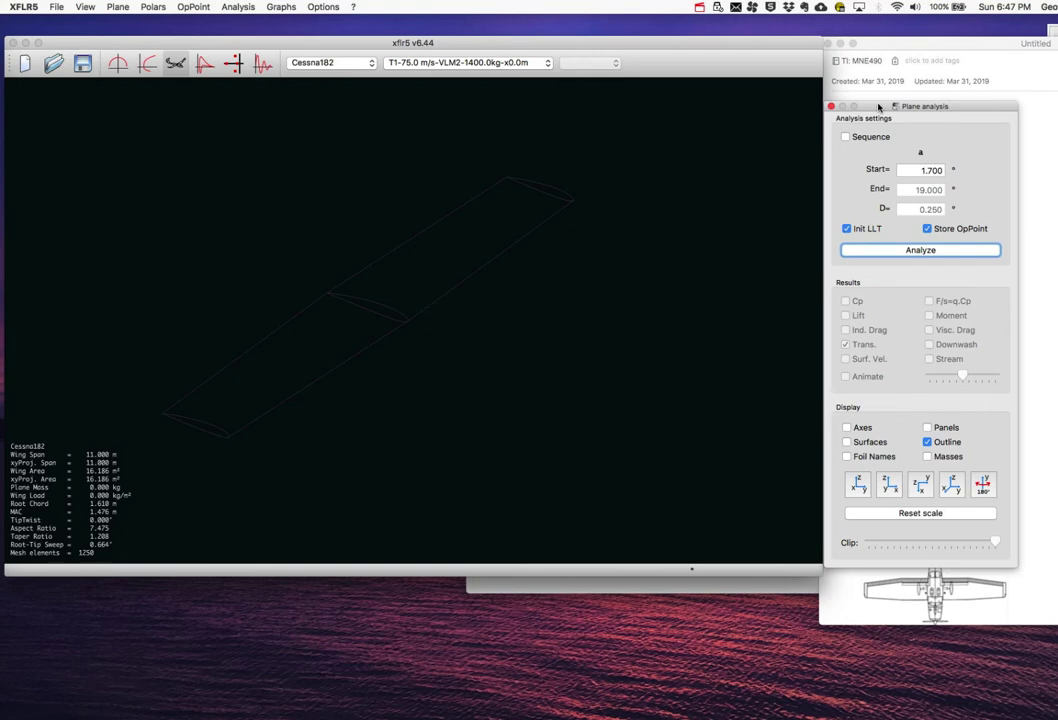
left_click_drag(879, 107, 878, 107)
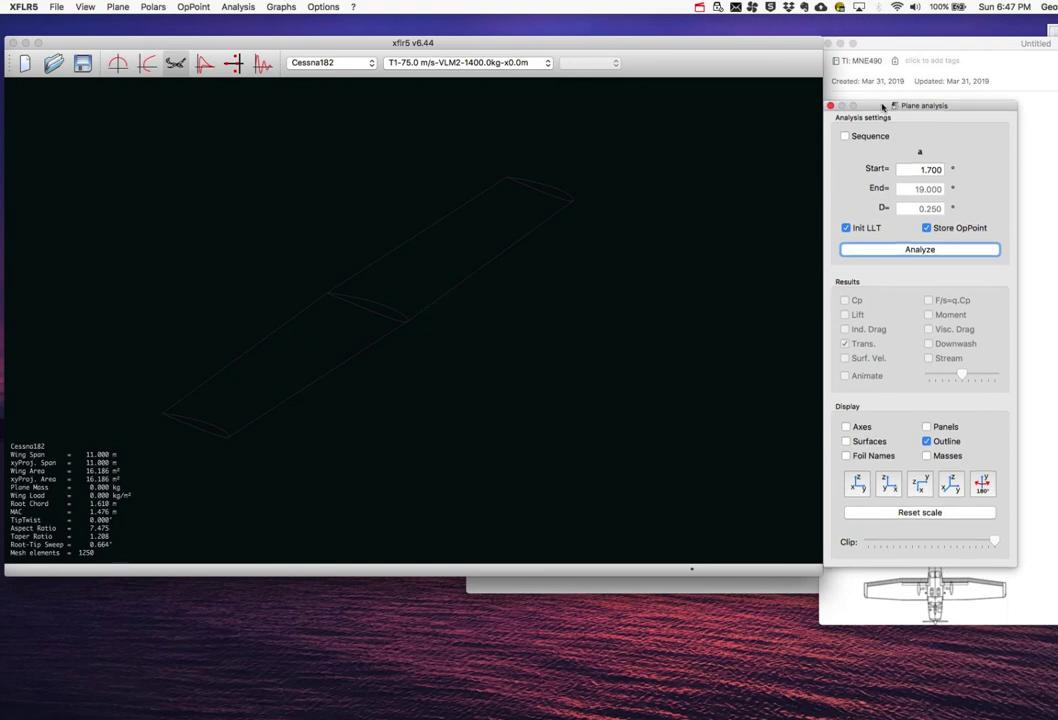
left_click_drag(900, 170, 940, 170)
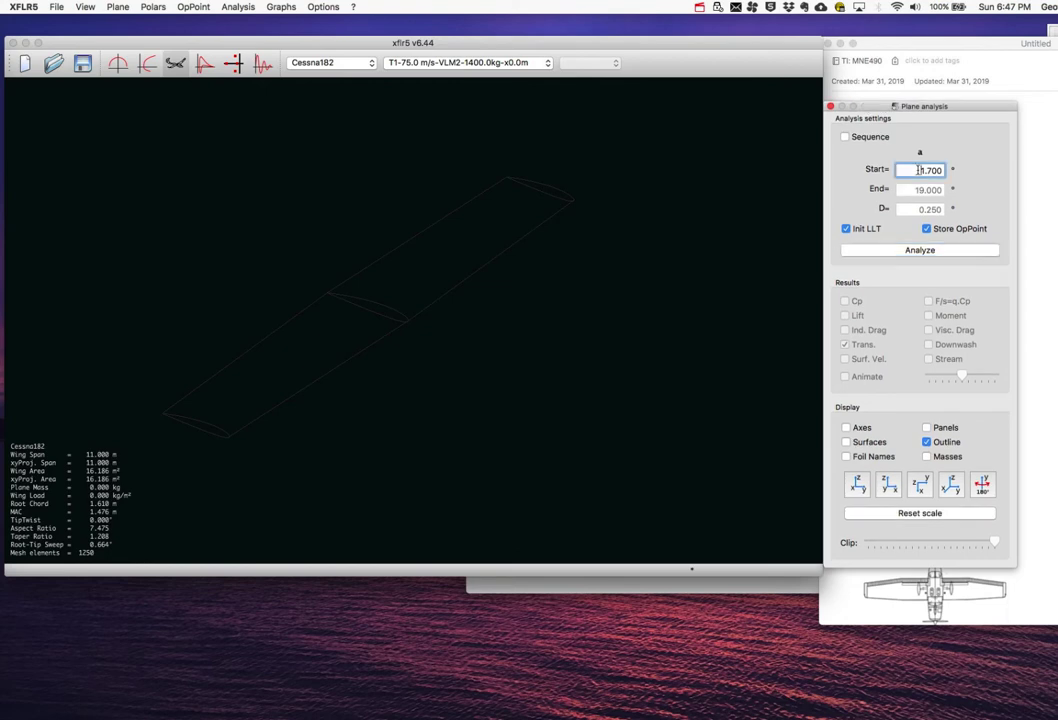
type("1")
left_click_drag(872, 108, 961, 117)
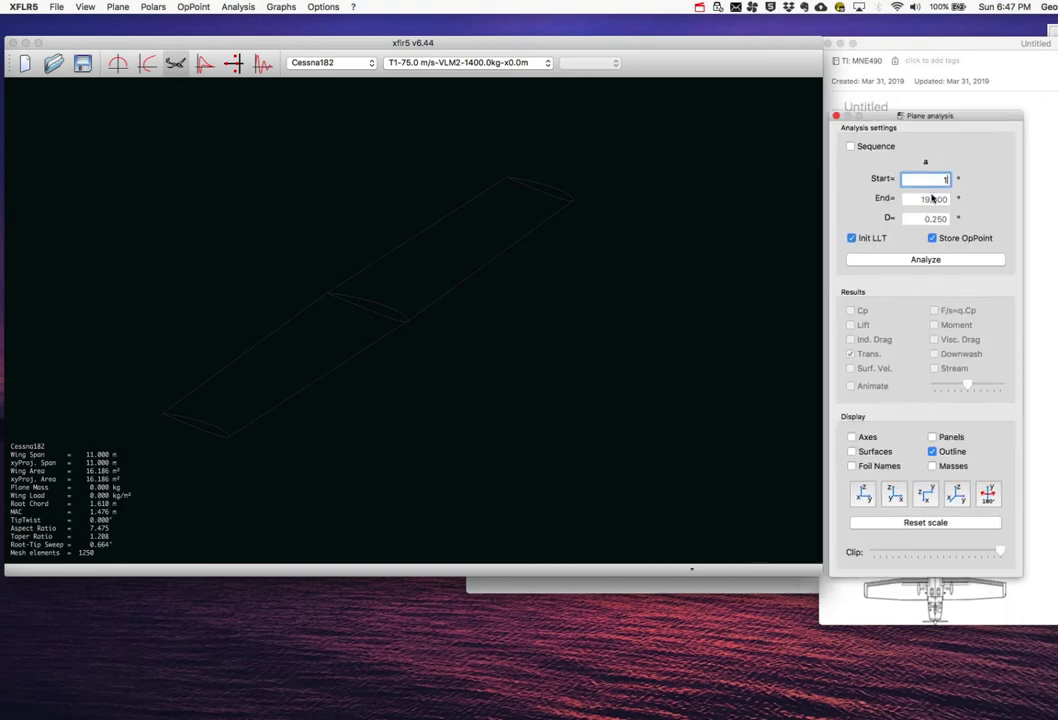
left_click(890, 260)
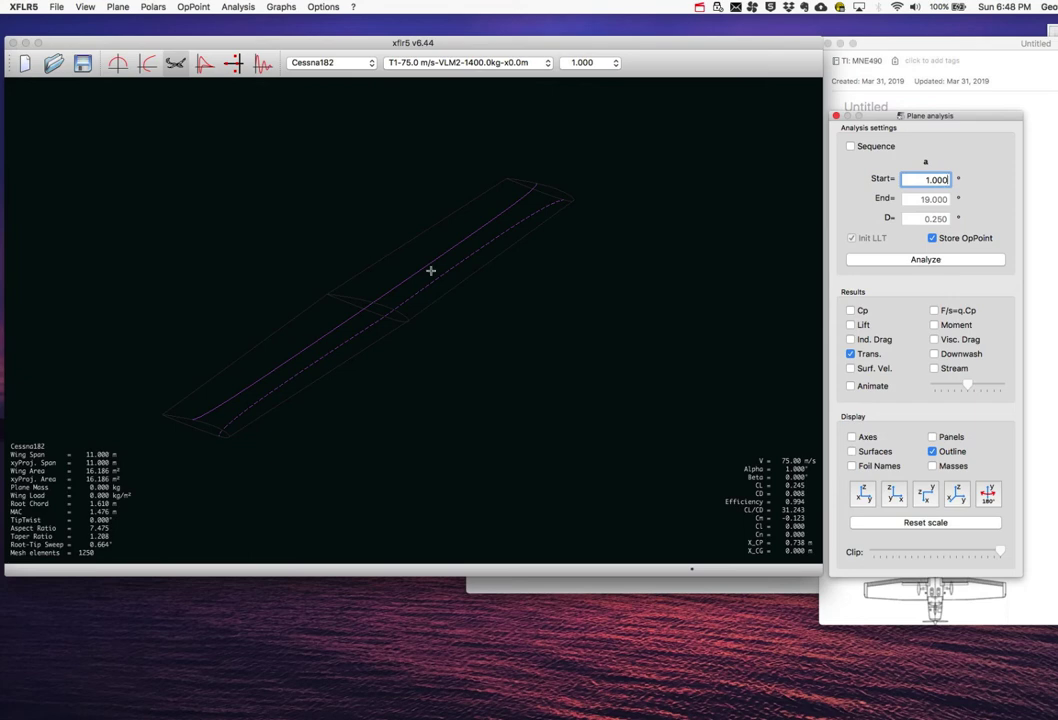
Hide the transition lines and display the mesh panels on the wing
left_click(851, 354)
mouse_move(311, 43)
left_mouse_down()
mouse_move(594, 102)
mouse_move(367, 85)
mouse_move(317, 65)
left_mouse_up()
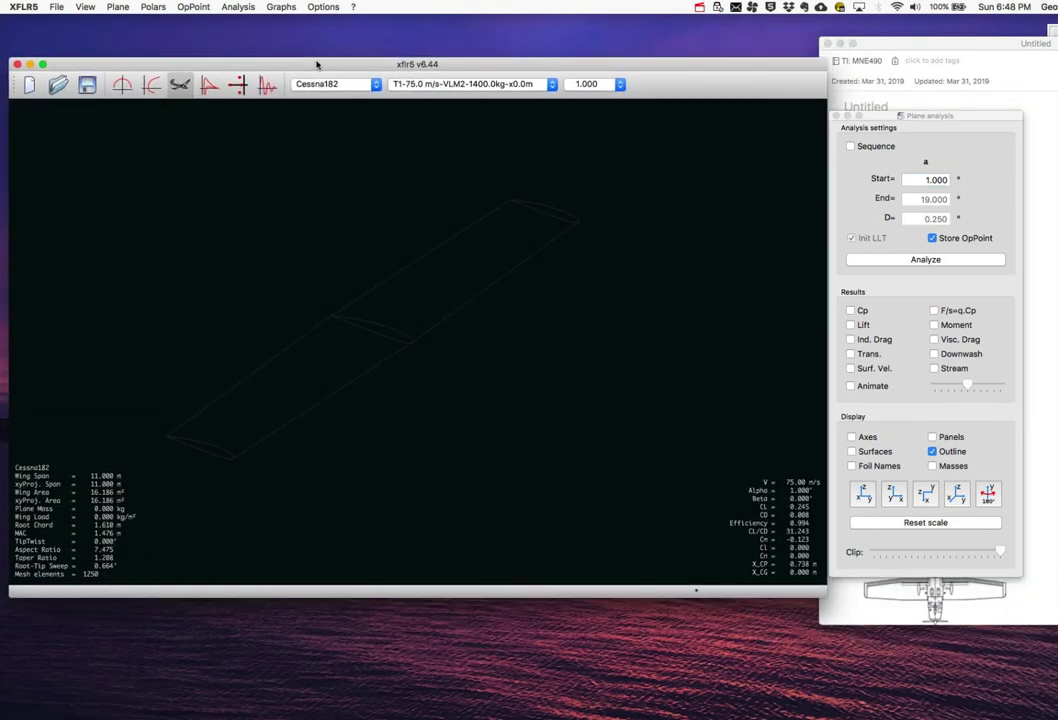
left_click(846, 218)
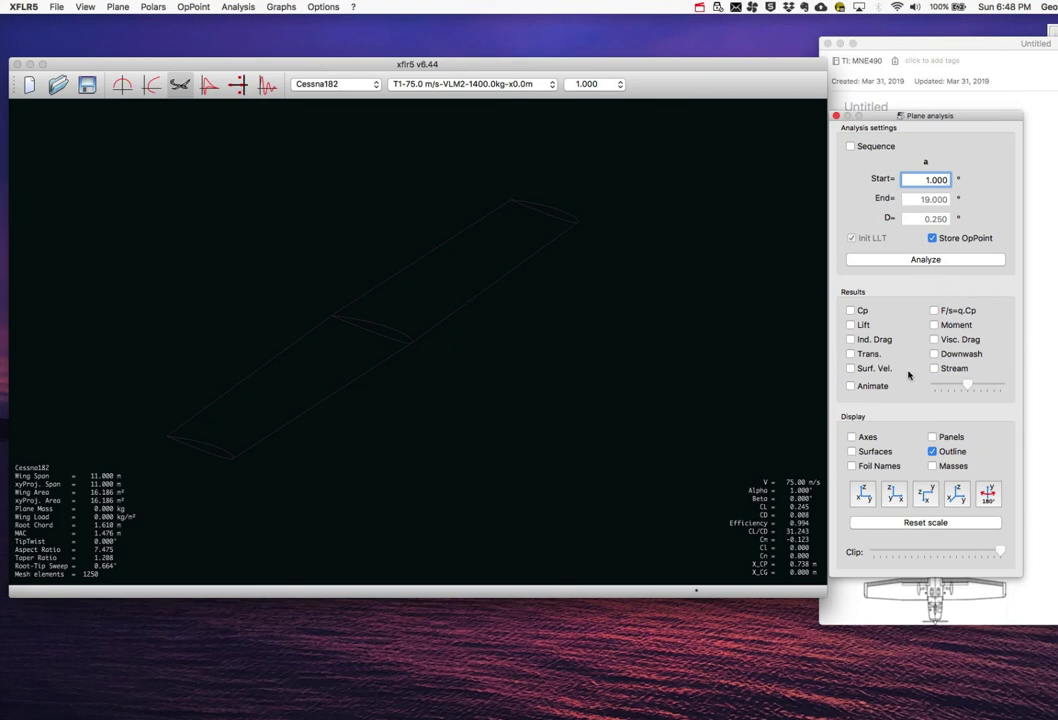
left_click(931, 437)
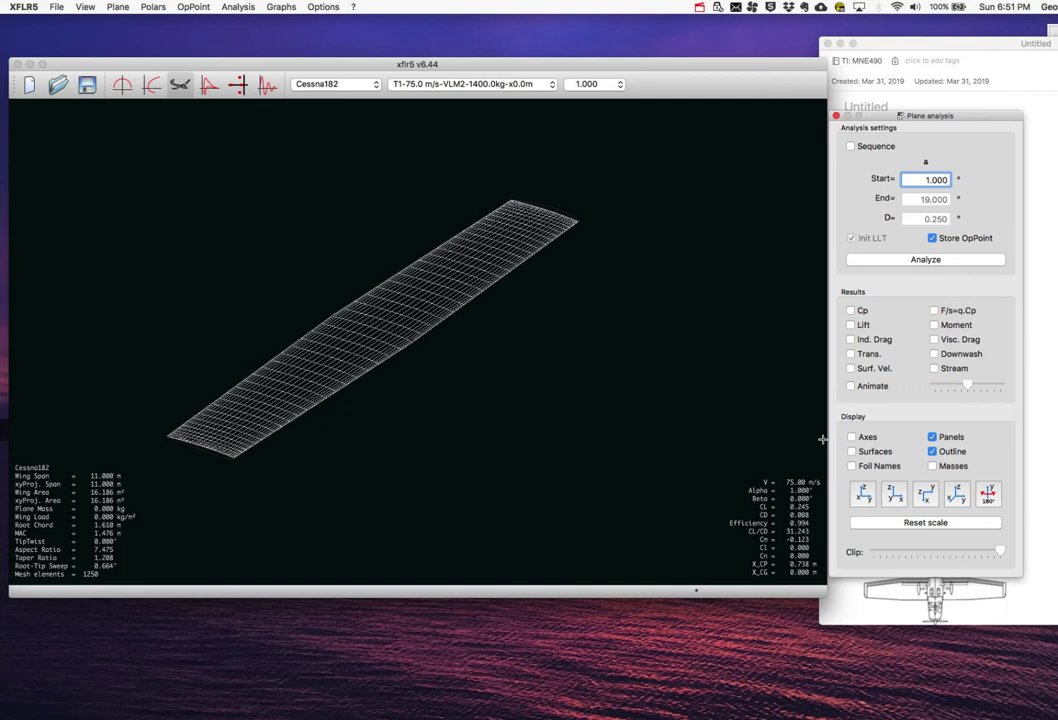
Analyze the wing at a 1.5° angle of attack and again at 1.7°
key("BackSpace")
type("5")
left_click(914, 260)
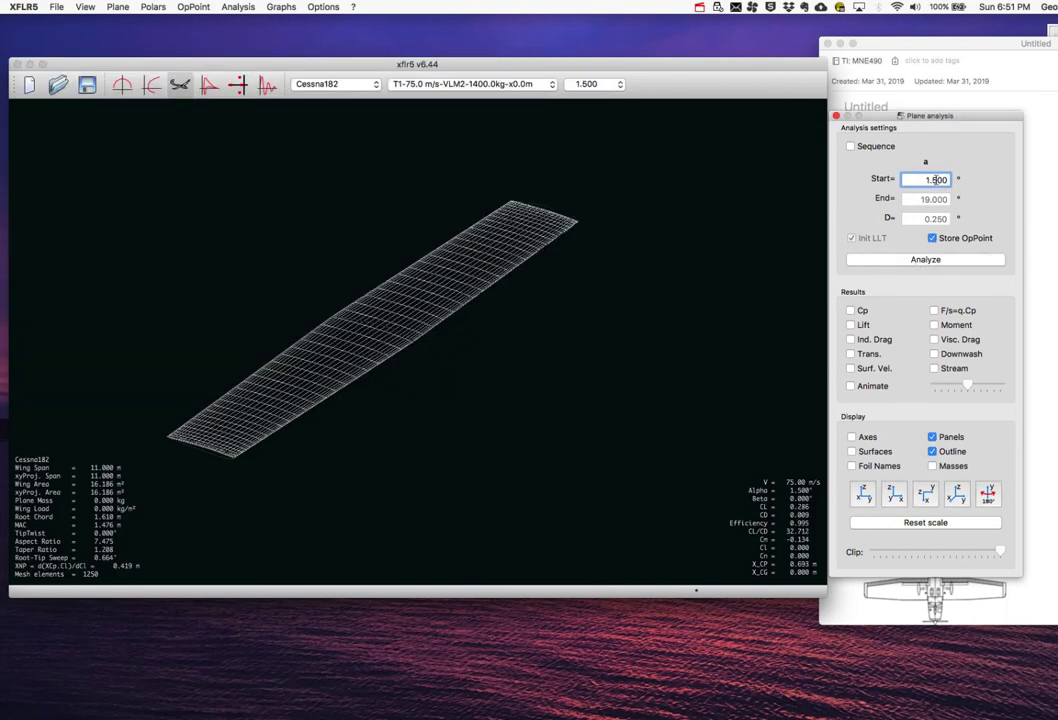
key("BackSpace")
type("7")
left_click(905, 260)
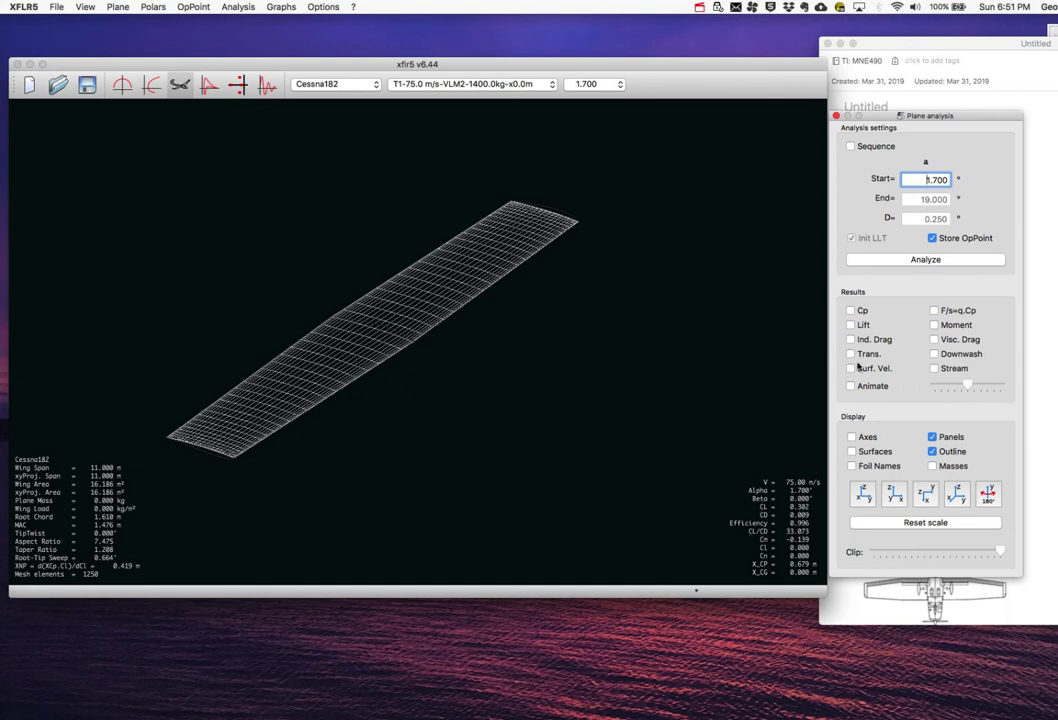
Replace the mesh panels with shaded wing surfaces and inspect the transition lines on the wing
left_click(932, 437)
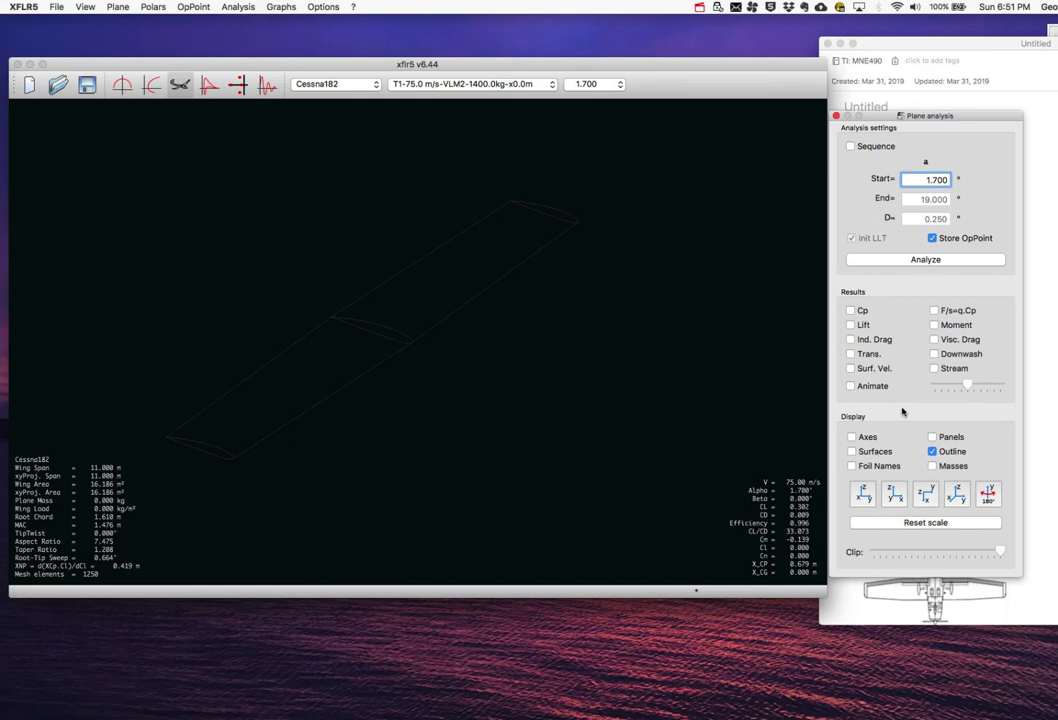
left_click(852, 451)
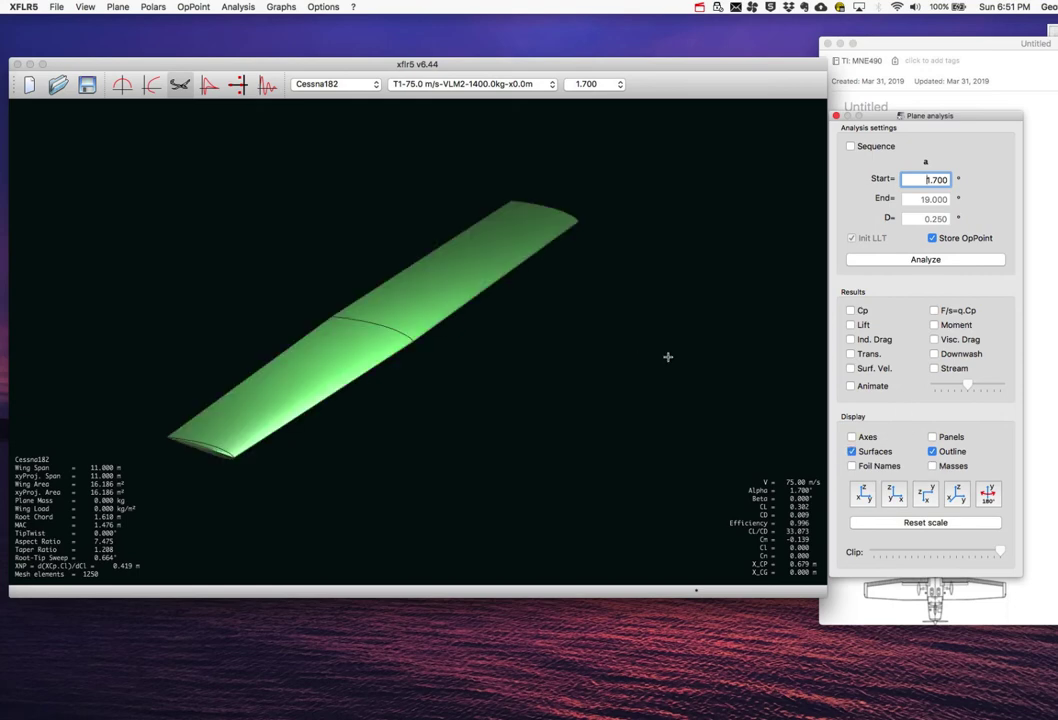
left_click(852, 354)
left_click_drag(433, 289, 468, 344)
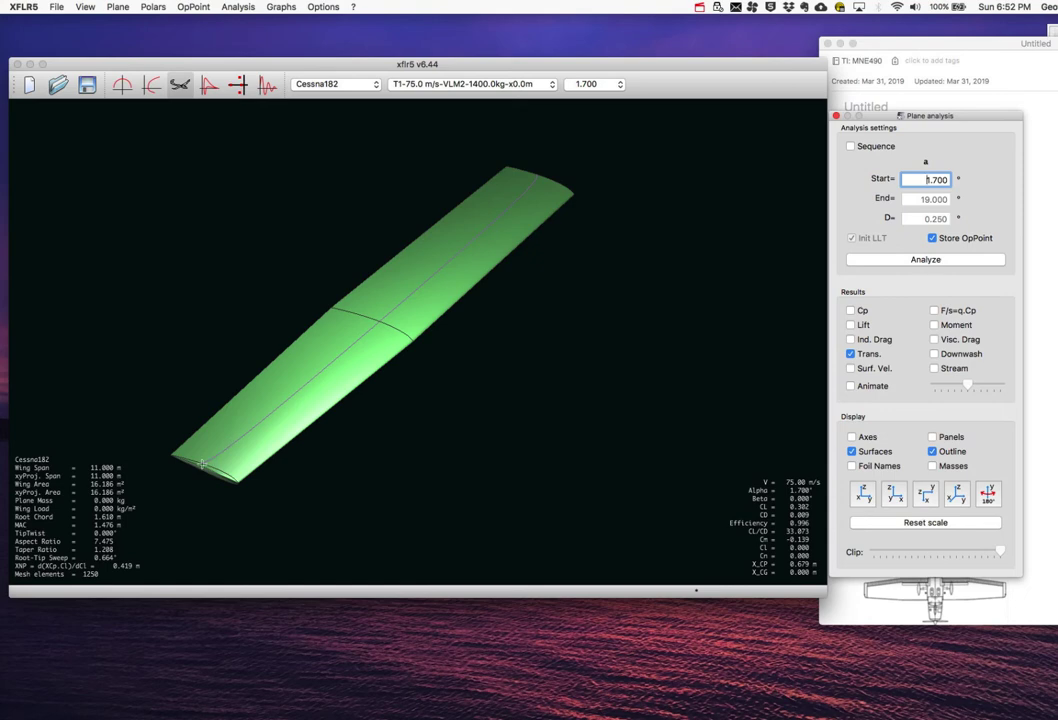
left_click_drag(420, 427, 443, 425)
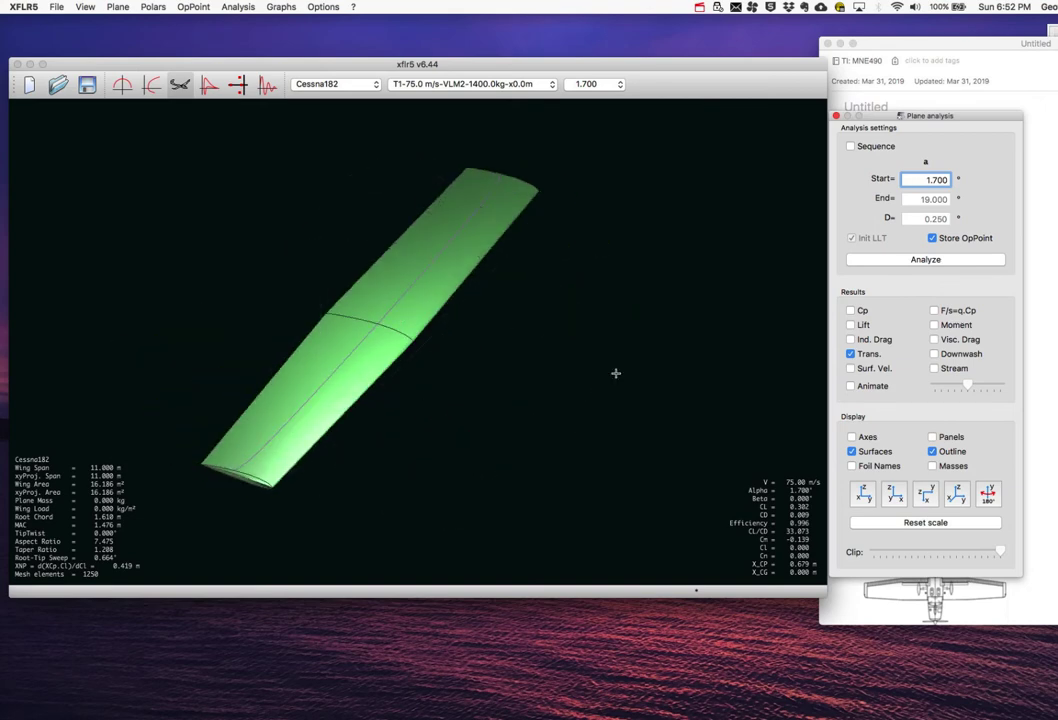
Replace the transition lines with the lift distribution and inspect it along the wingspan
left_click(851, 355)
left_click(851, 325)
left_click_drag(586, 404, 465, 439)
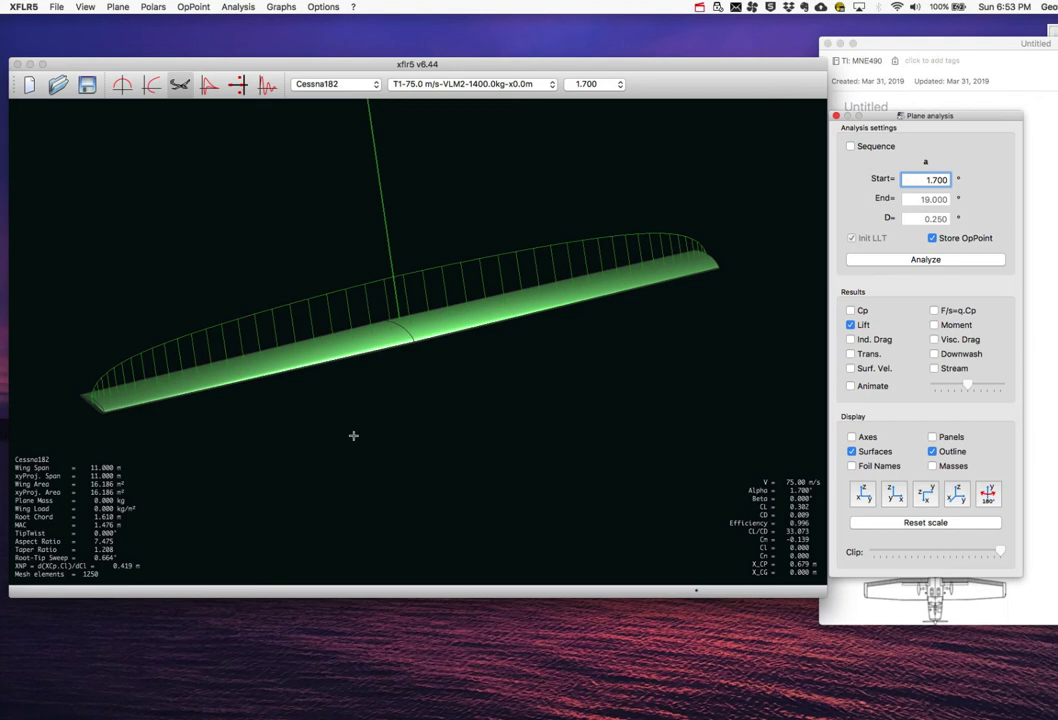
left_click_drag(345, 431, 399, 457)
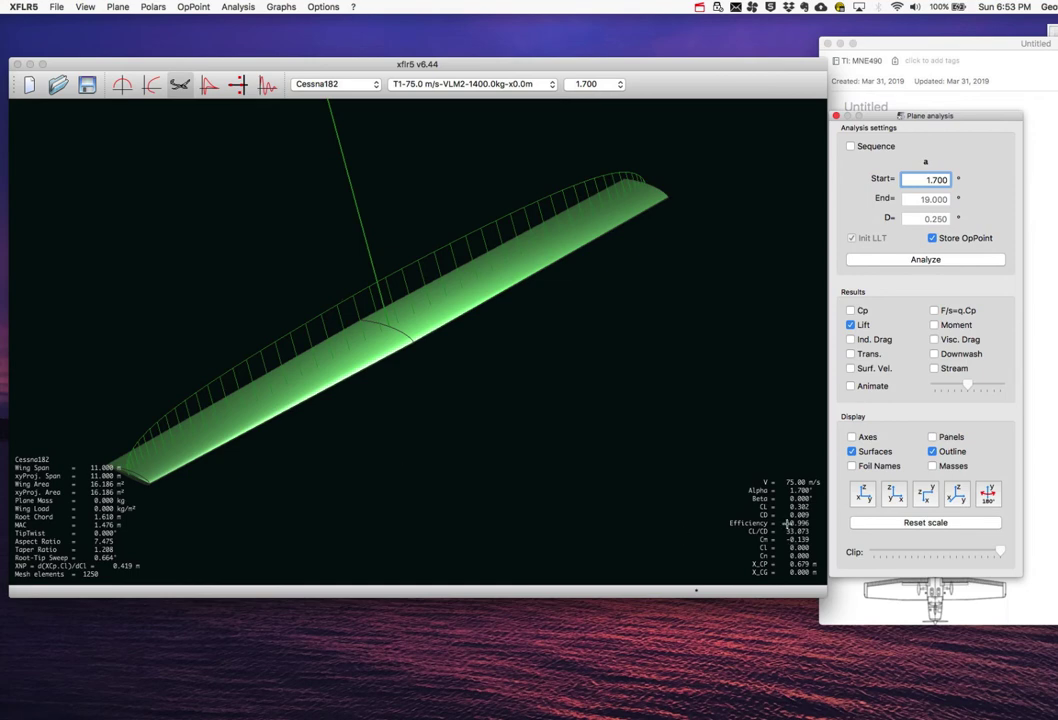
Replace the lift distribution with the downwash display on the wing
left_click(850, 325)
left_click(933, 354)
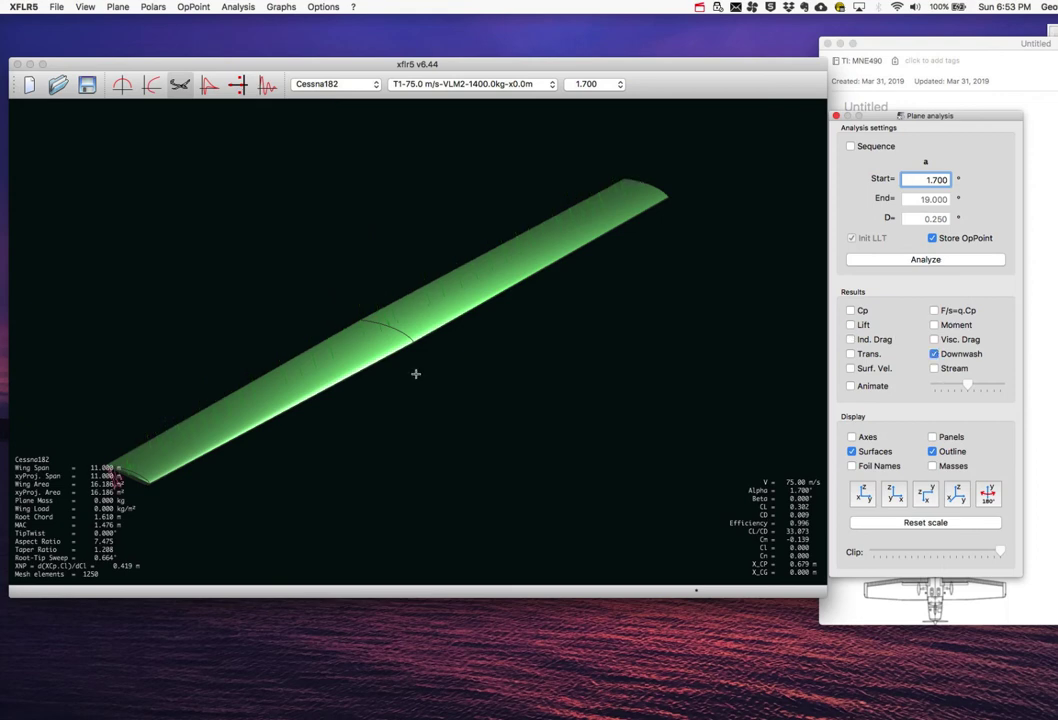
Inspect the downwash vectors along the wing's trailing edge from above and below
left_click_drag(381, 385, 321, 312)
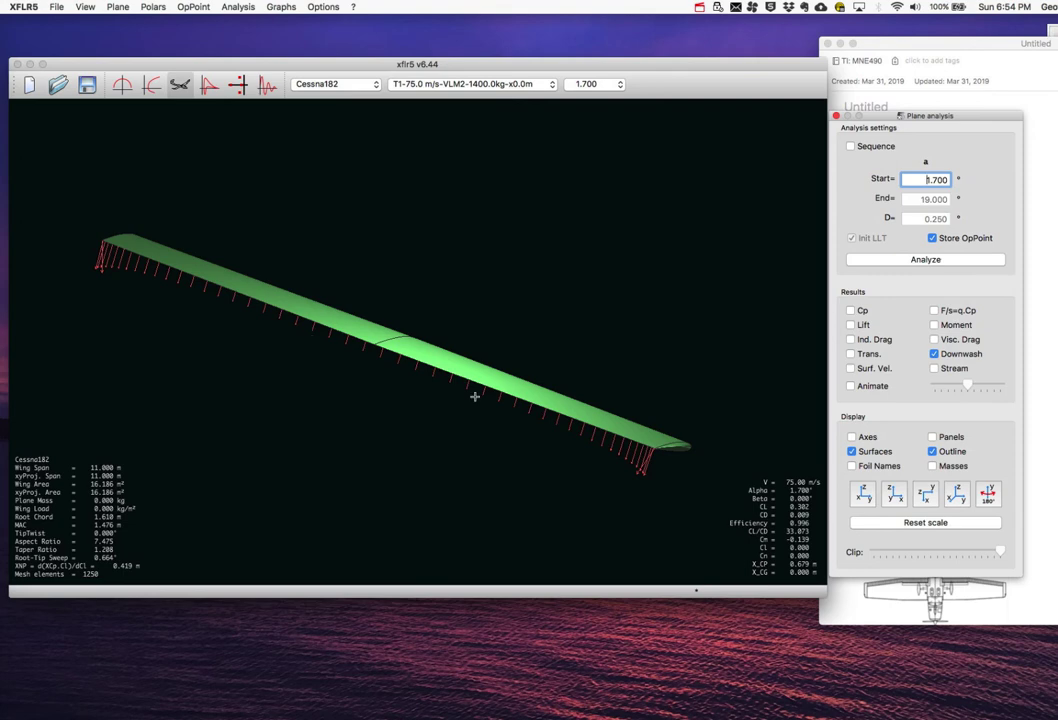
left_click_drag(548, 413, 484, 302)
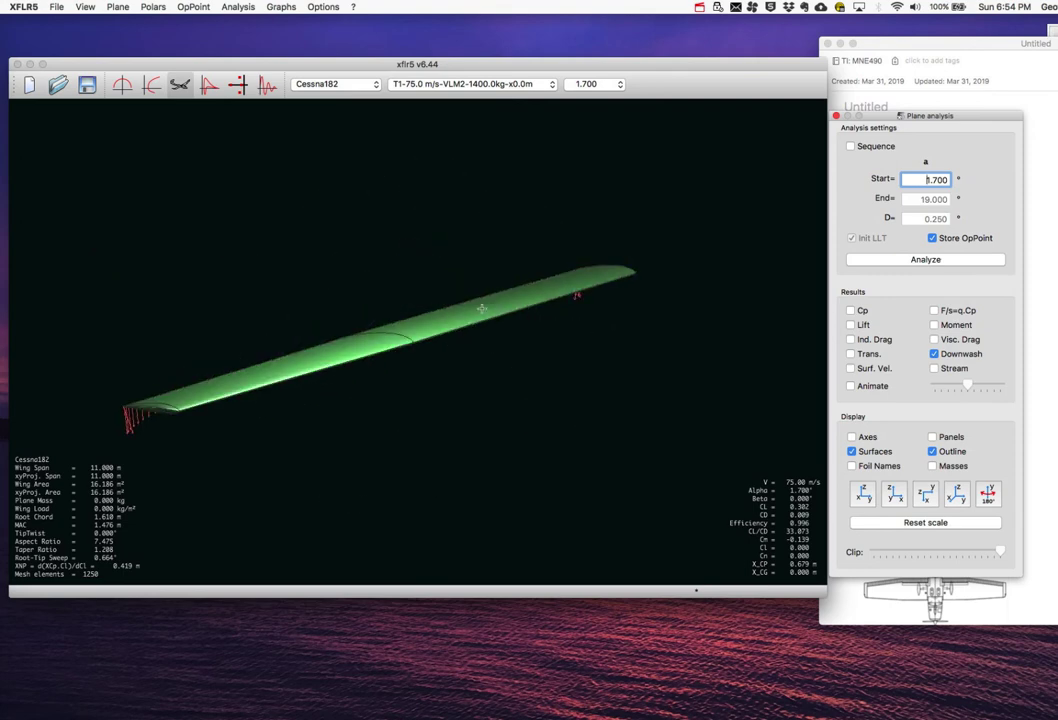
Display the operating point graph and plot the local lift coefficient along the span
left_click(120, 85)
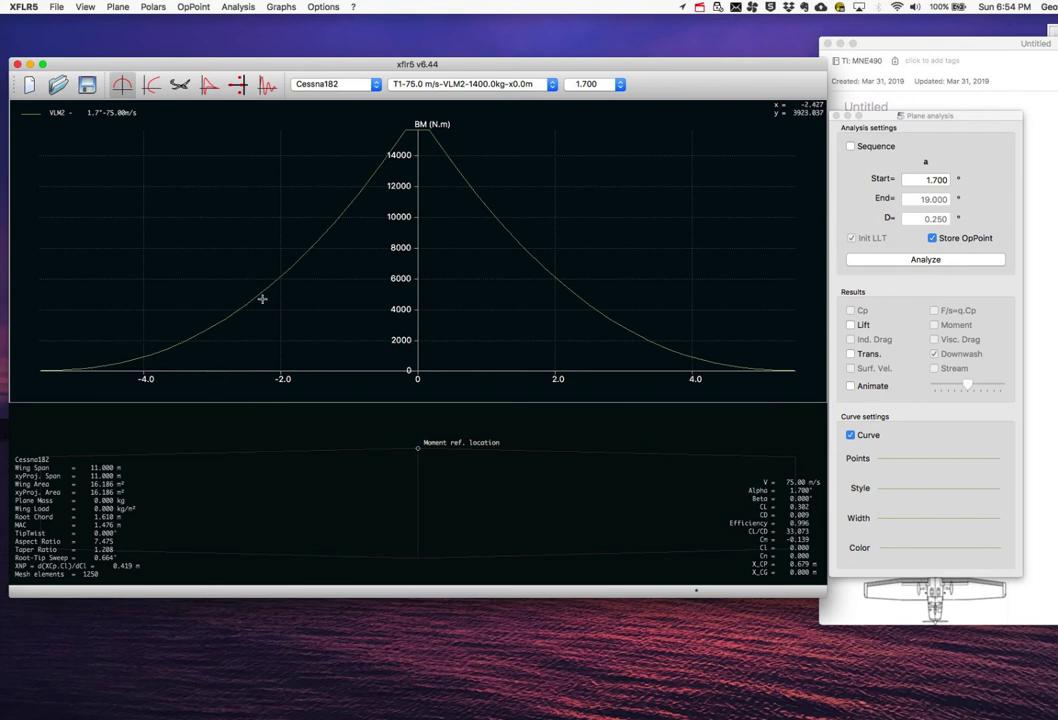
double_click(236, 203)
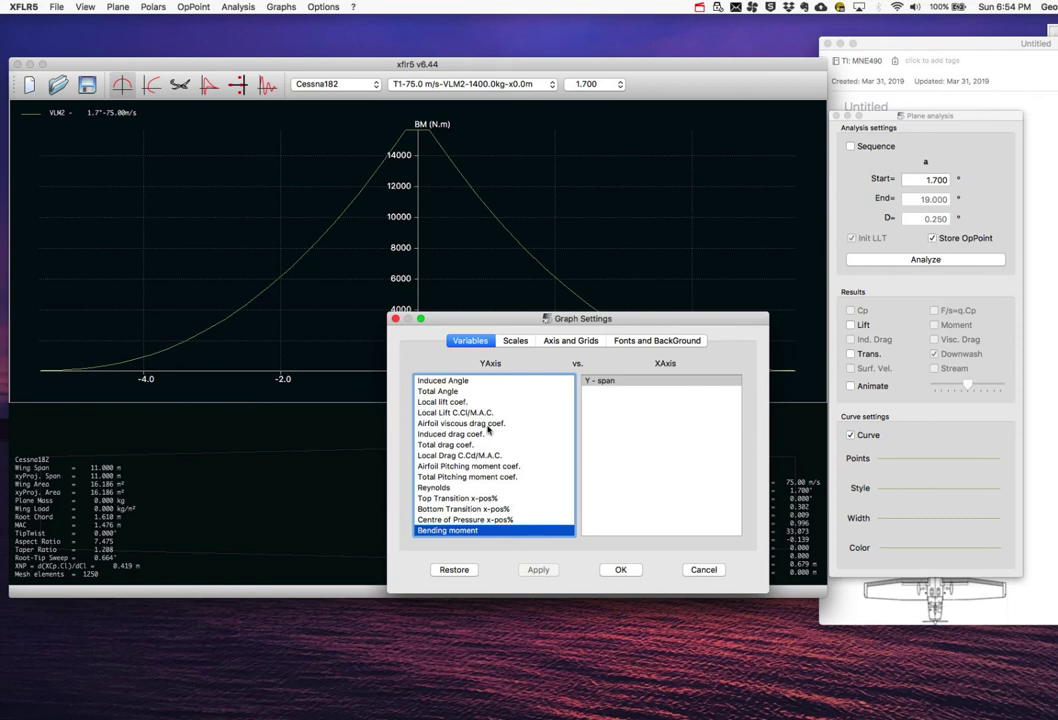
left_click(431, 402)
left_click(618, 569)
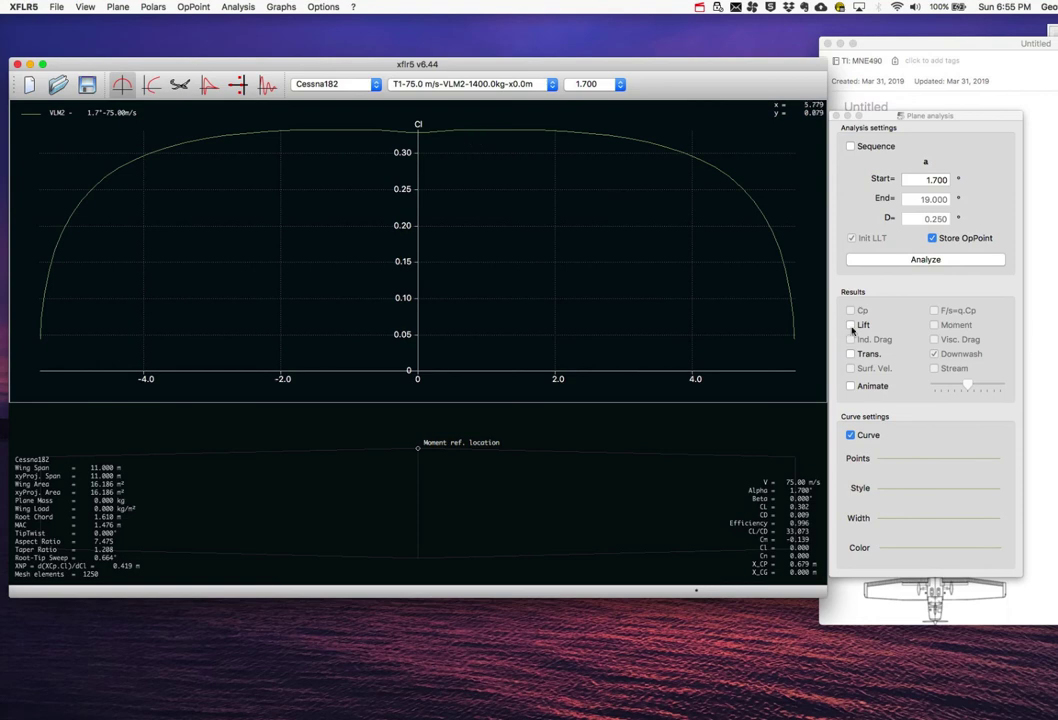
Change the graph's Y variable to Reynolds number along the span
double_click(595, 279)
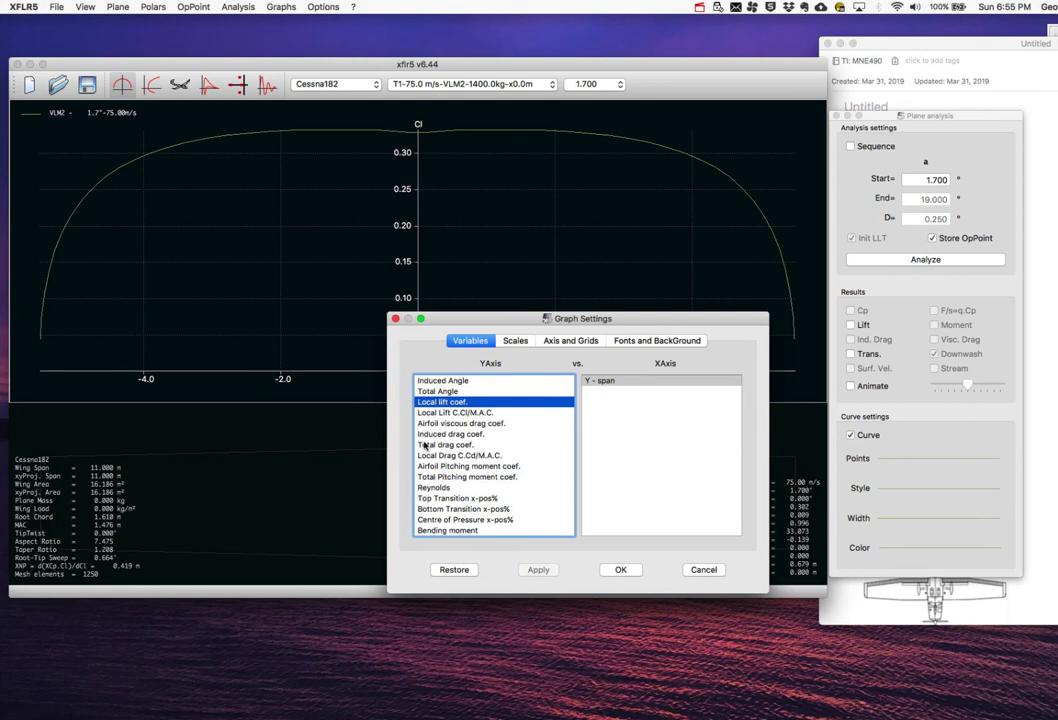
left_click(432, 487)
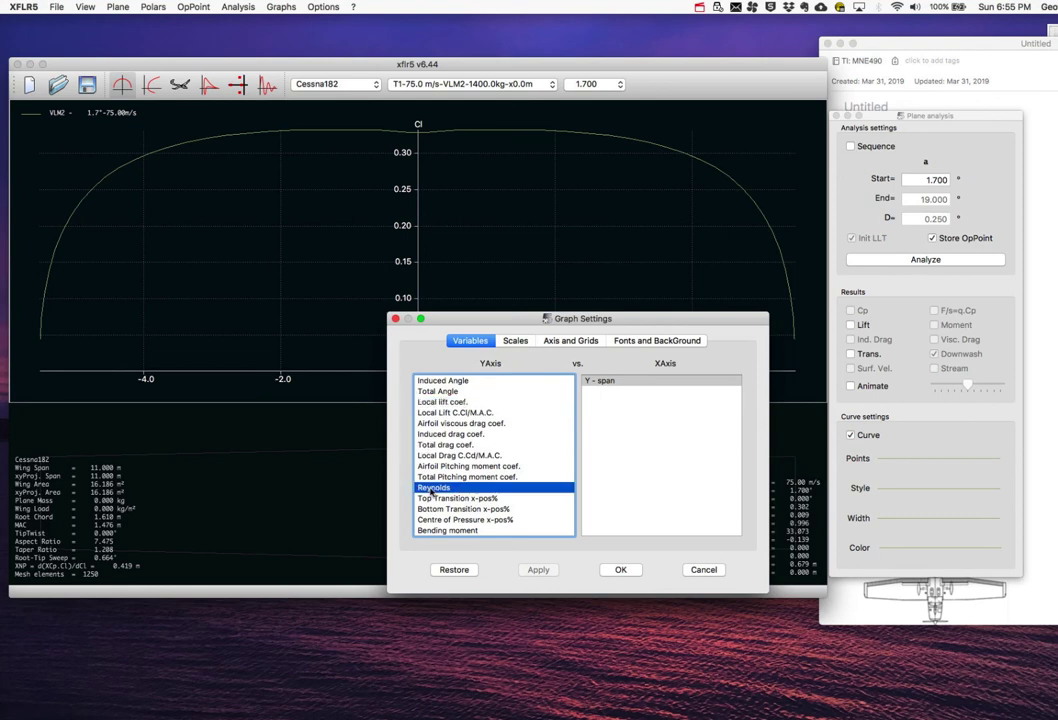
left_click(620, 569)
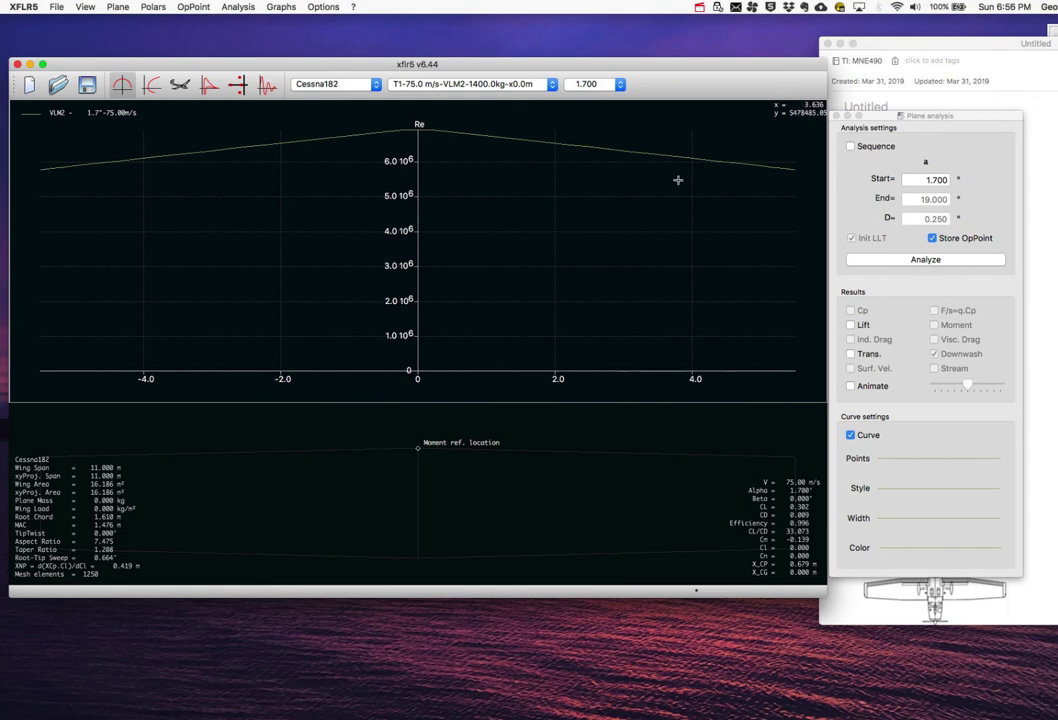
Plot the airfoil viscous drag coefficient along the span instead of the Reynolds number
double_click(480, 187)
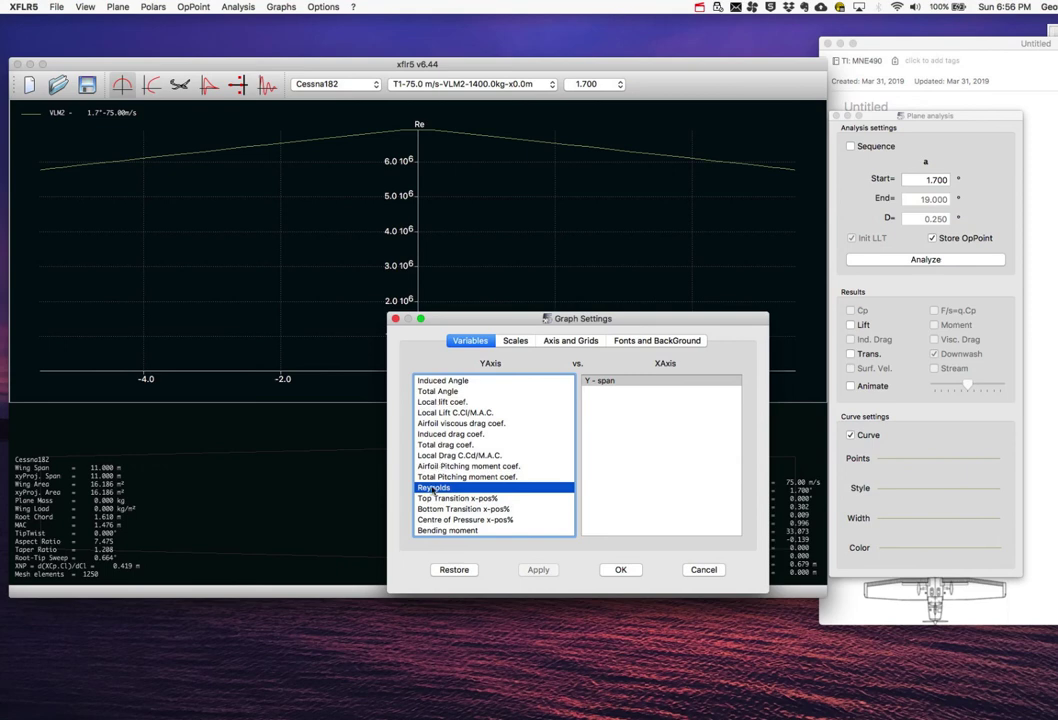
left_click(436, 445)
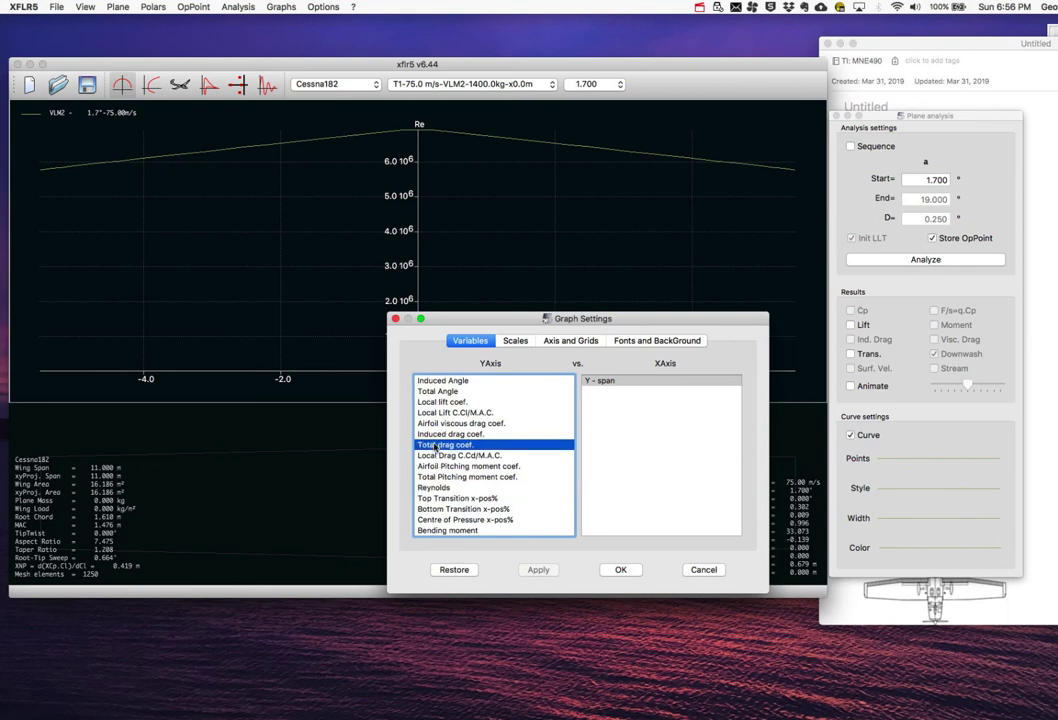
left_click(434, 456)
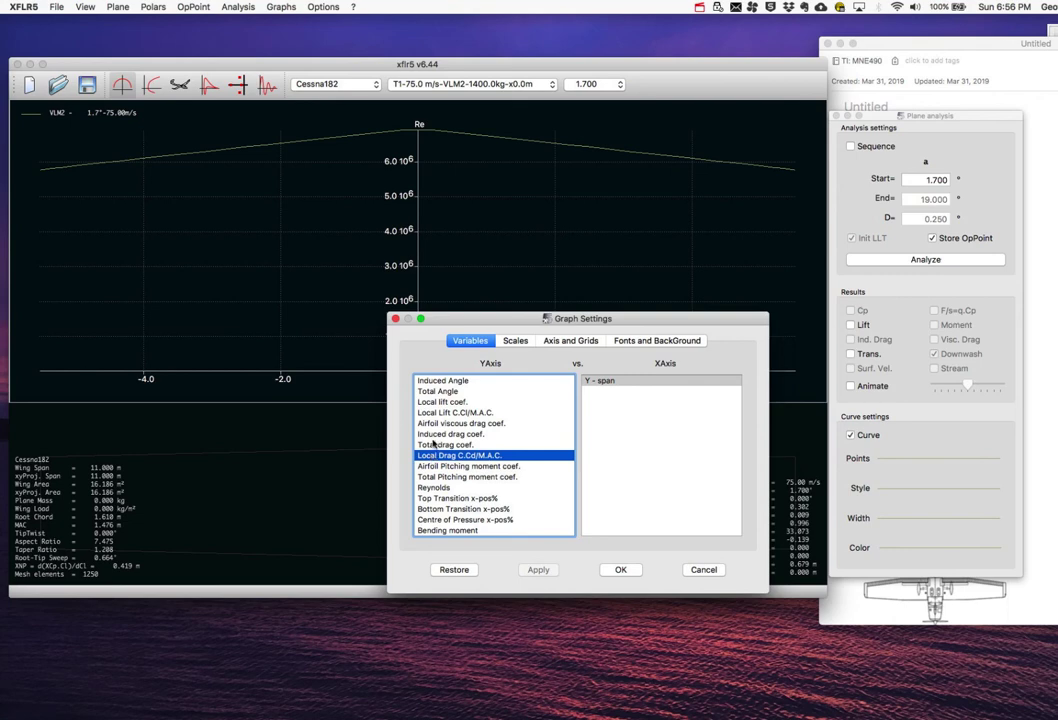
left_click(440, 423)
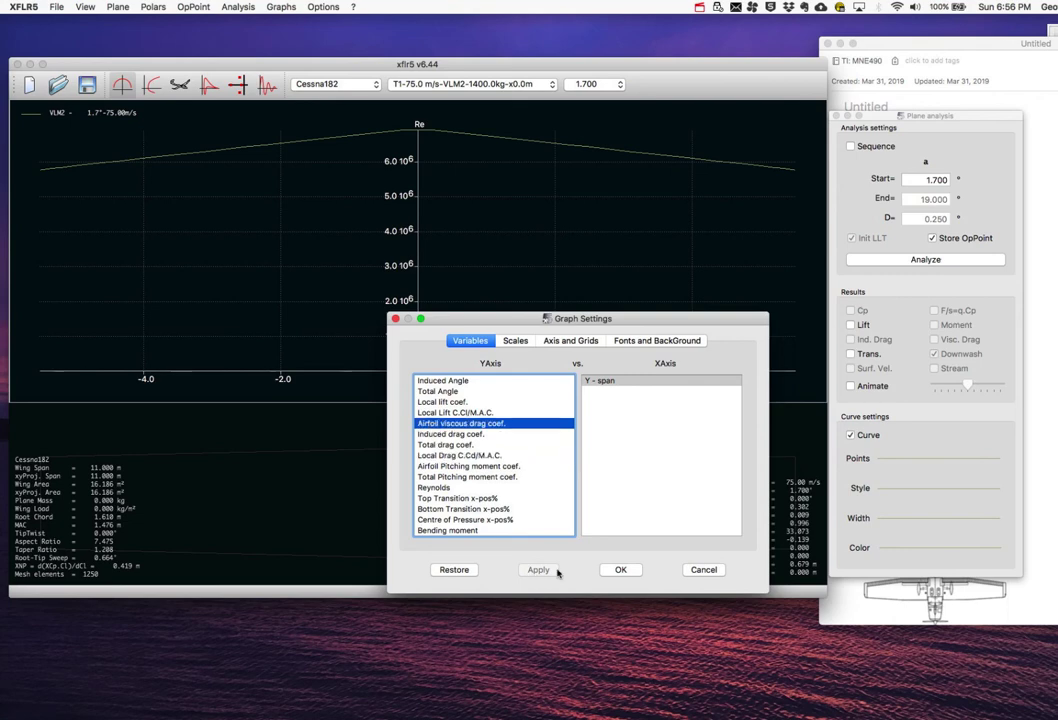
left_click(620, 569)
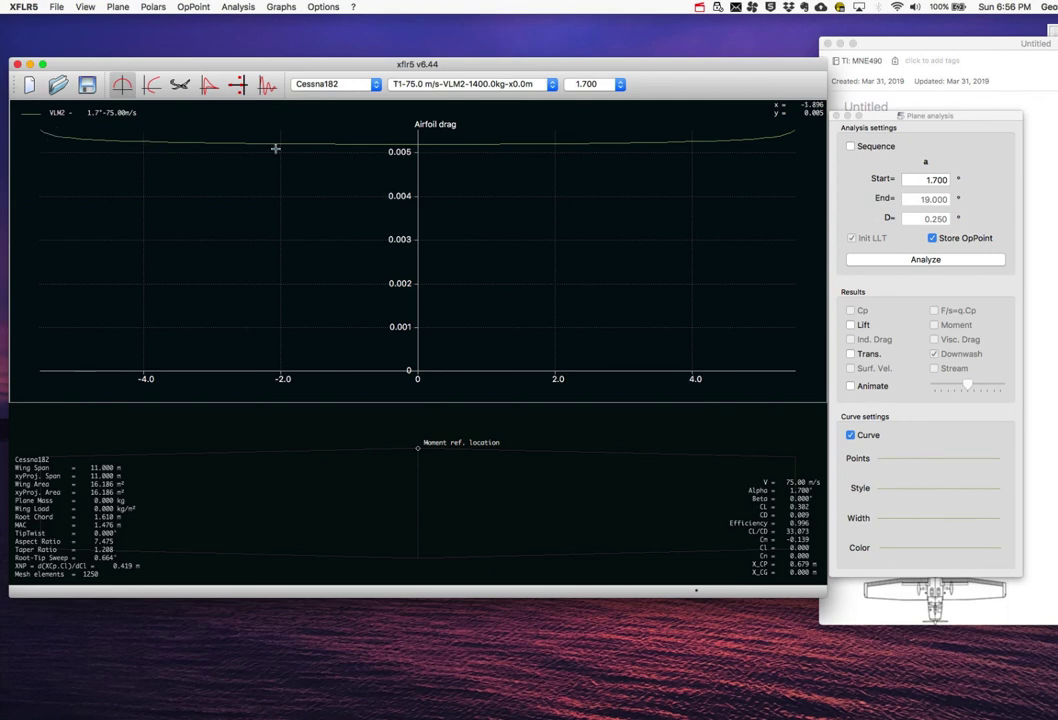
Set the graph's Y variable to the bending moment along the span
double_click(339, 175)
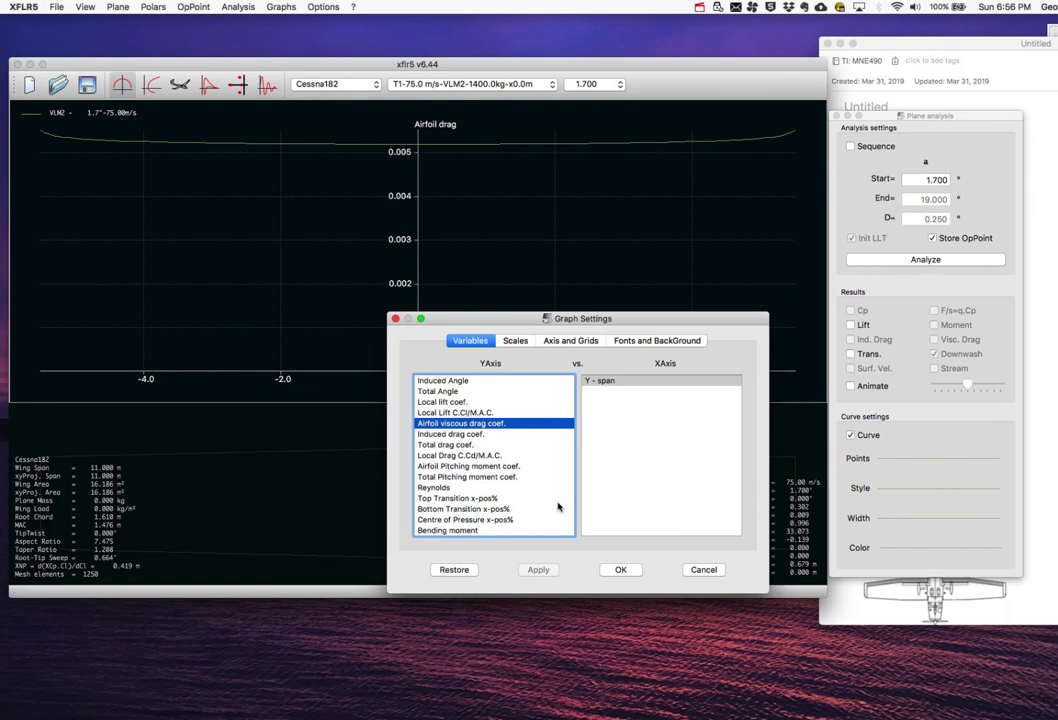
left_click(515, 530)
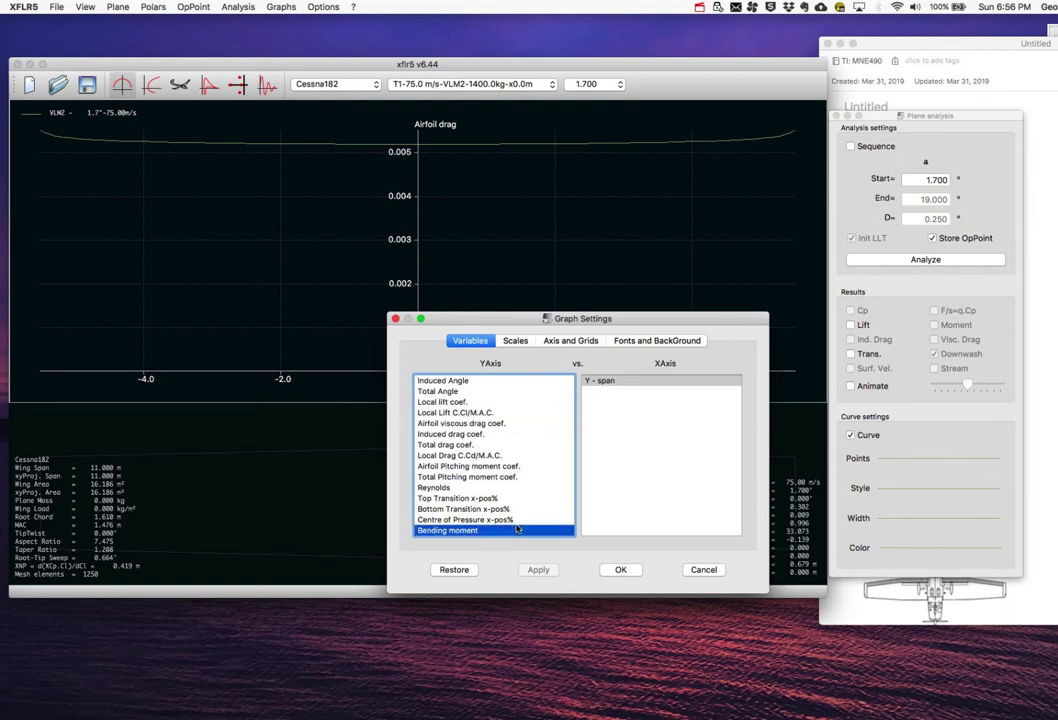
left_click(619, 569)
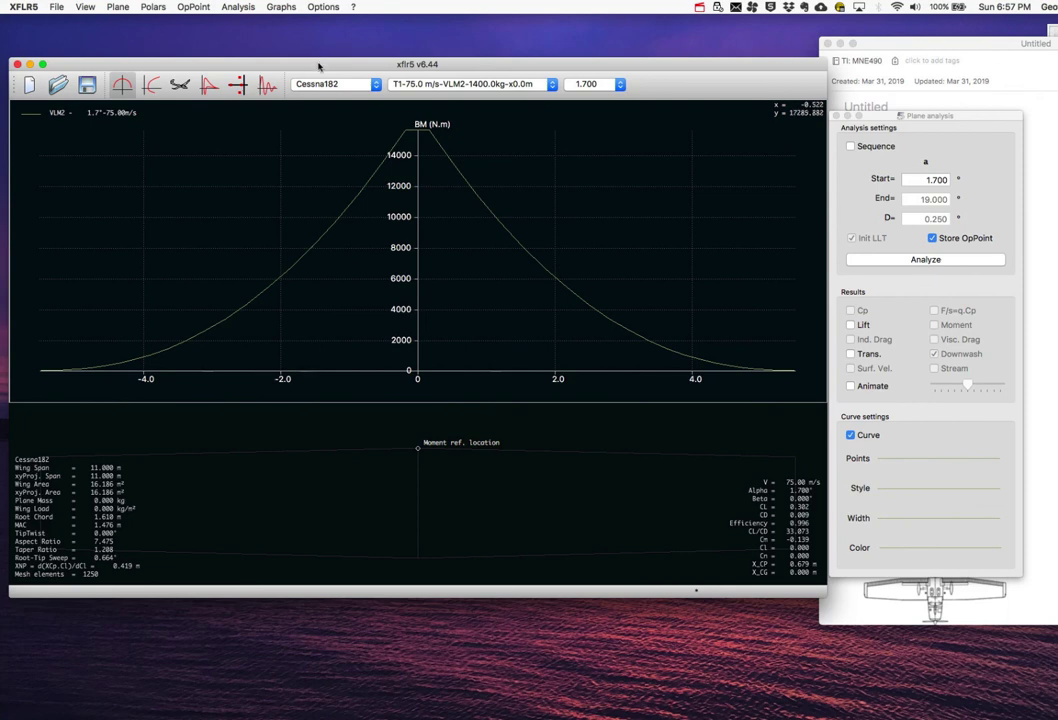
Examine the current operating point's properties, checking the CL, CD, VCD and ICD values, and close them
left_click(317, 6)
mouse_move(238, 6)
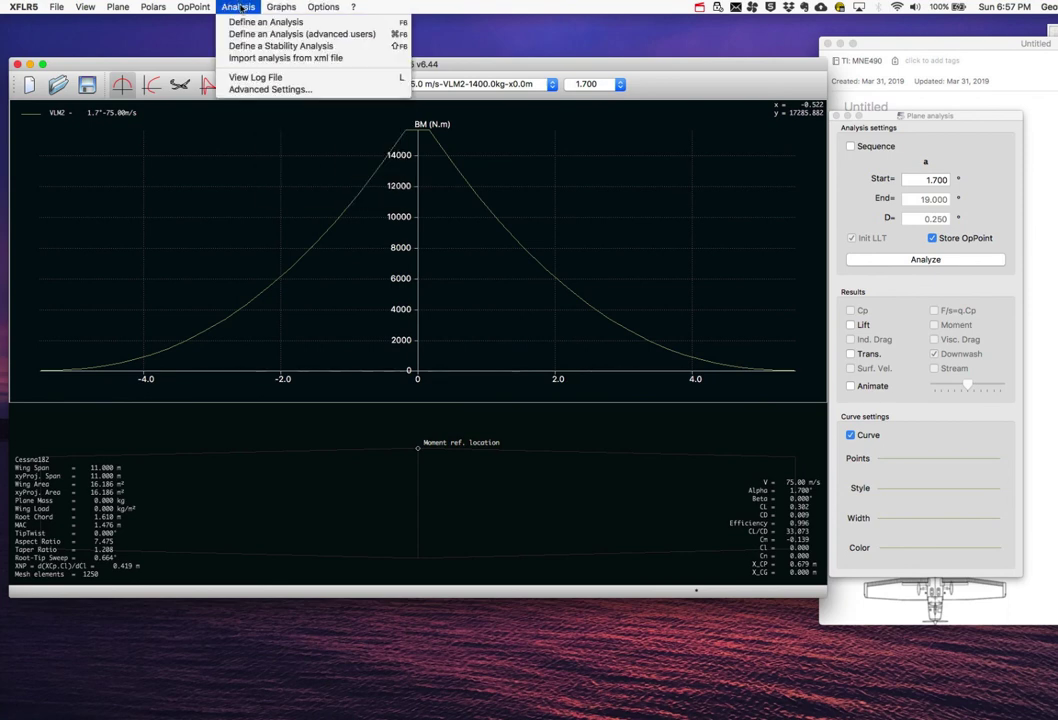
mouse_move(196, 7)
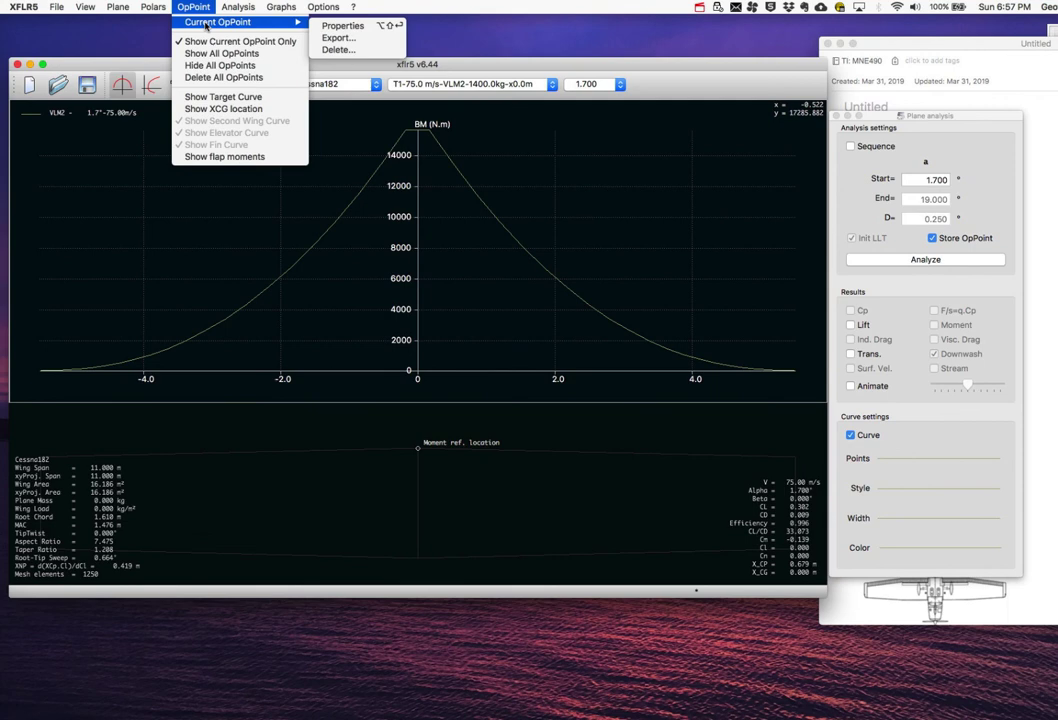
left_click(340, 25)
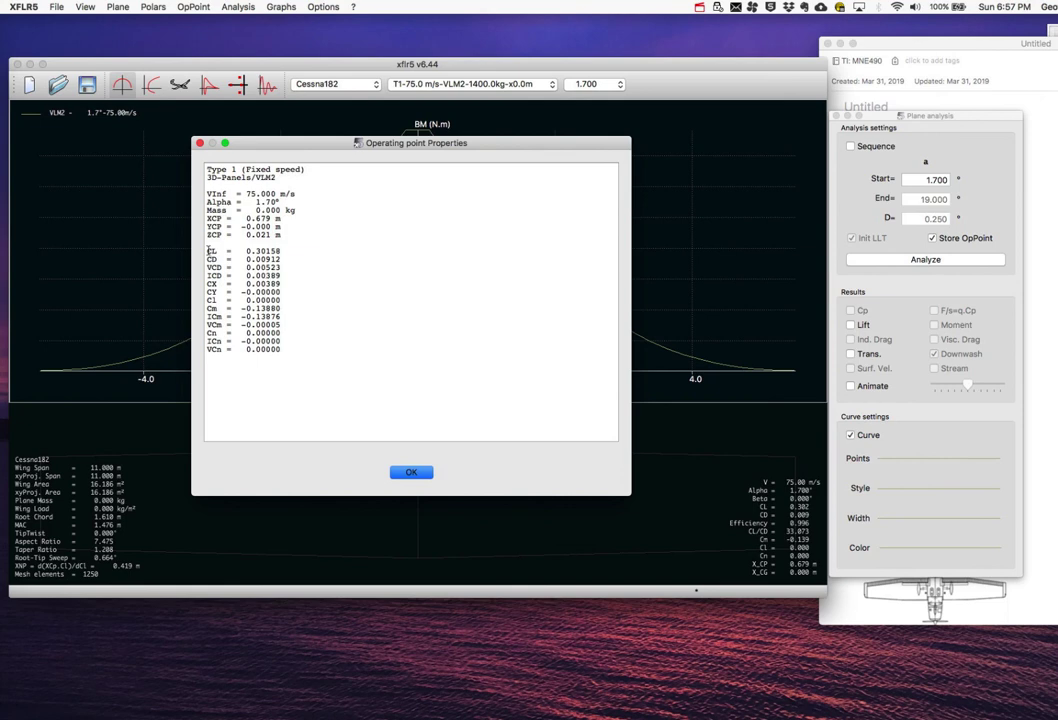
left_click_drag(207, 250, 293, 278)
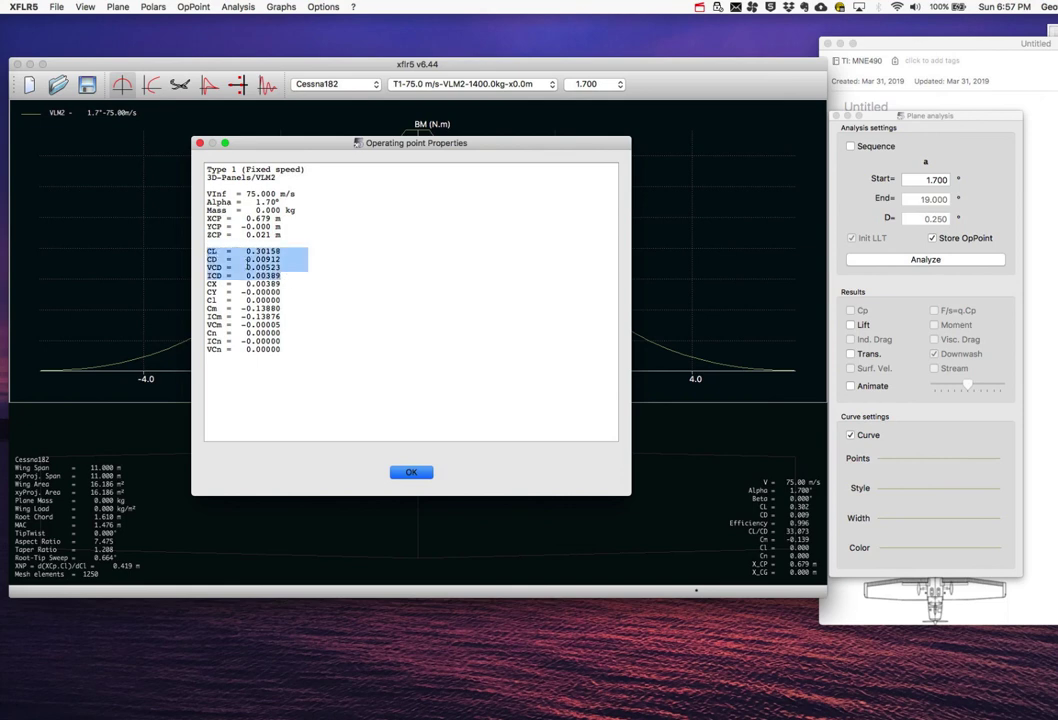
left_click_drag(245, 251, 284, 250)
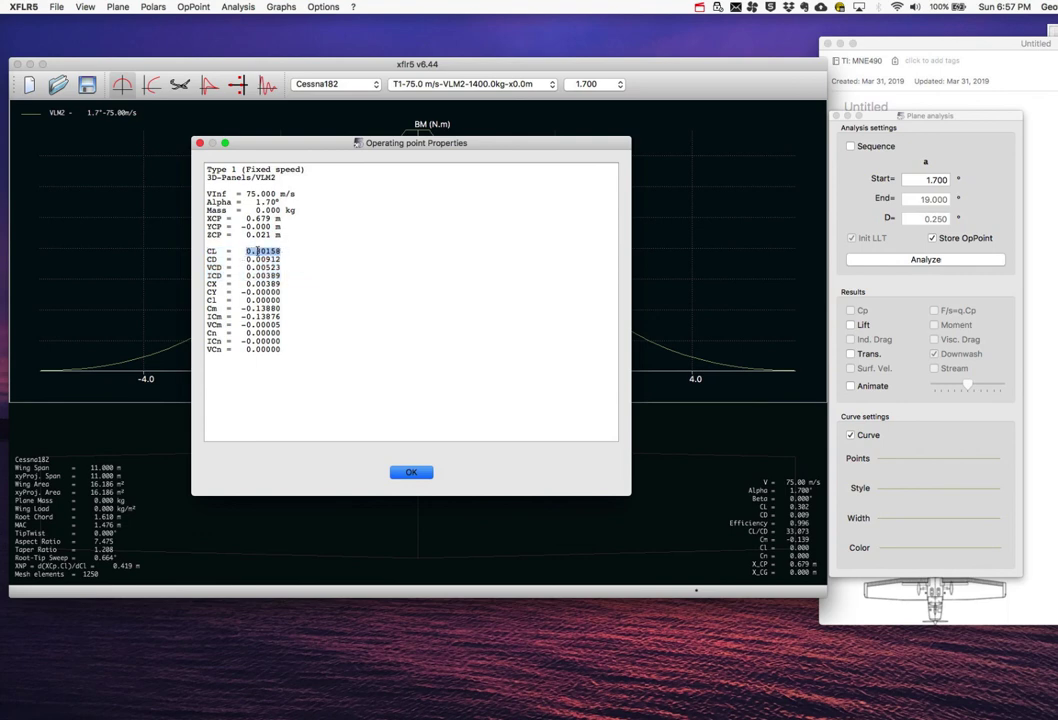
left_click_drag(246, 259, 284, 260)
left_click_drag(246, 267, 285, 268)
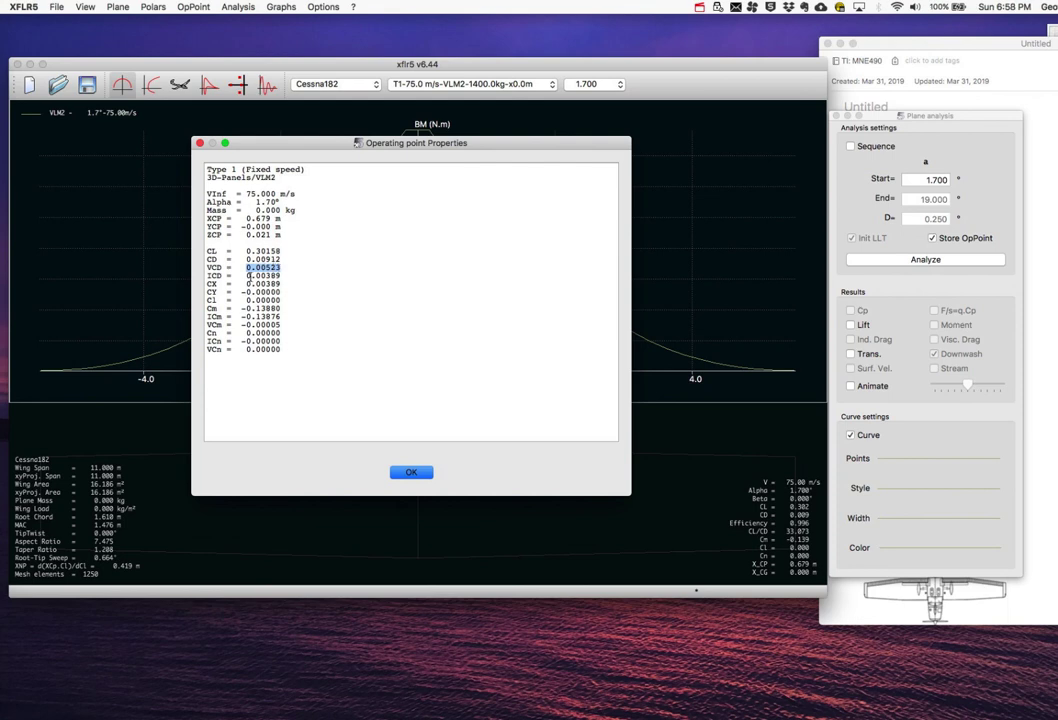
left_click_drag(247, 275, 306, 273)
left_click_drag(247, 267, 283, 251)
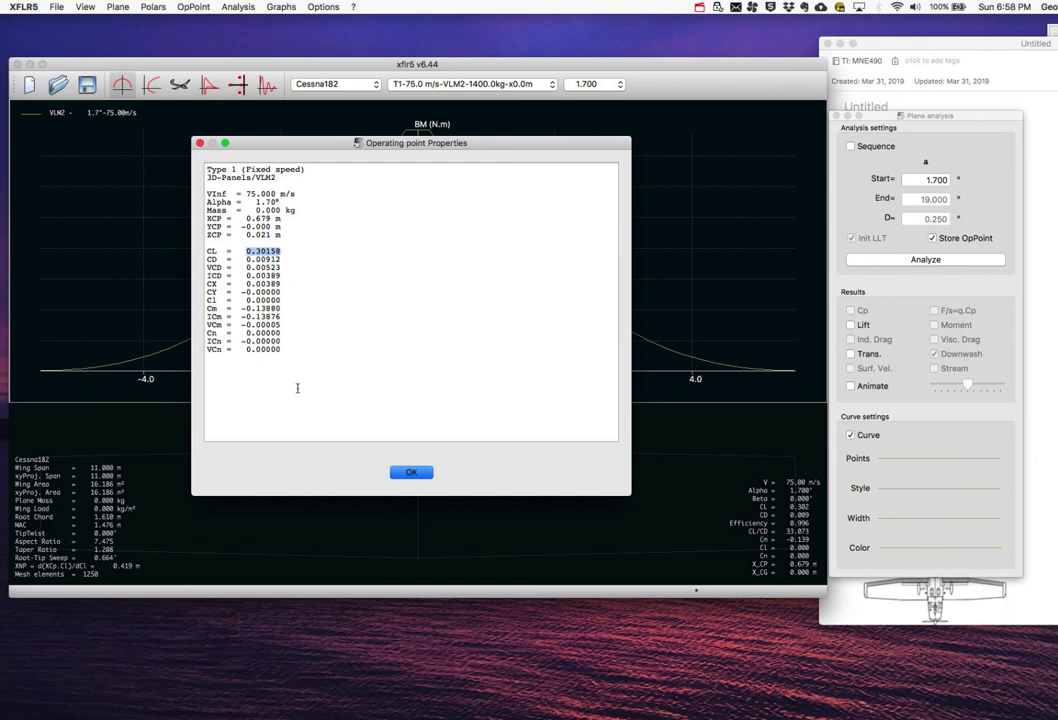
left_click(411, 472)
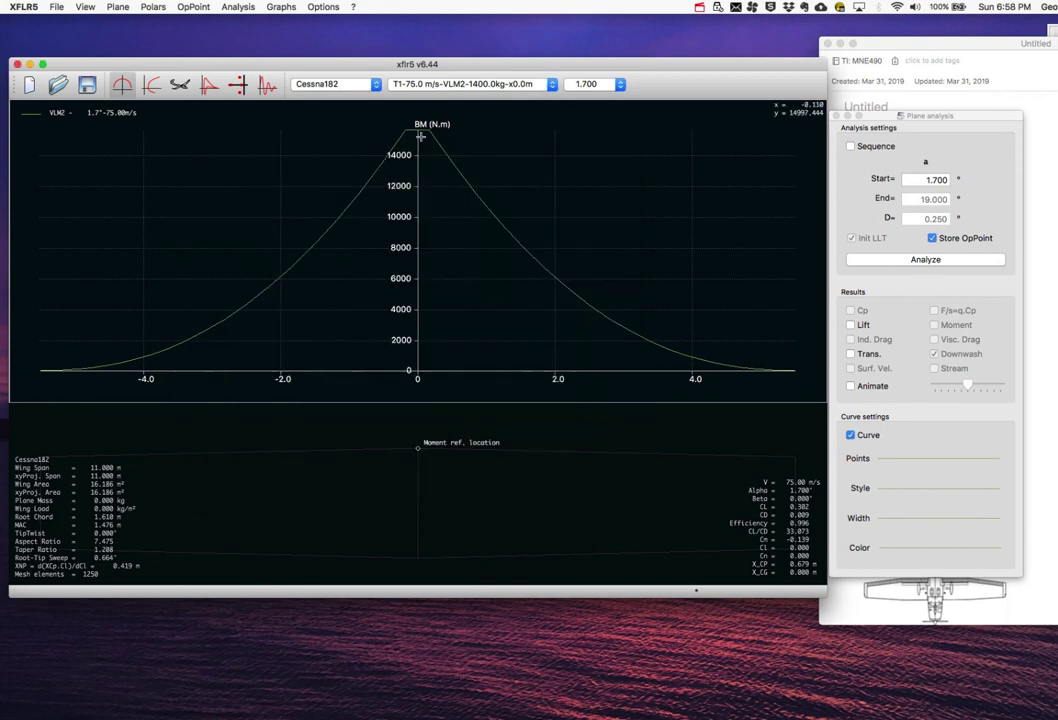
Export the current operating point as text file MainWing_a=1.70_v=75.00ms in the XFLR5_Homework folder, replacing the existing file
left_click(193, 7)
mouse_move(209, 22)
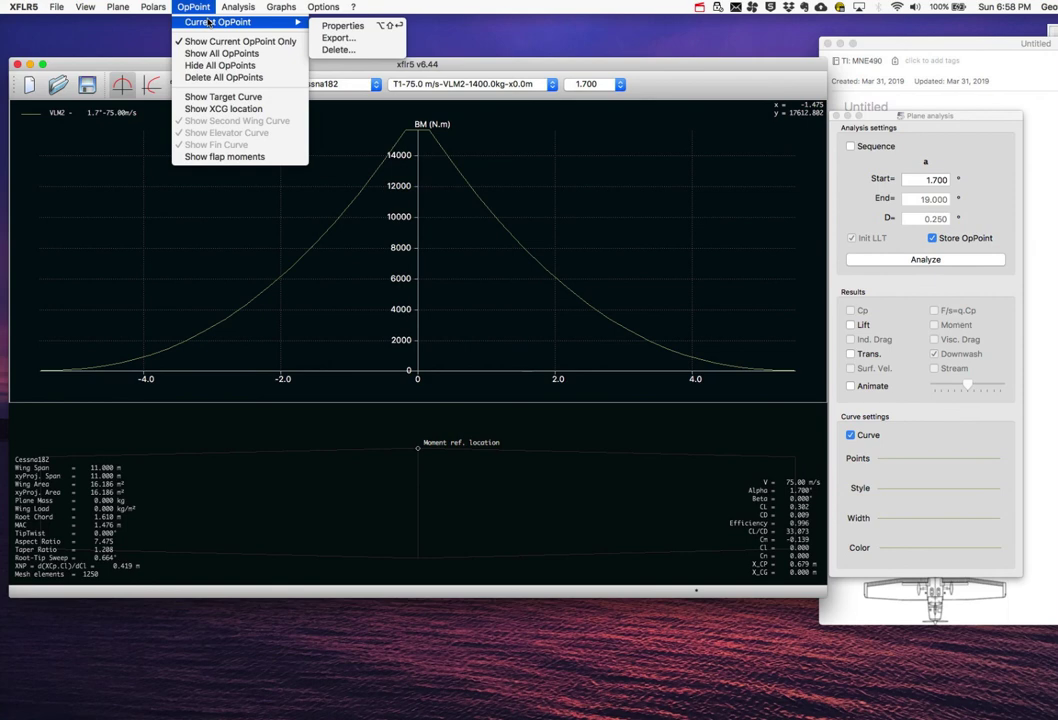
left_click(341, 39)
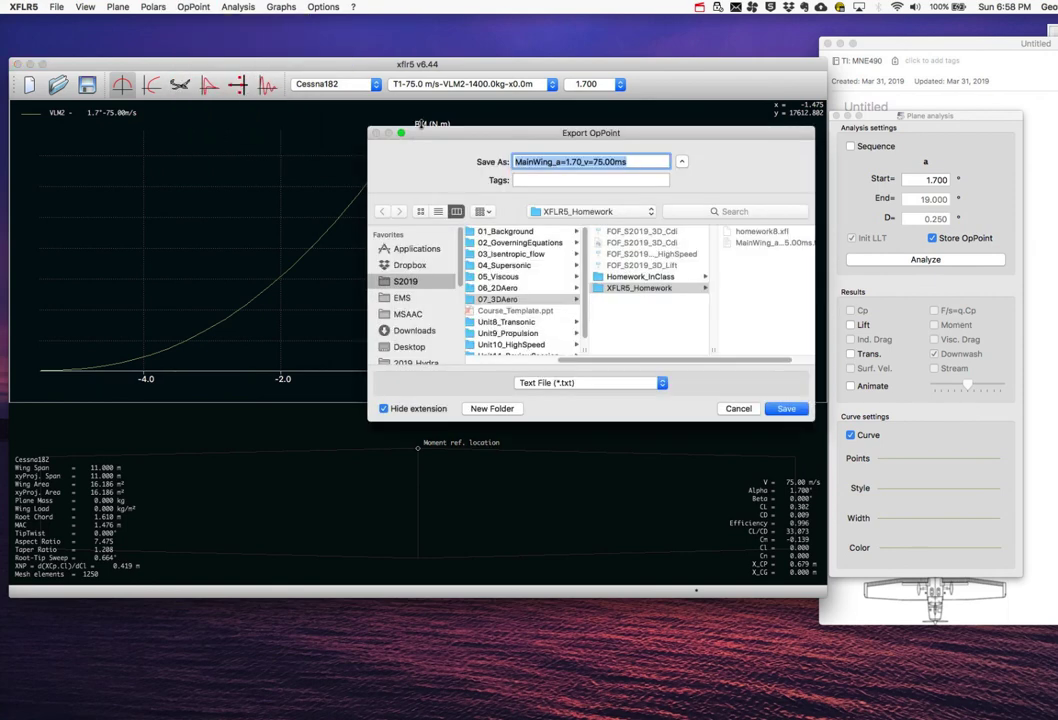
left_click(740, 246)
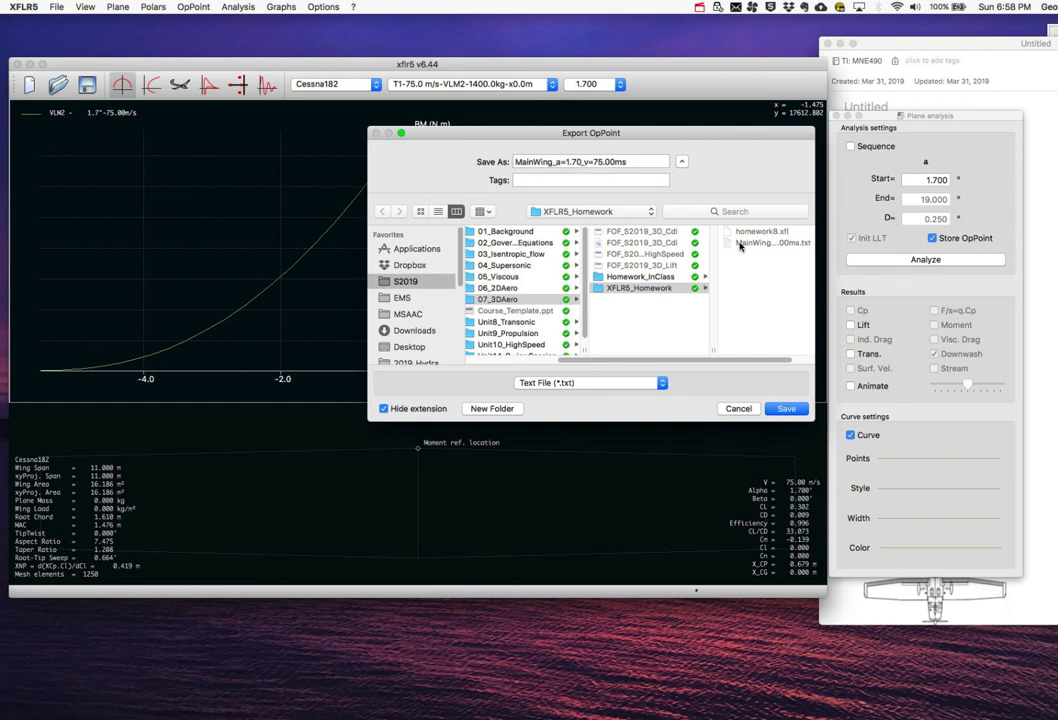
left_click(788, 409)
left_click(675, 218)
Switch to Finder and open MainWing_a=1.70_v=75.00ms.txt from S2019 > Units > 07_3DAero > XFLR5_Homework
key("super+Tab")
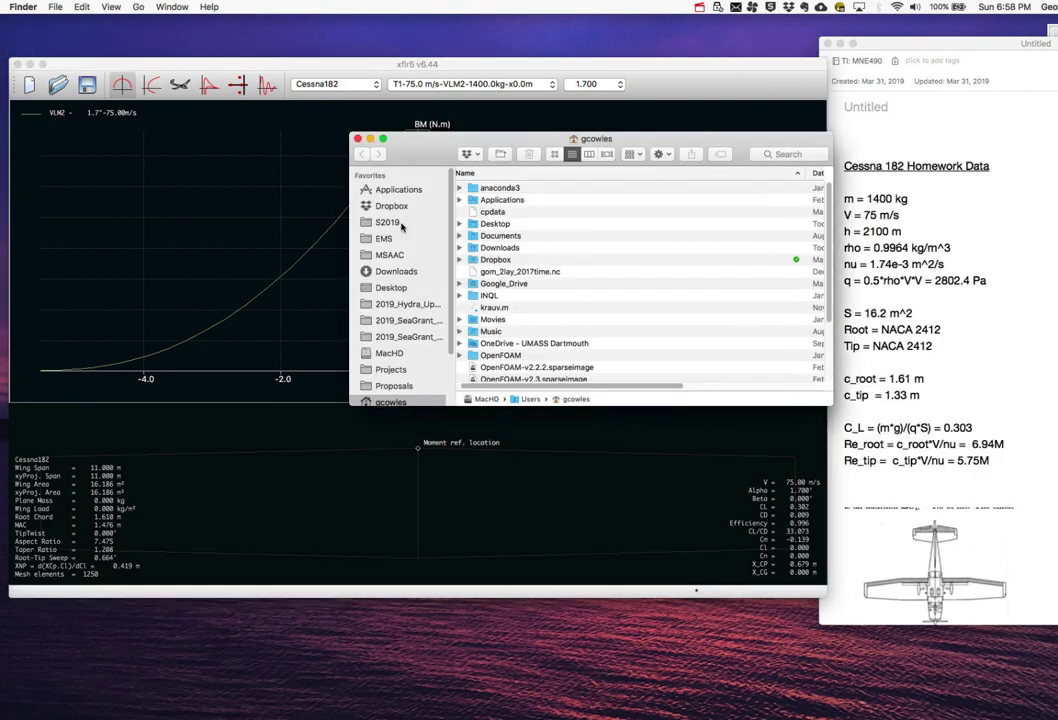
left_click(400, 223)
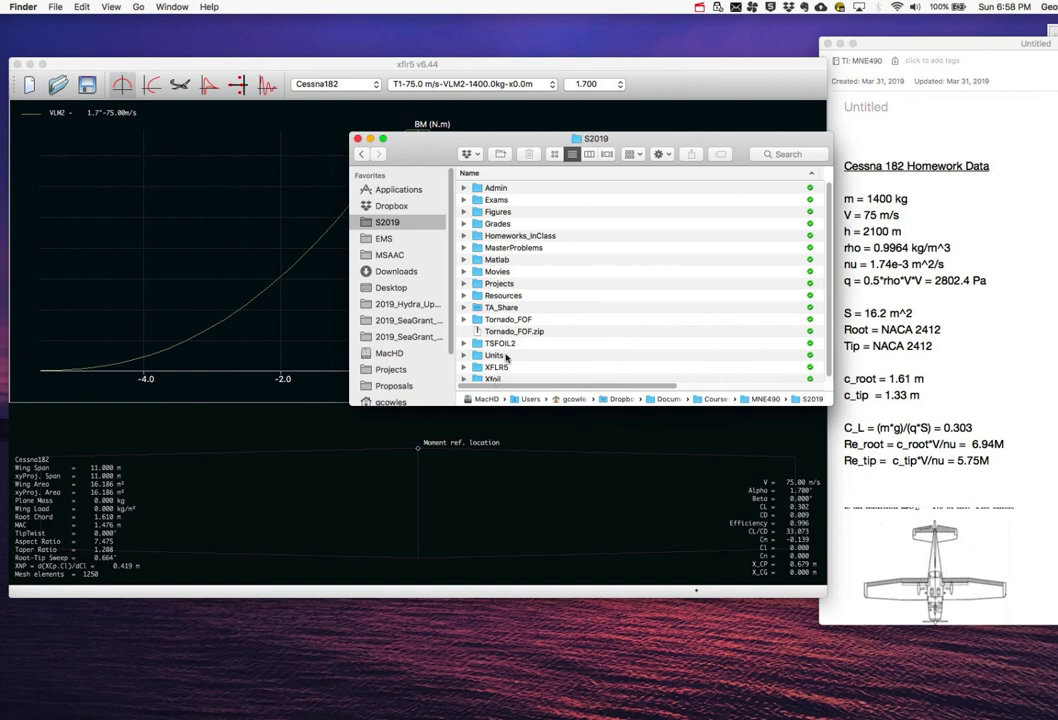
left_click(503, 355)
double_click(505, 356)
double_click(479, 261)
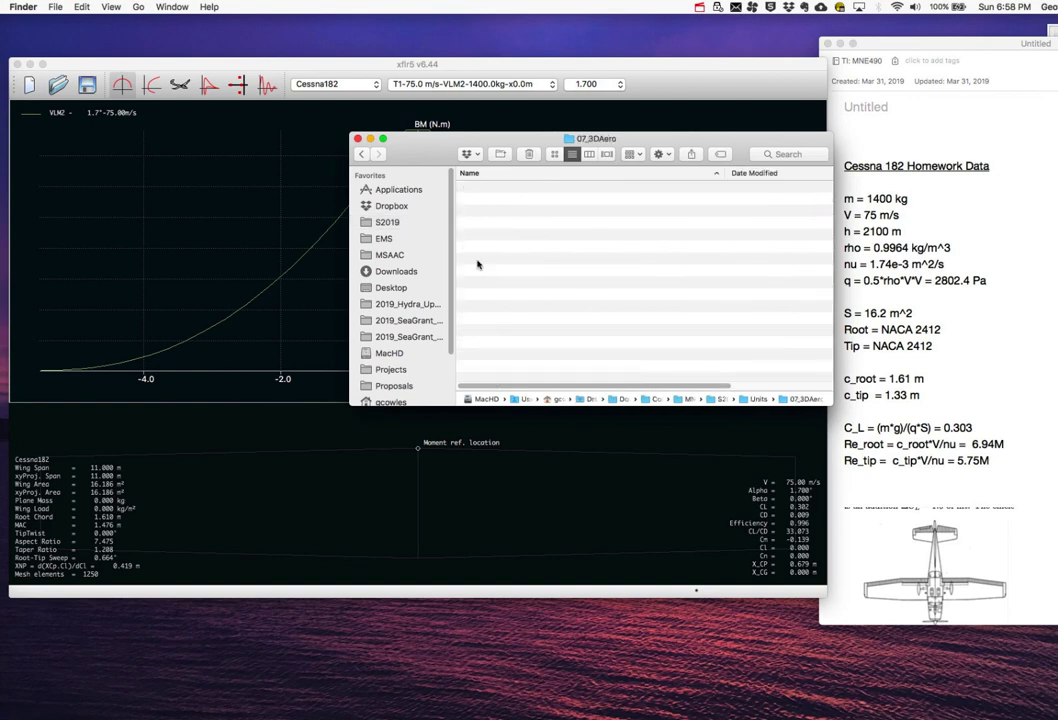
double_click(485, 247)
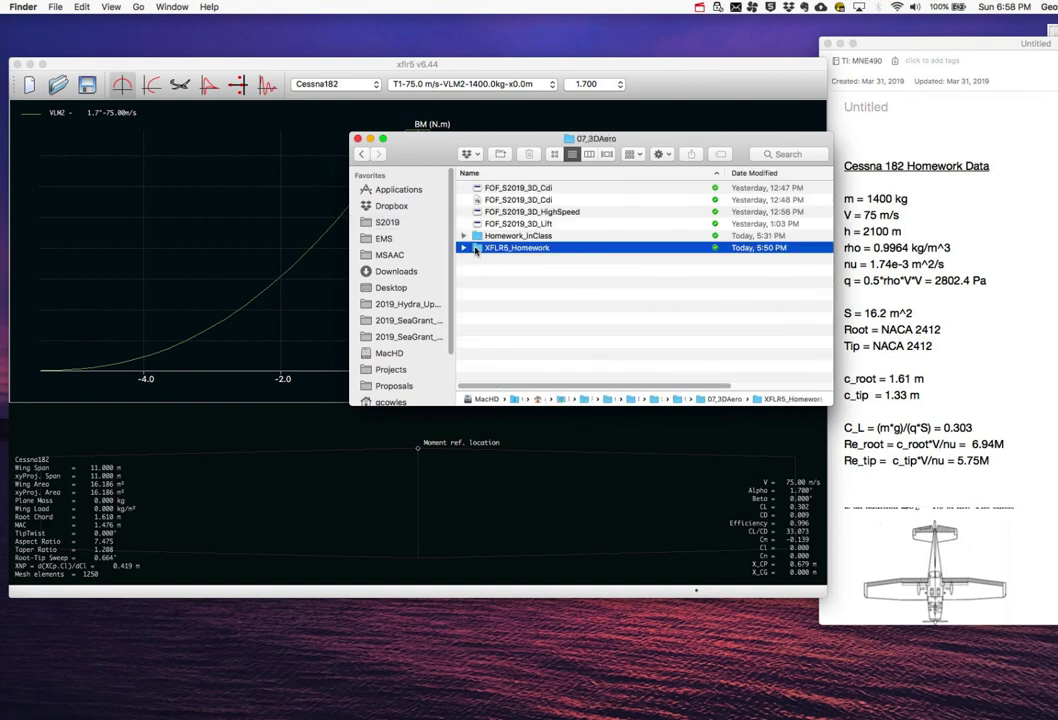
double_click(520, 199)
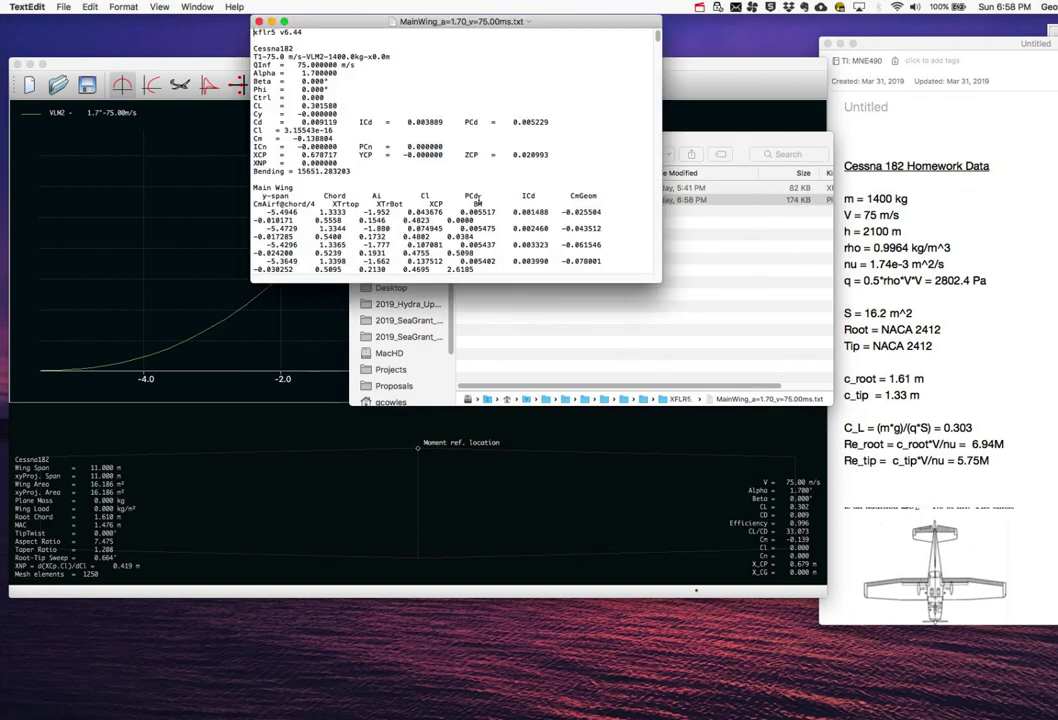
Enlarge the text file's window and examine the Cd, ICd, PCd and bending moment entries
left_click_drag(660, 283, 962, 638)
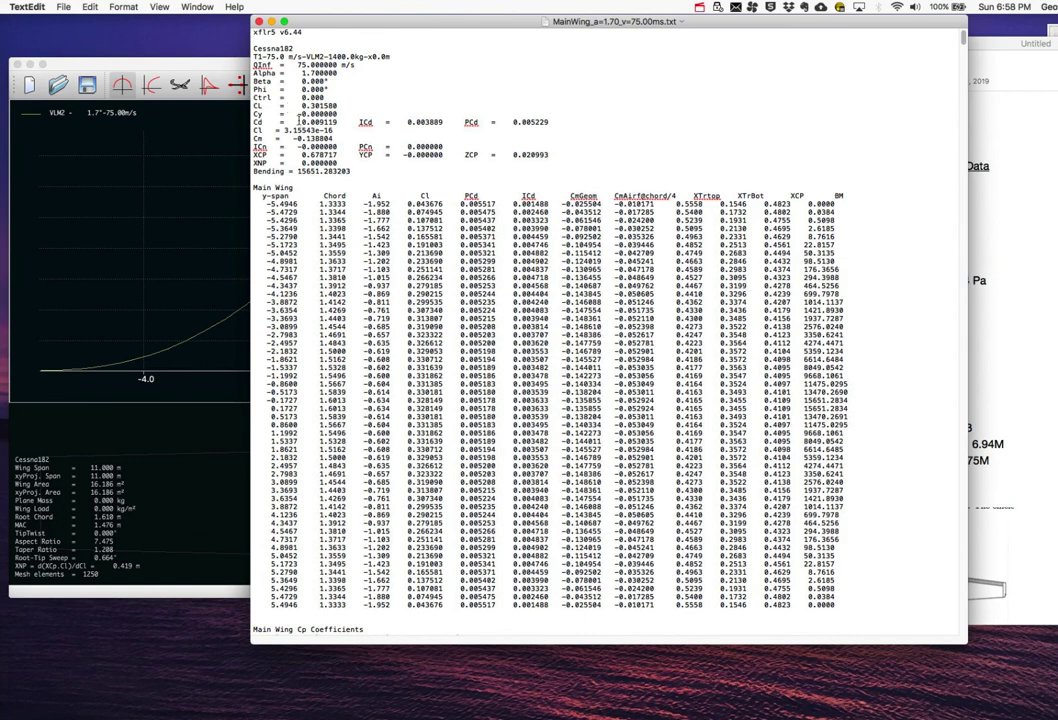
left_click_drag(302, 121, 566, 122)
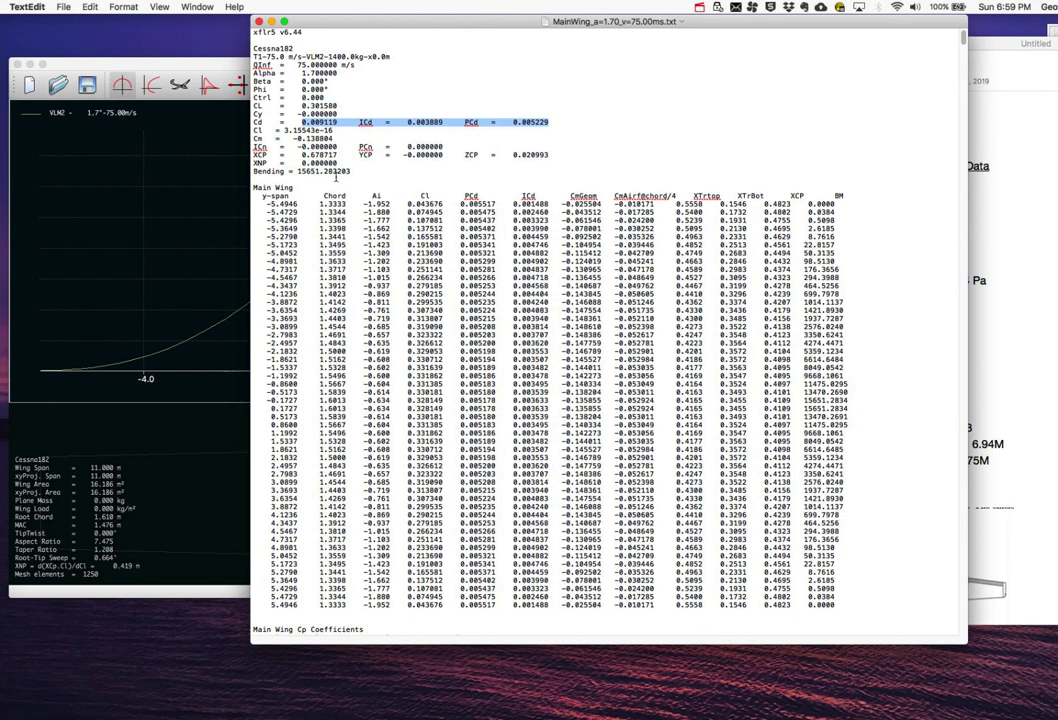
left_click(253, 171)
left_click_drag(253, 171, 355, 171)
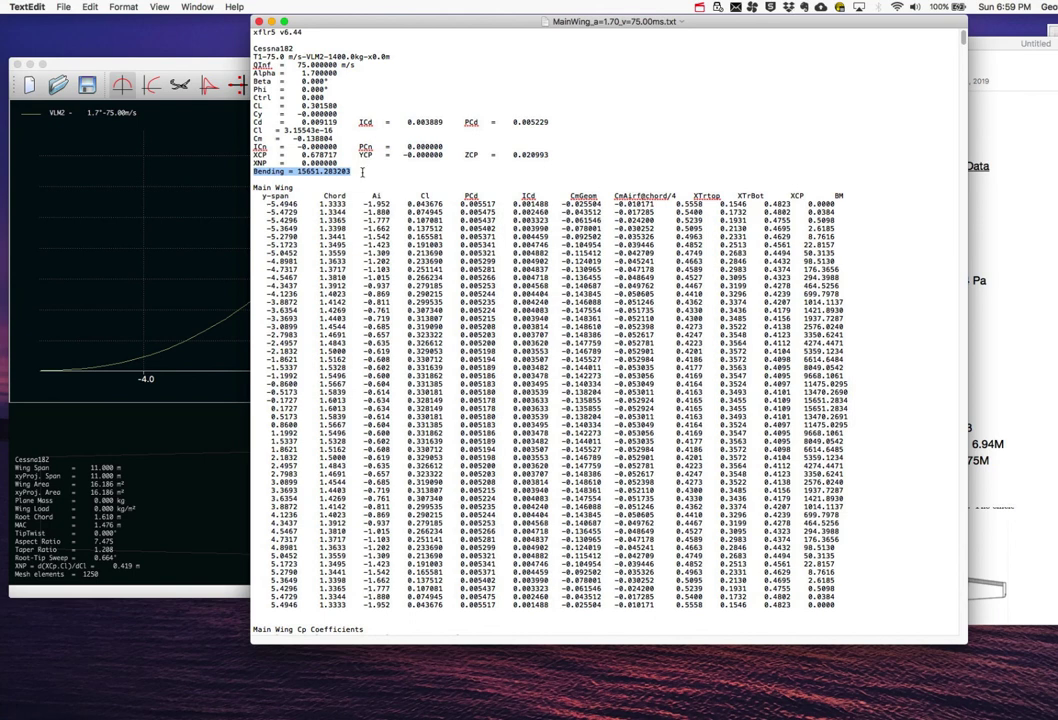
Examine the Main Wing spanwise data table and the root bending moment value in the exported text file
left_click_drag(264, 203, 840, 598)
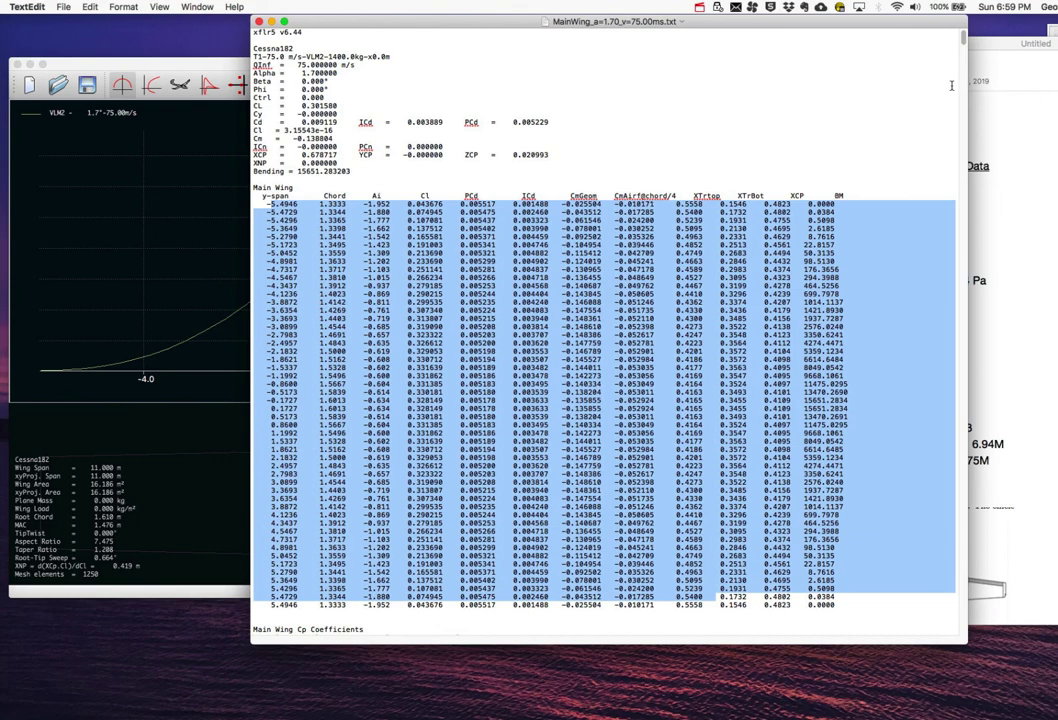
mouse_move(963, 38)
left_mouse_down()
mouse_move(963, 263)
mouse_move(914, 430)
mouse_move(955, 36)
left_mouse_up()
left_click_drag(350, 171, 296, 171)
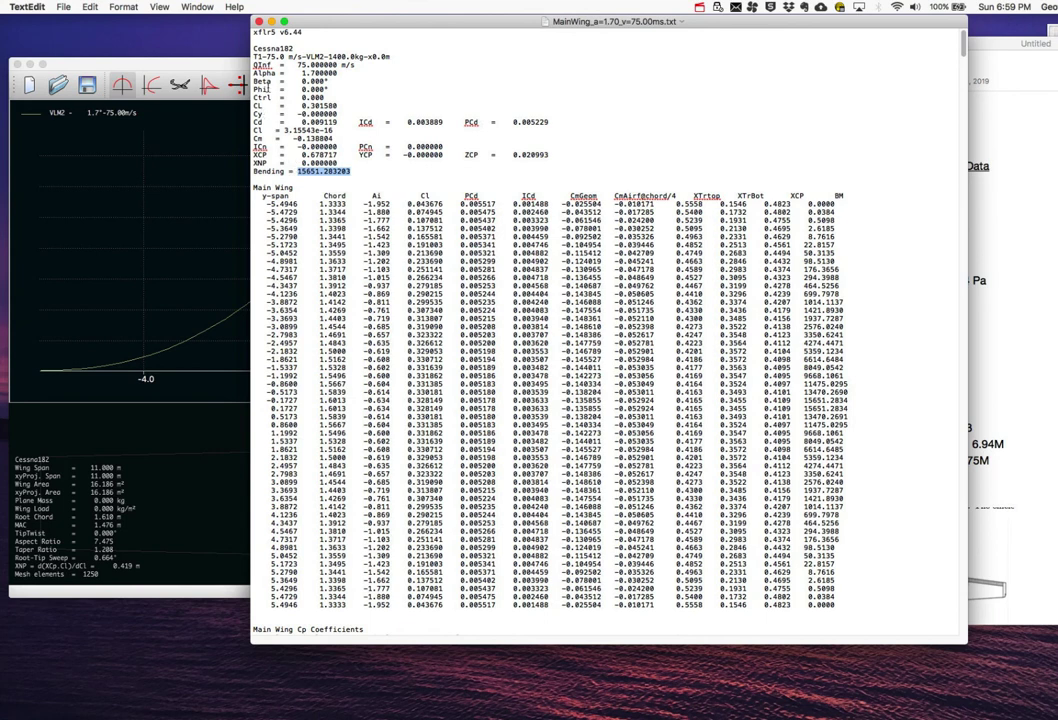
Switch to XFLR5, open the current operating point's properties and copy the CL, CD, VCD and ICD lines
left_click(199, 66)
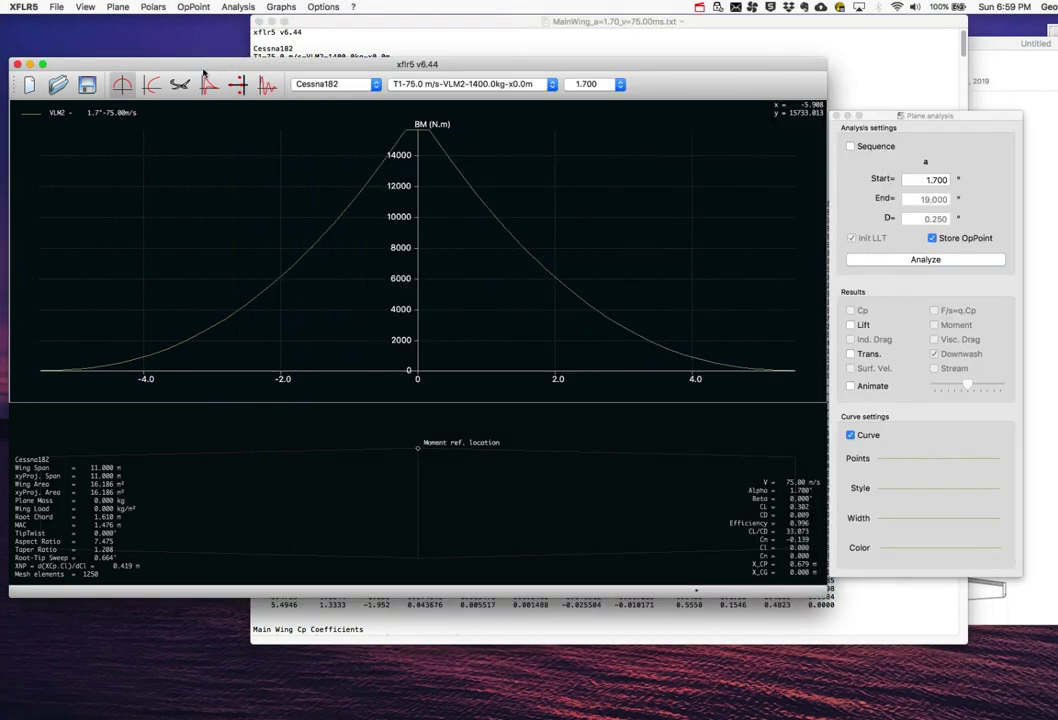
left_click(194, 7)
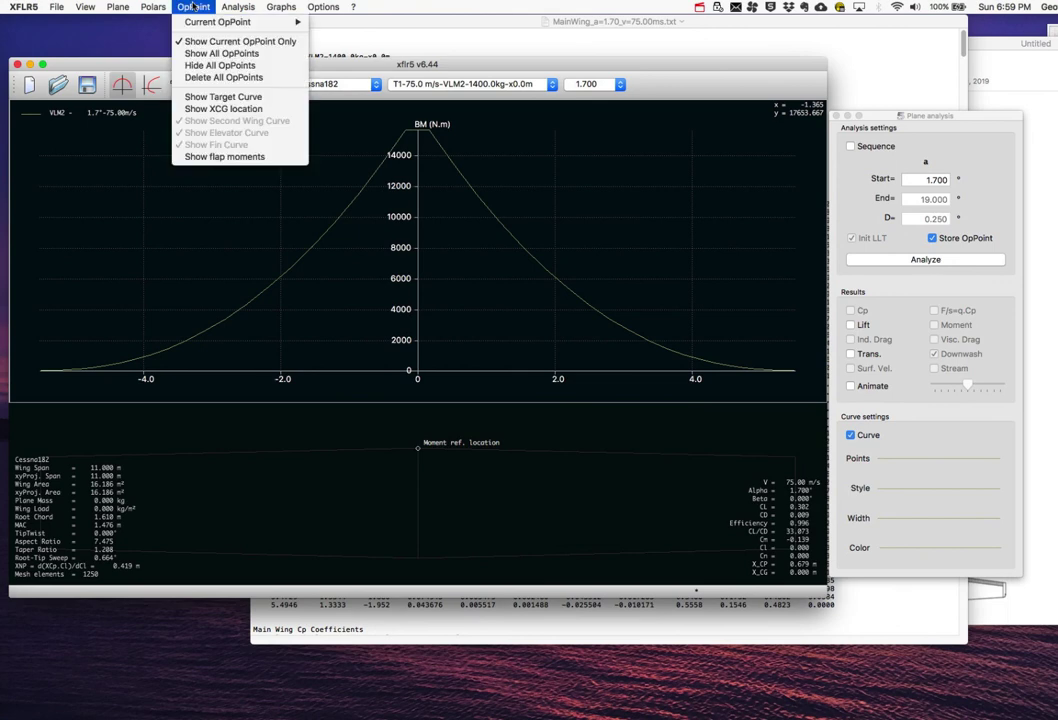
mouse_move(240, 22)
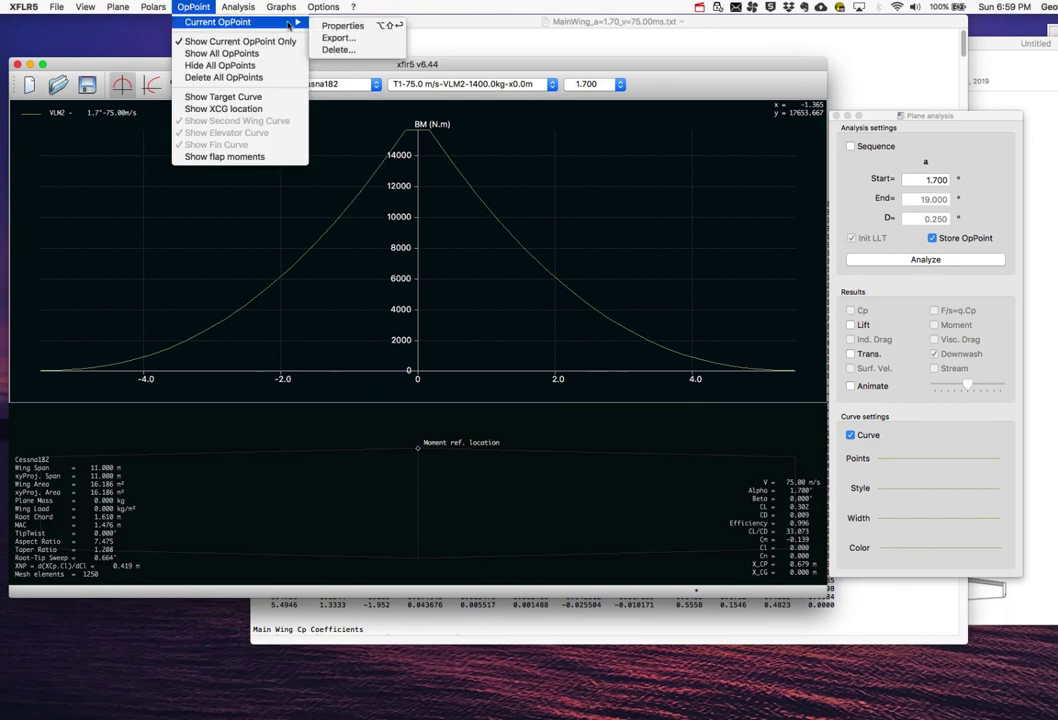
left_click(338, 25)
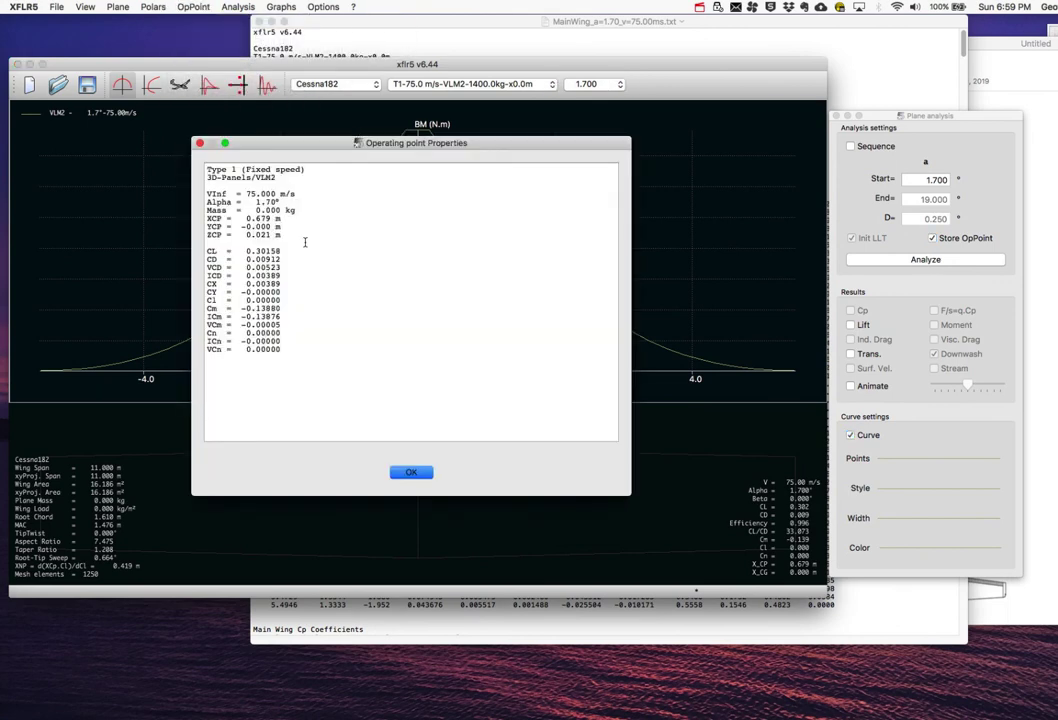
left_click_drag(206, 250, 306, 278)
key("super+c")
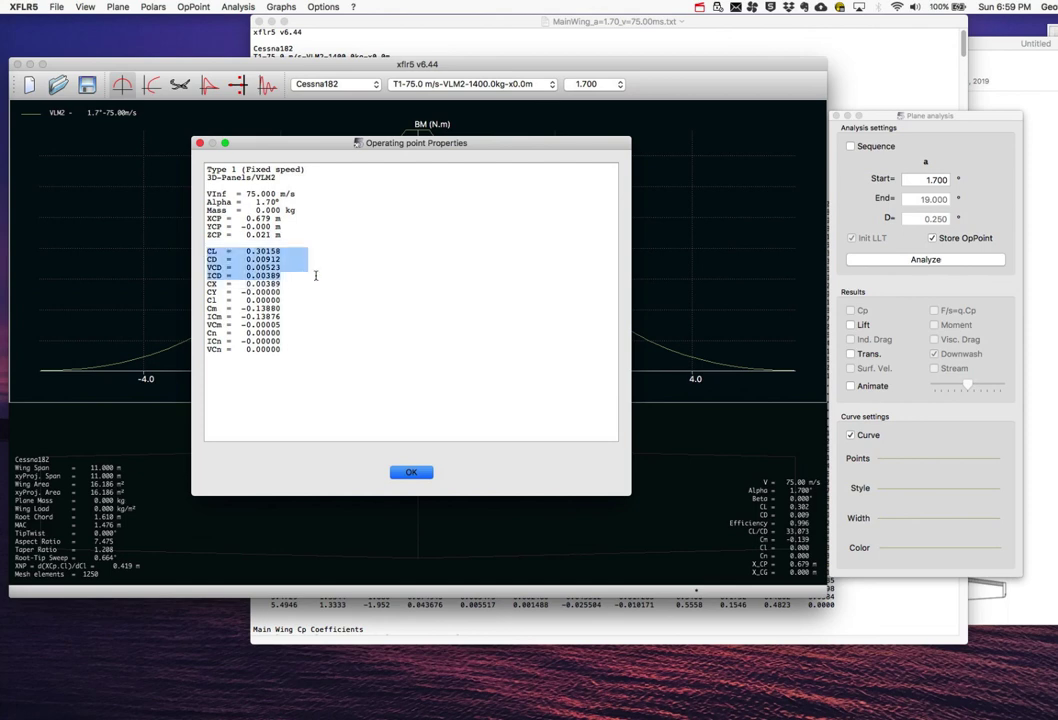
Switch to Evernote and paste the copied coefficient lines below the Re_tip entry of the Cessna 182 Homework Data note
key("super+Tab")
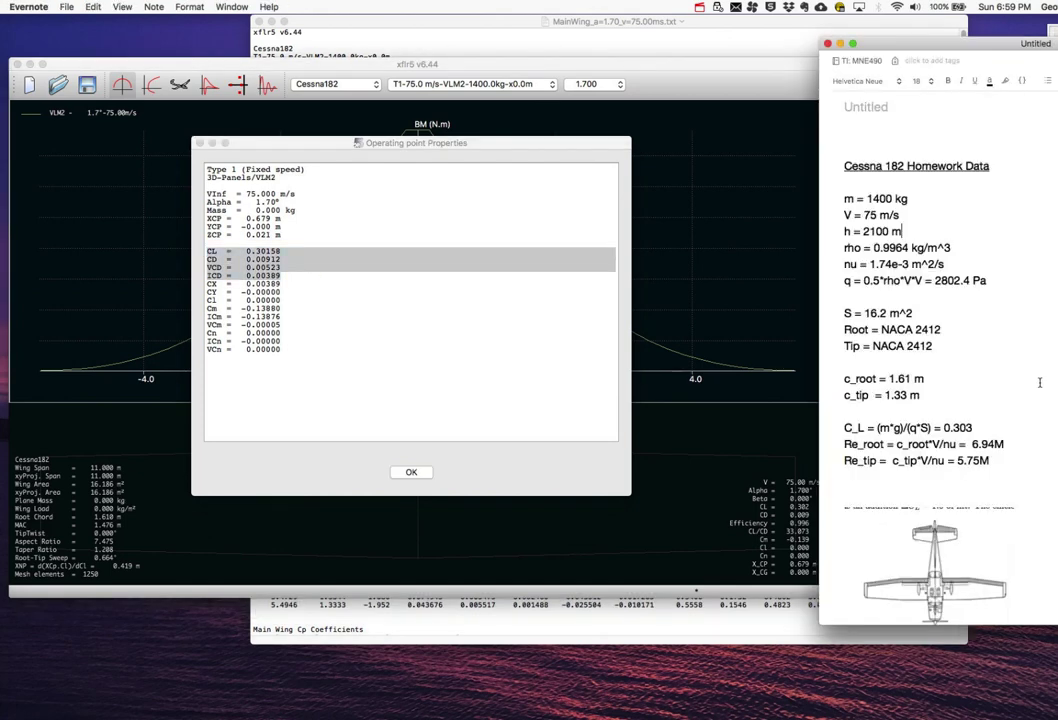
key("Return")
key("super+v")
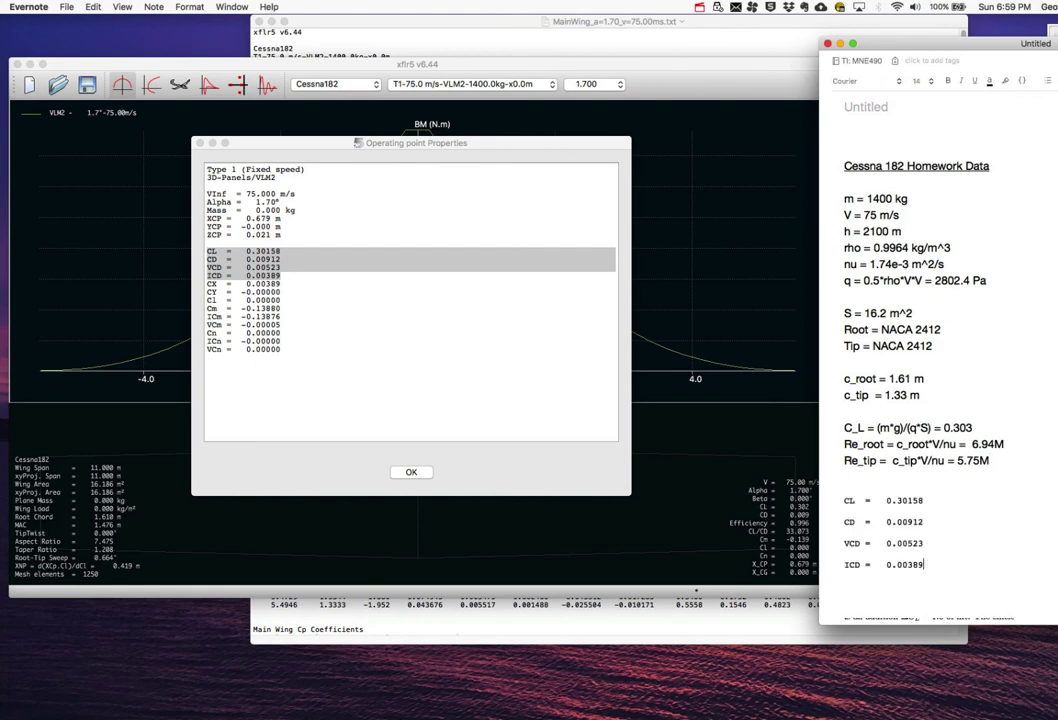